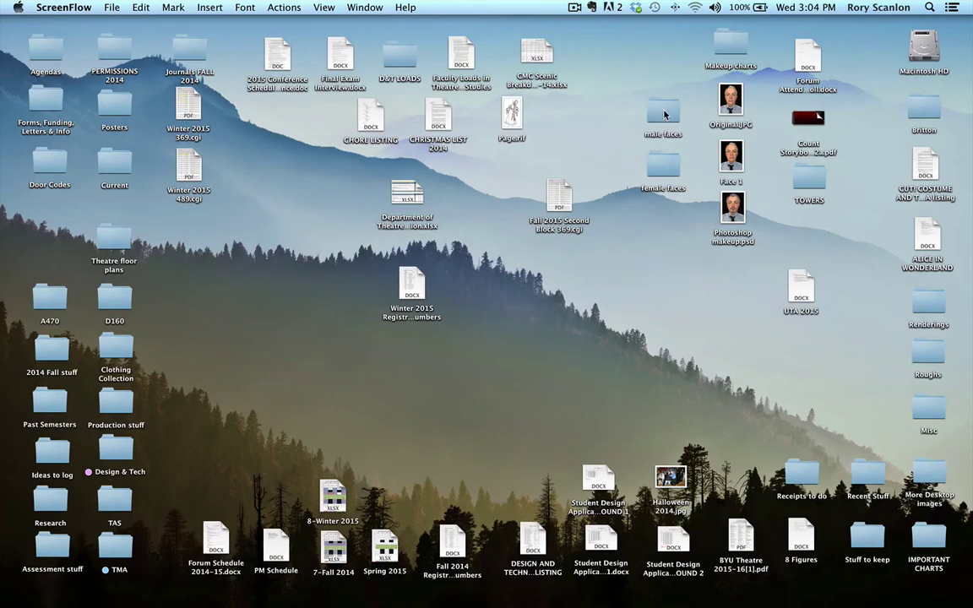
Look through the portrait previews in the desktop's male faces folder, from the first file to the last, and close the folder.
double_click(663, 115)
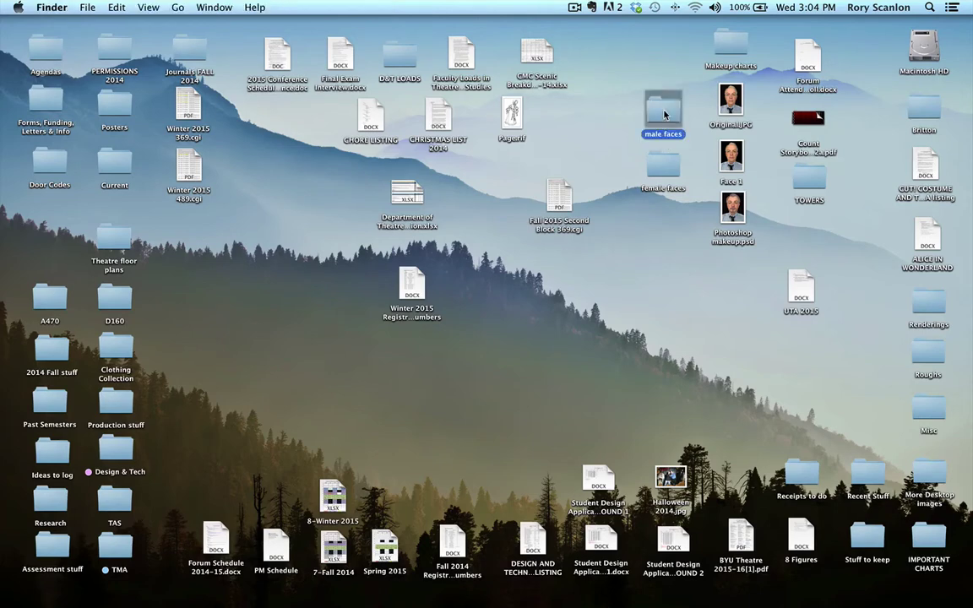
drag(357, 102, 413, 119)
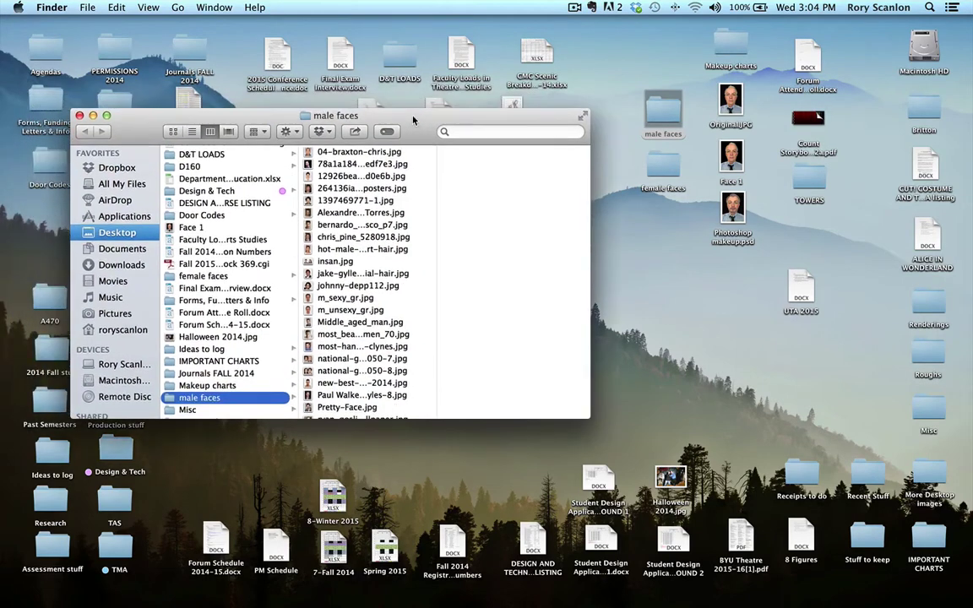
click(319, 152)
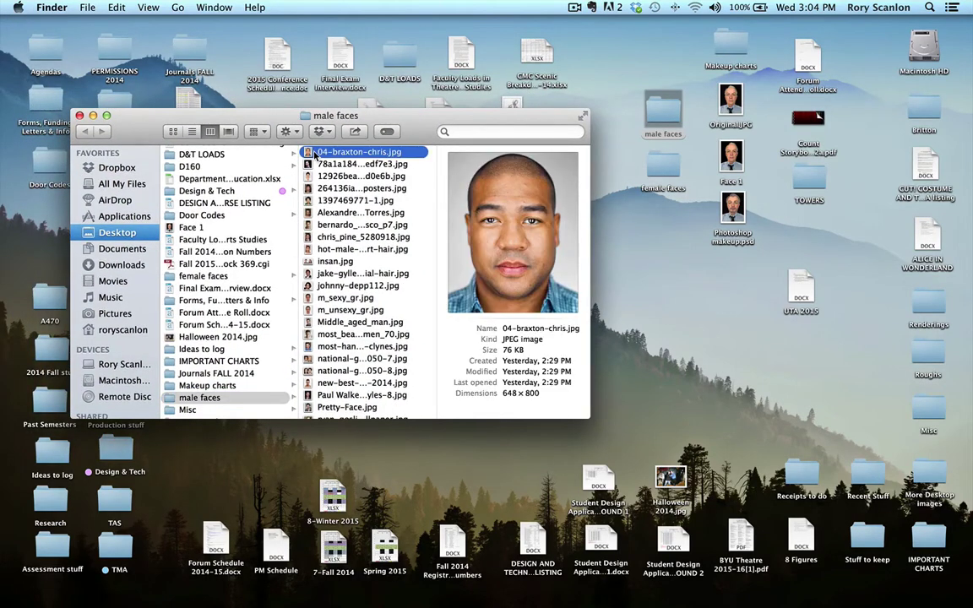
key(Down)
key(Down)
key(Down)
key(Down)
key(Down)
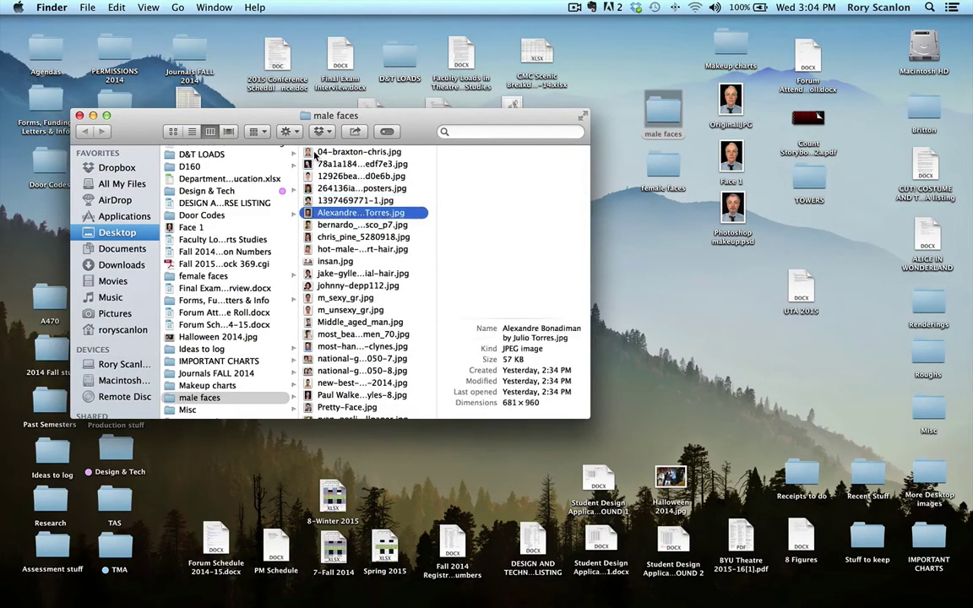
key(Down)
key(Down)
key(Down)
key(Down)
key(Down)
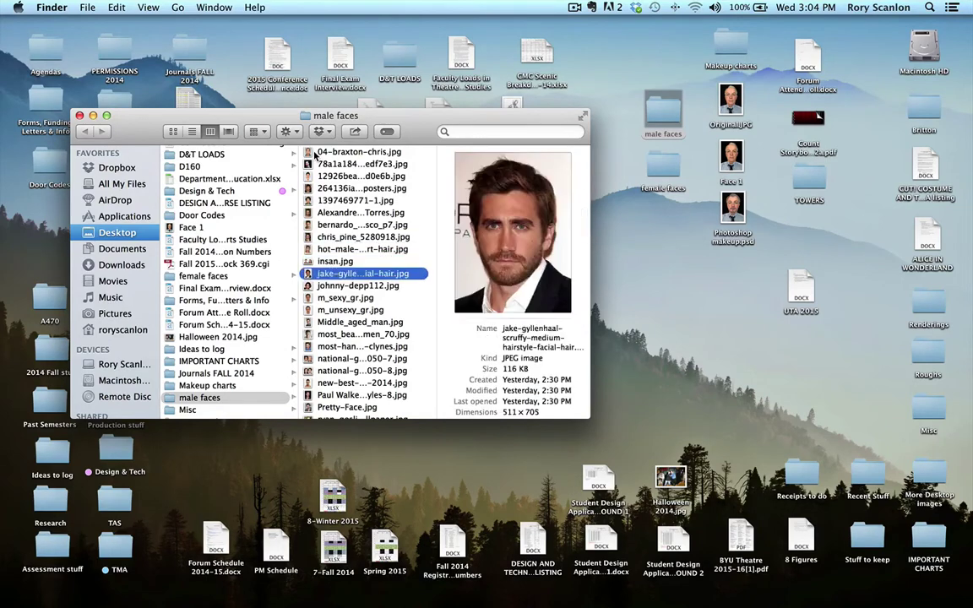
key(Down)
key(Down)
key(Down)
key(Down)
key(Down)
key(Down)
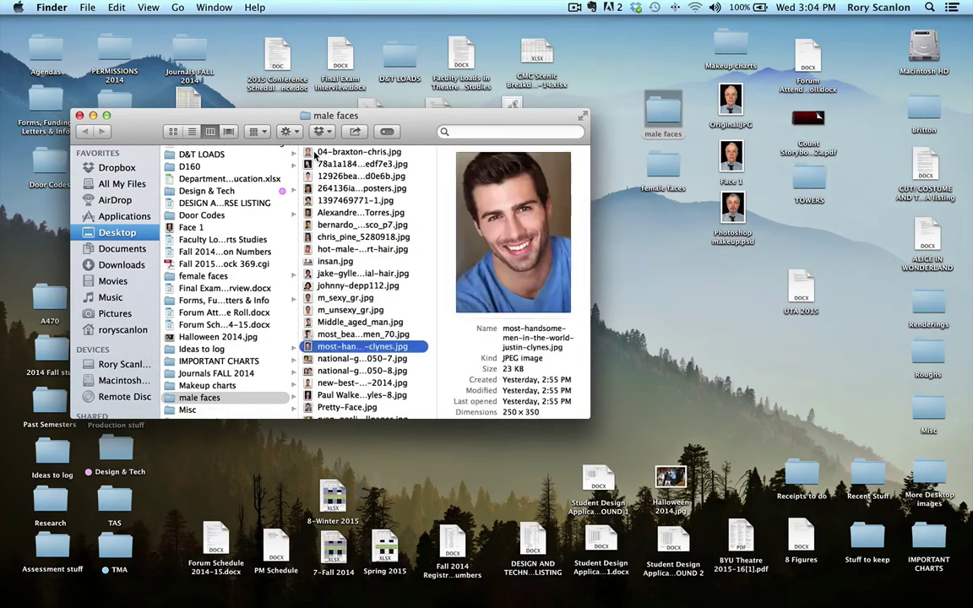
key(Down)
key(Down)
key(Down)
key(Down)
key(Down)
key(Down)
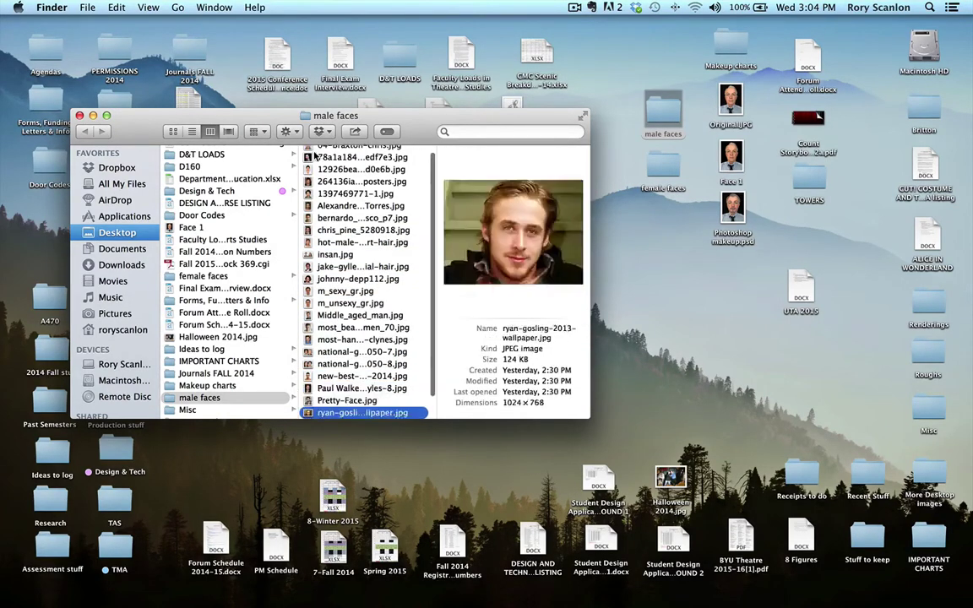
key(Down)
key(Down)
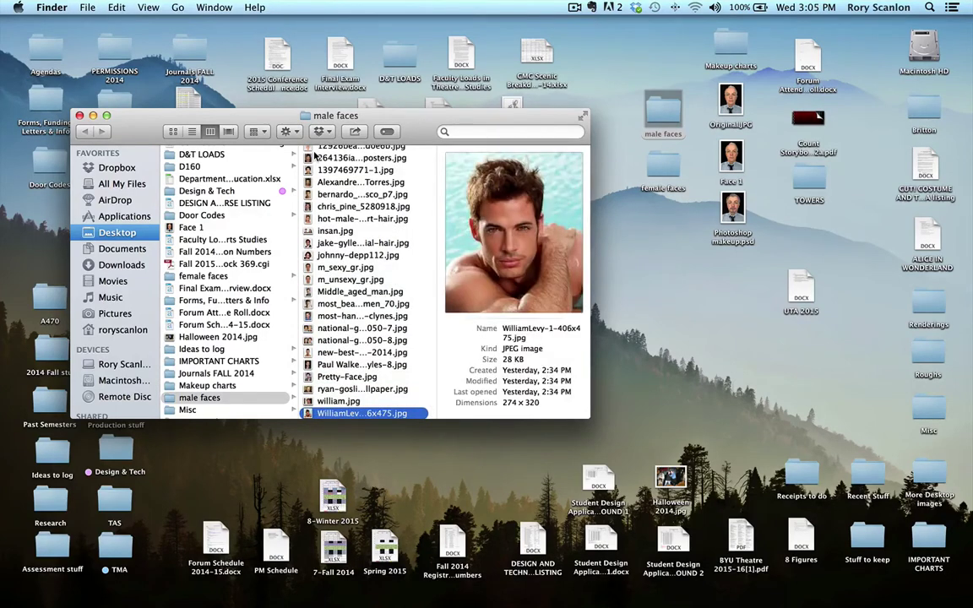
key(super+w)
Look through the portrait previews in the desktop's female faces folder, starting with the first file, and close the folder.
double_click(667, 167)
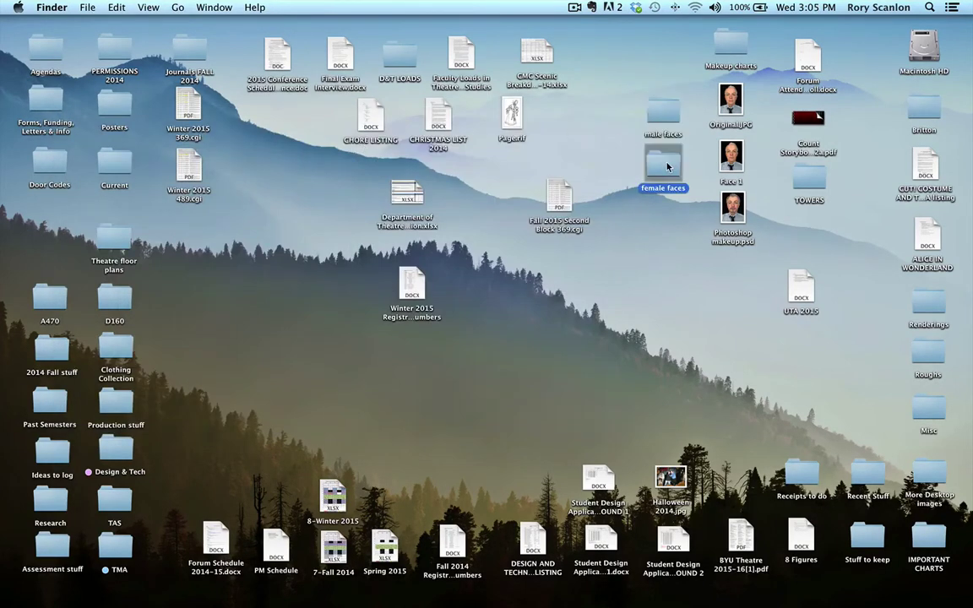
click(651, 133)
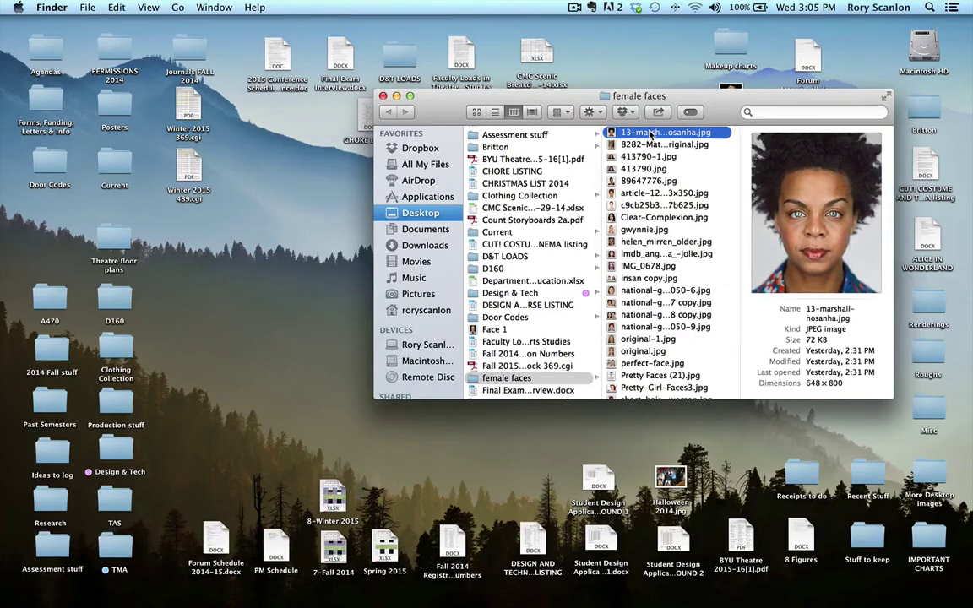
key(Down)
key(Down)
key(Down)
key(Down)
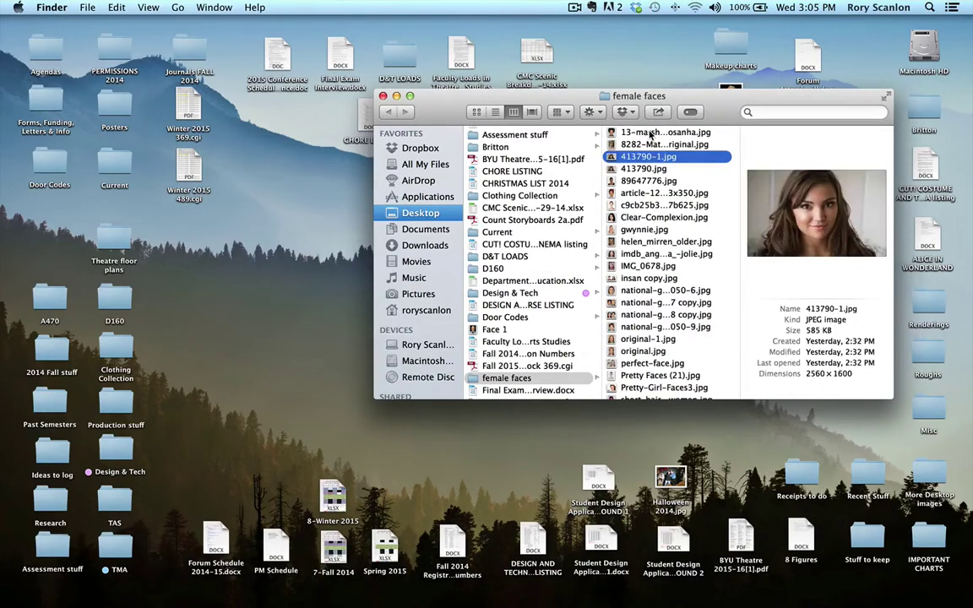
key(Down)
key(Down)
key(Down)
key(Down)
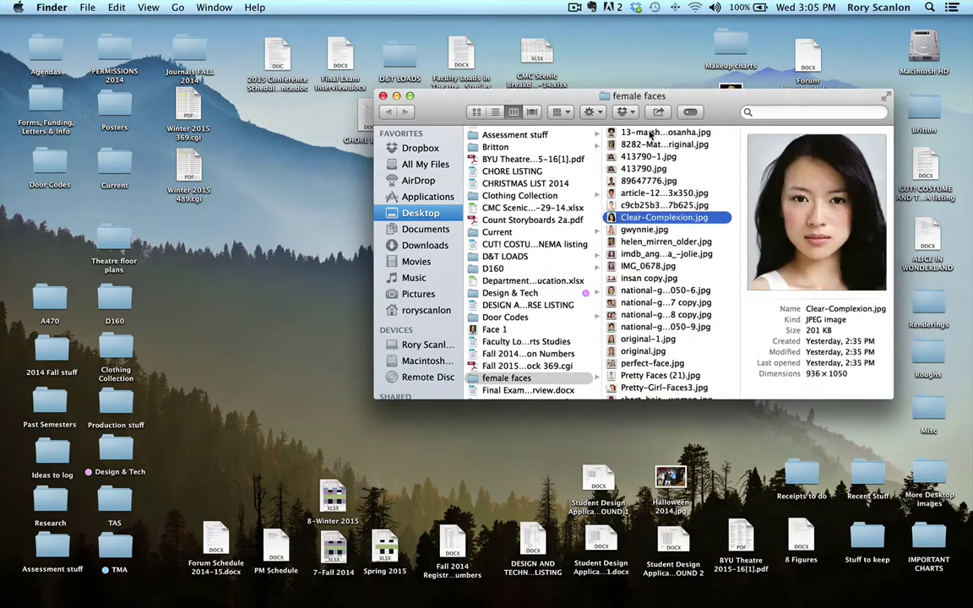
key(Down)
key(Down)
key(Down)
key(Down)
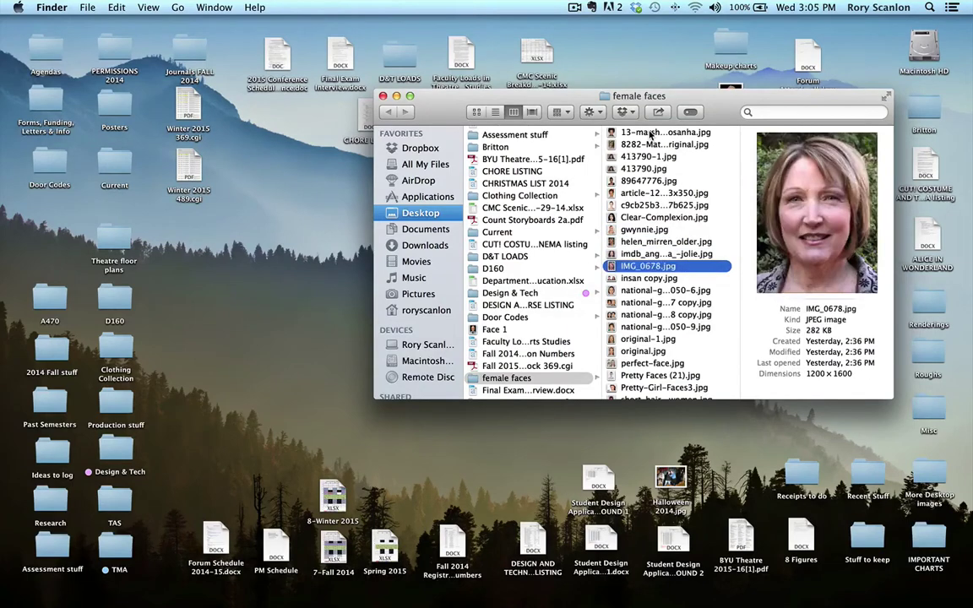
key(Down)
key(super+w)
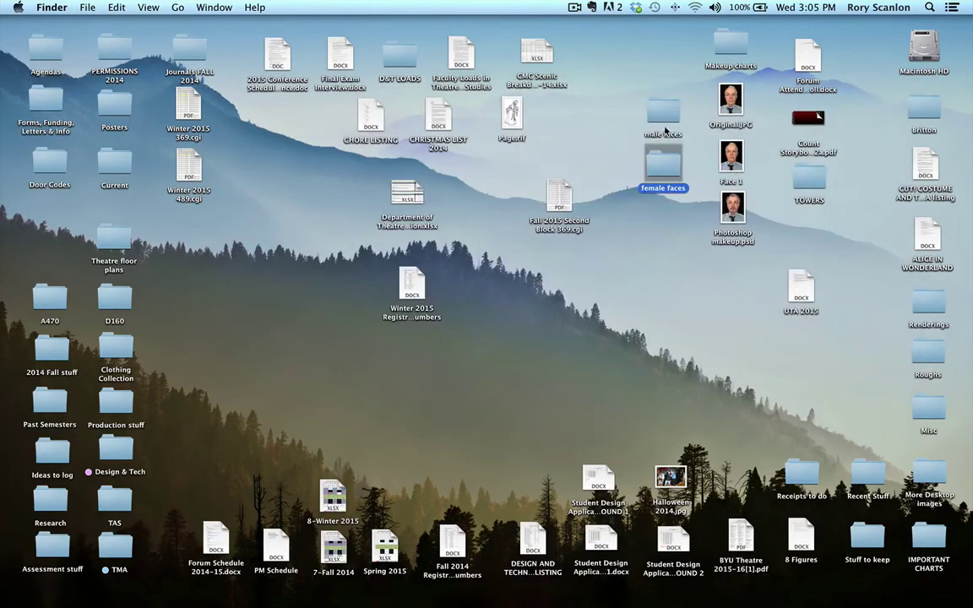
Move the Makeup charts folder on the desktop to the free spot above the male faces folder.
click(731, 101)
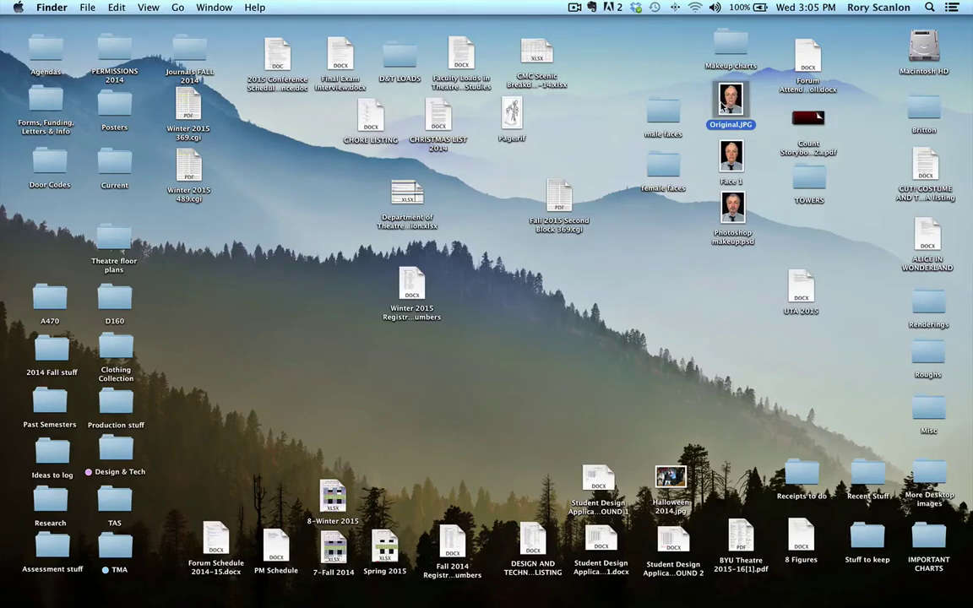
drag(727, 47, 656, 47)
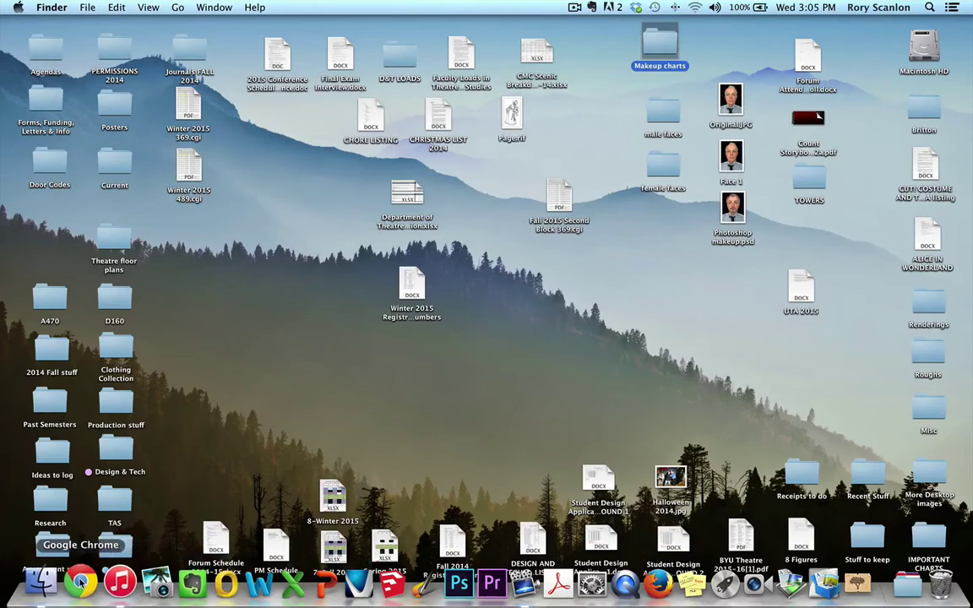
Switch to Google Chrome, close the spare Web Search tab and open Google Search in a new tab.
click(81, 581)
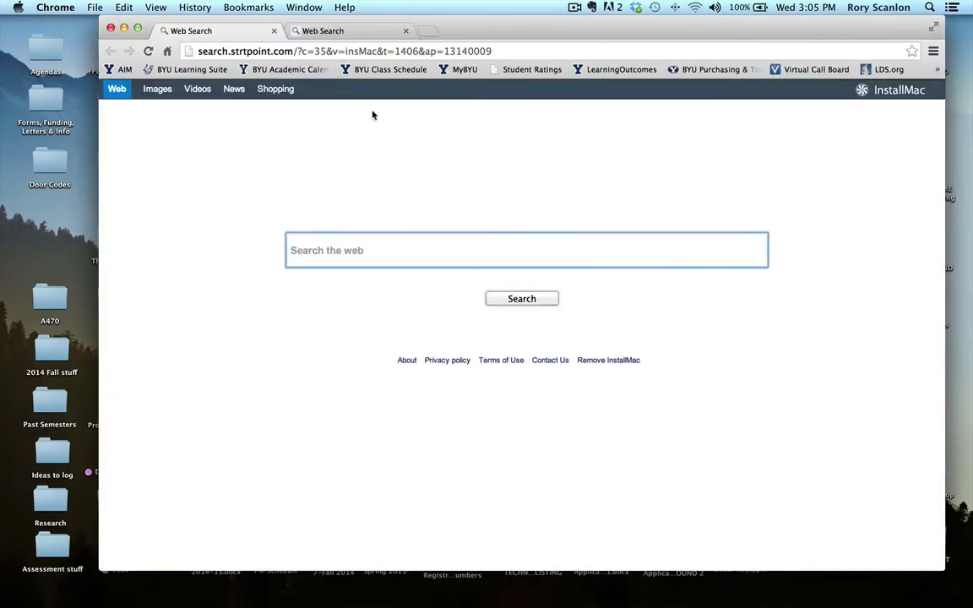
click(405, 31)
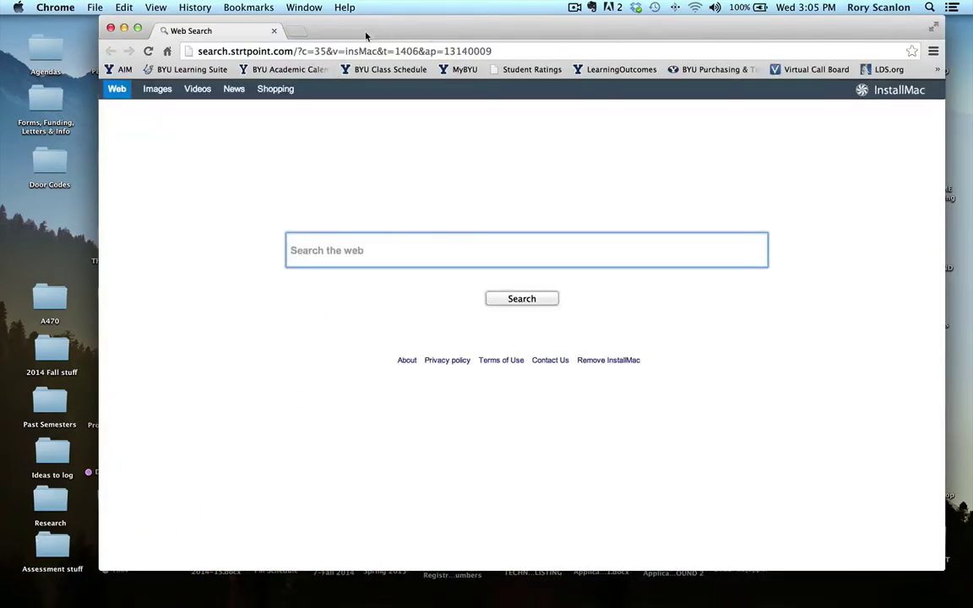
click(295, 30)
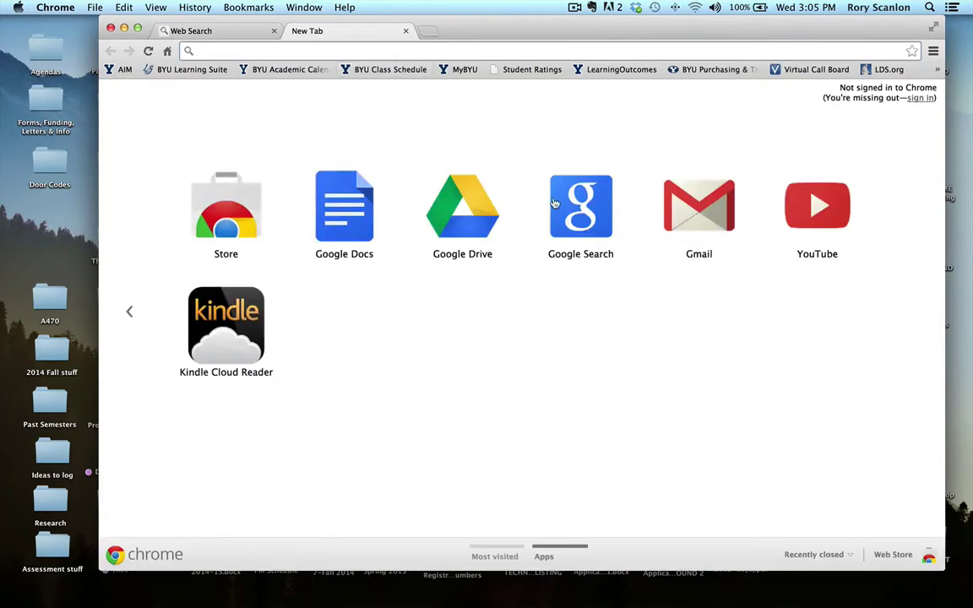
click(576, 203)
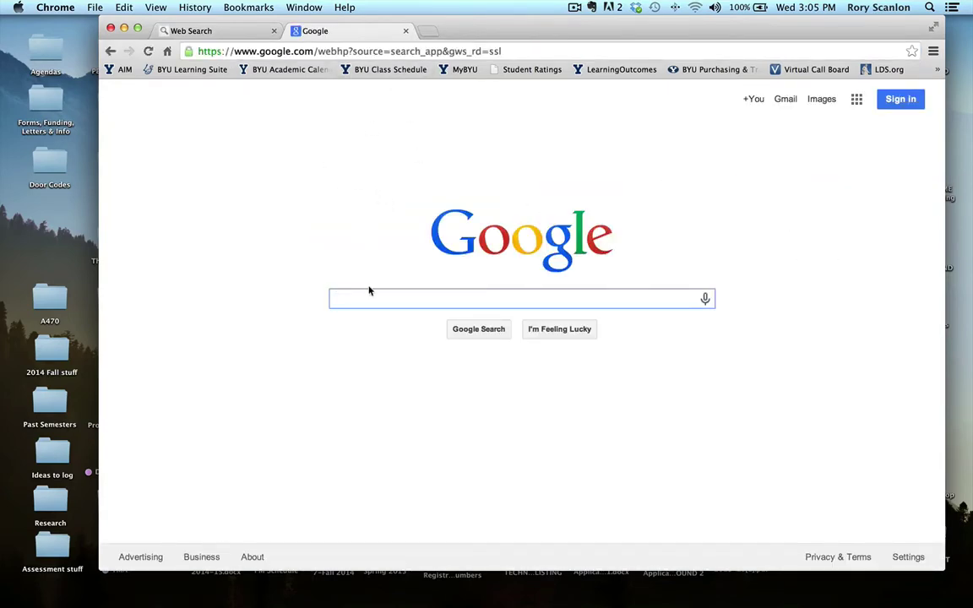
Search Google for "makeup foundation color chart" and show the image results.
text(makeup)
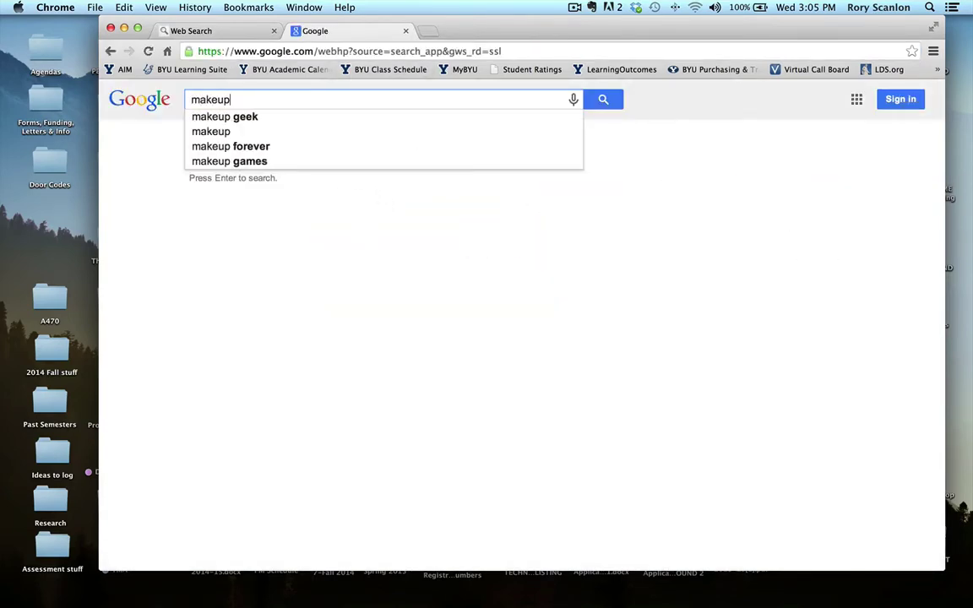
text( foundation)
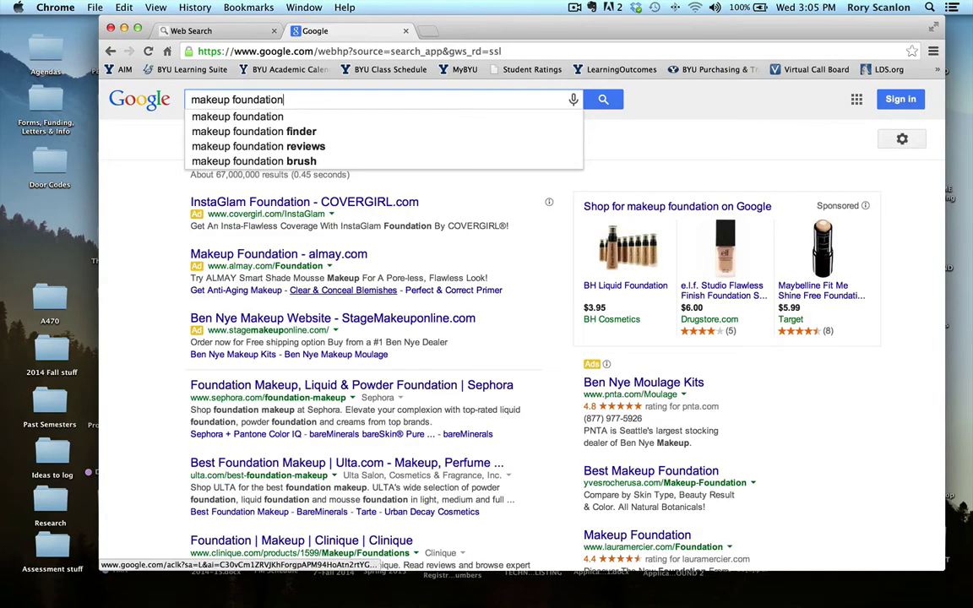
text( color char)
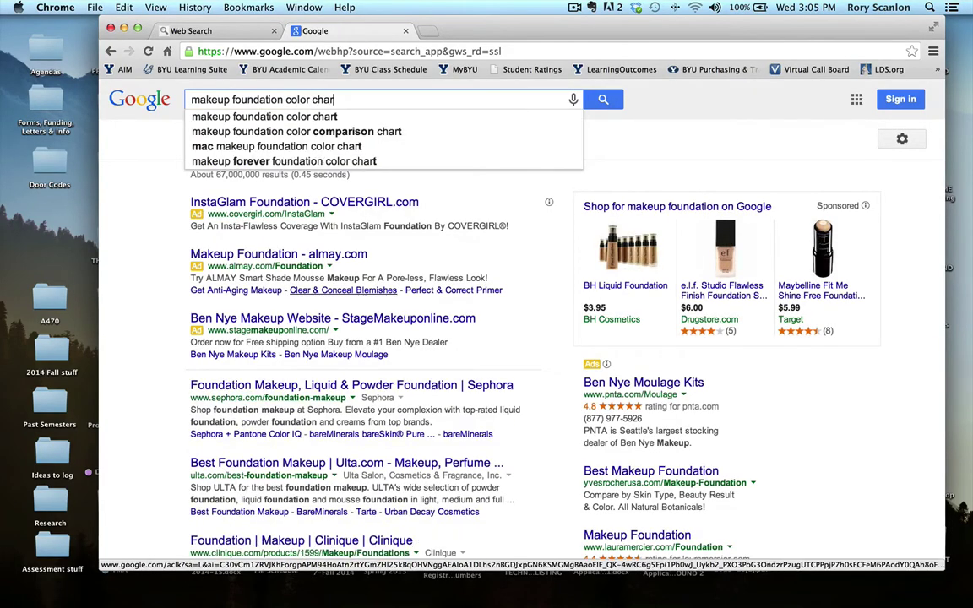
text(t)
key(Return)
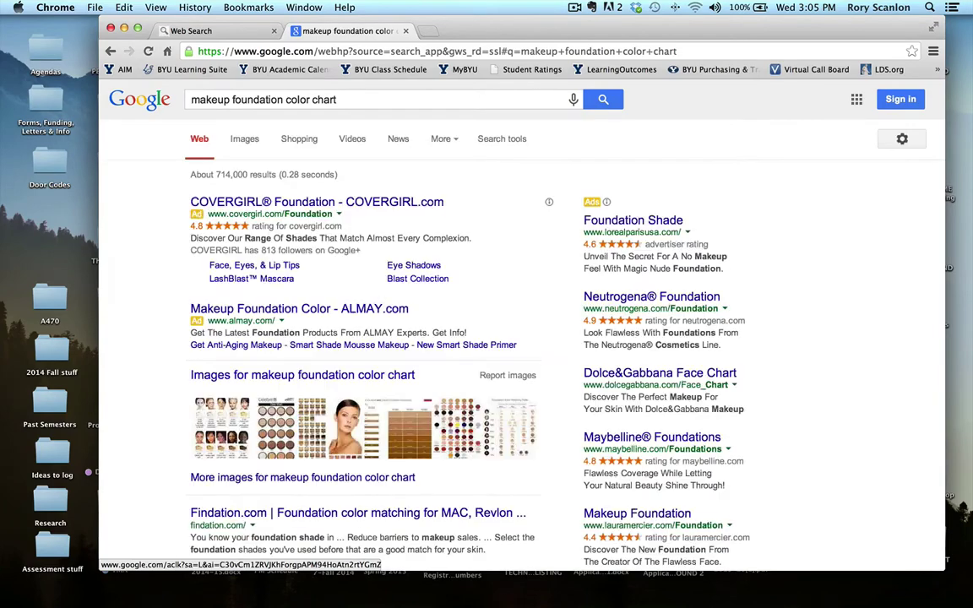
click(245, 140)
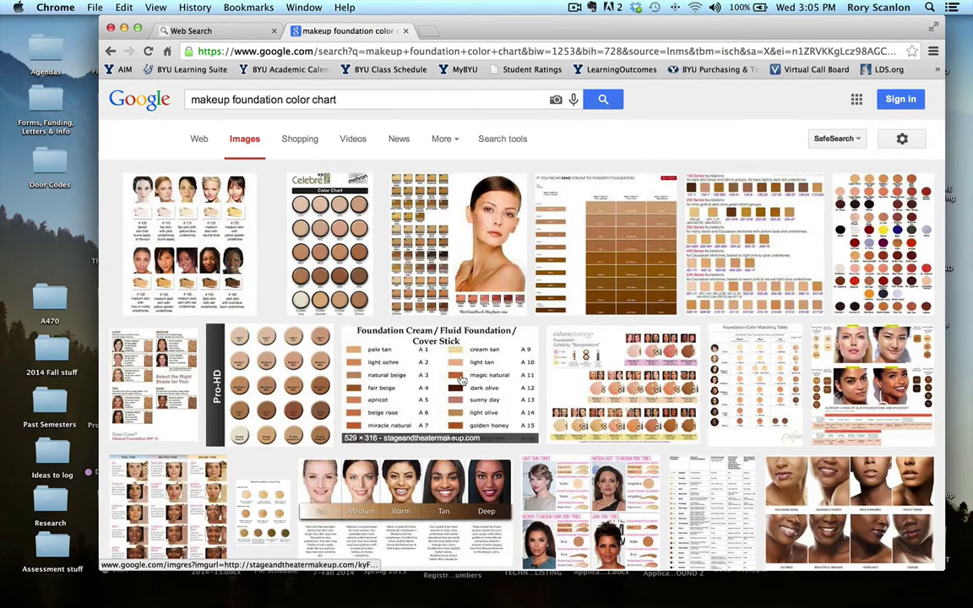
Replace "makeup" in the image search with "ben nye" to search for "ben nye foundation color chart".
double_click(209, 100)
text(ben nye)
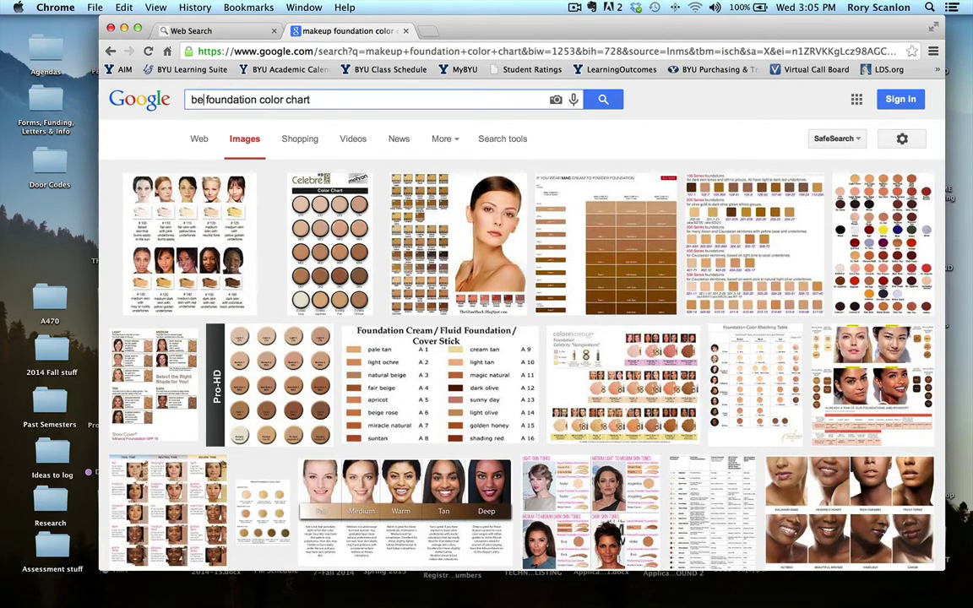
key(Return)
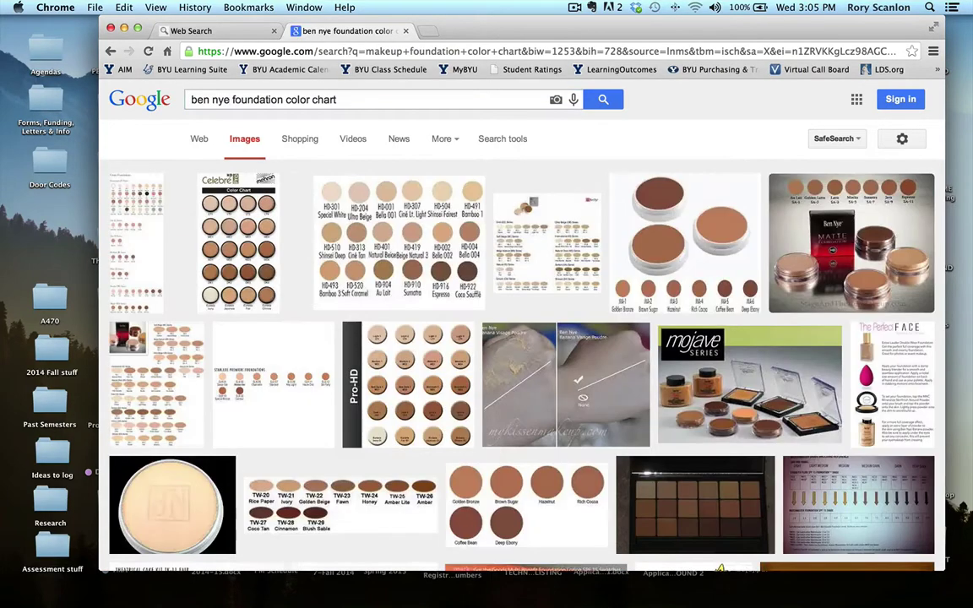
Examine the enlarged Ben Nye Media Pro Sheer Foundation shade chart from the image results, and quit Chrome.
click(397, 237)
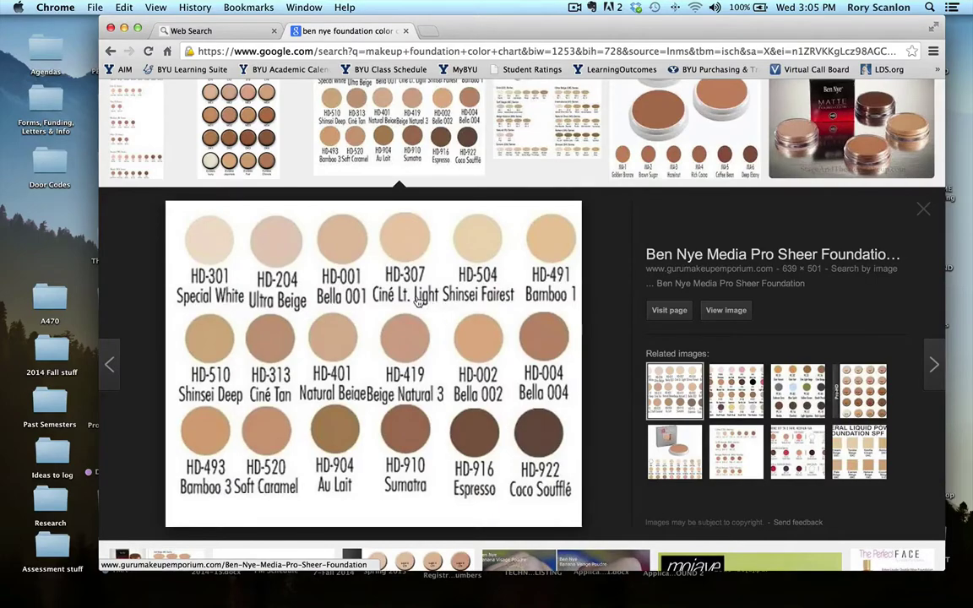
drag(377, 273, 397, 389)
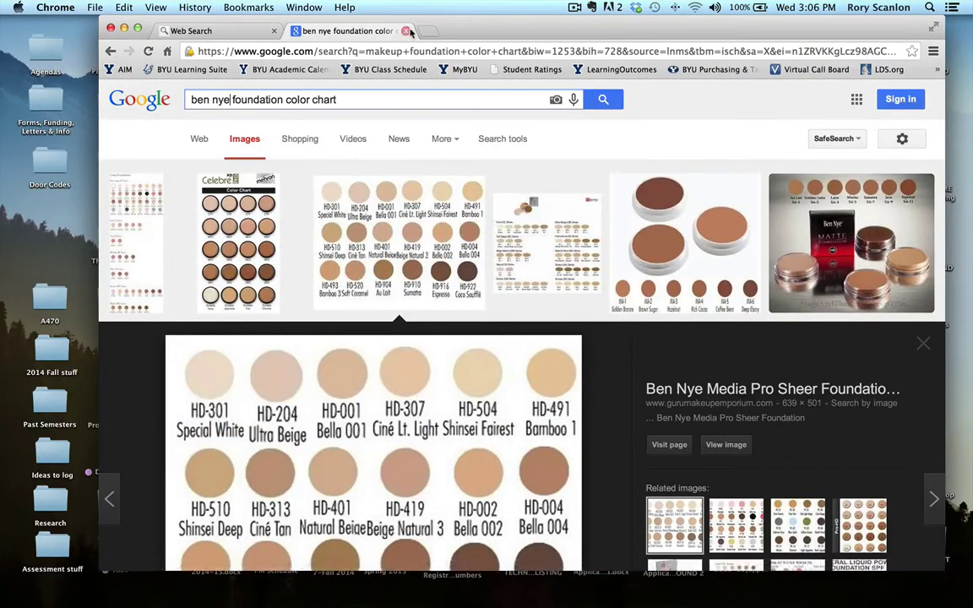
key(super+q)
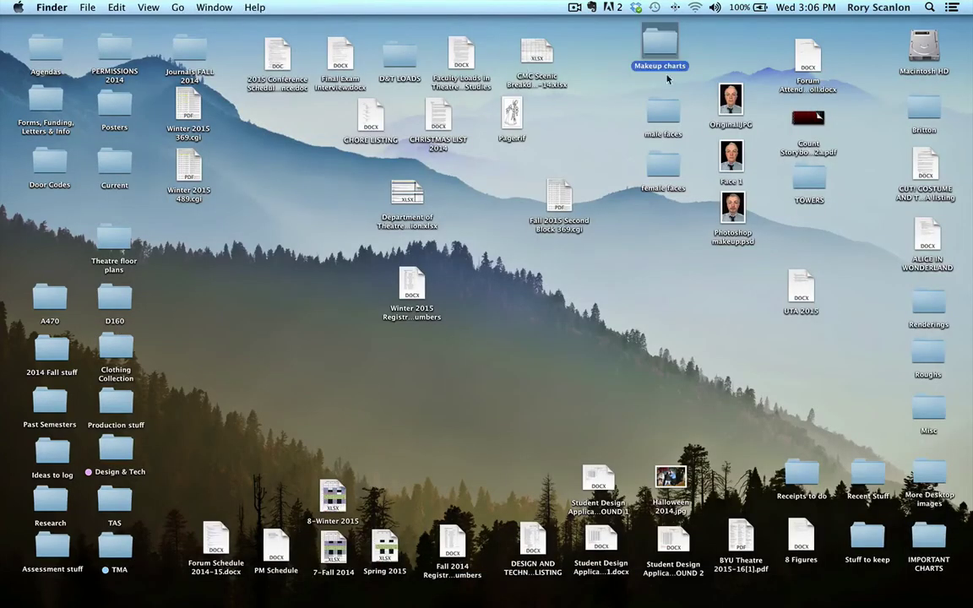
Browse the previews of the chart images in the Makeup charts folder, close it, and reposition the folder just above male faces.
double_click(661, 48)
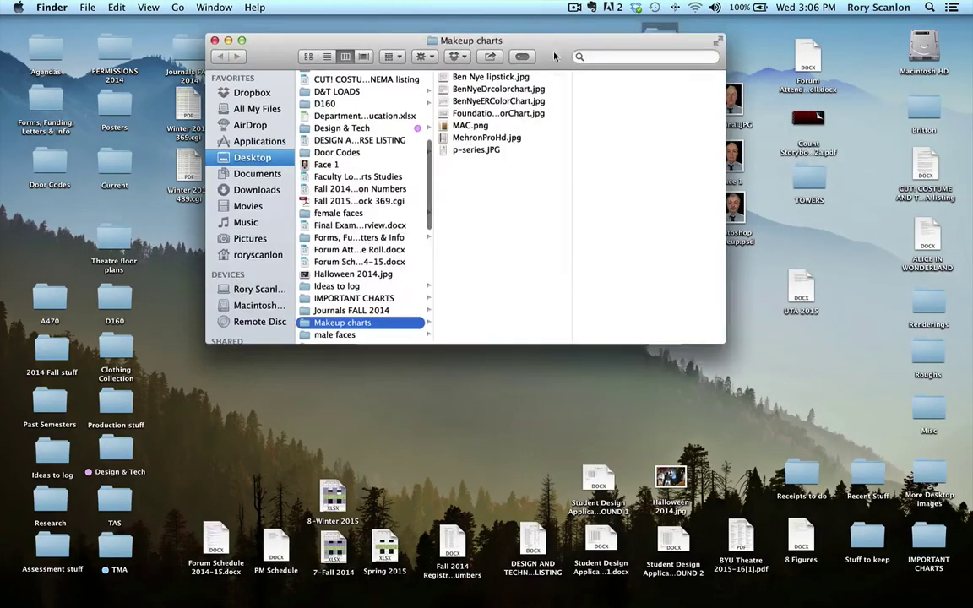
click(447, 115)
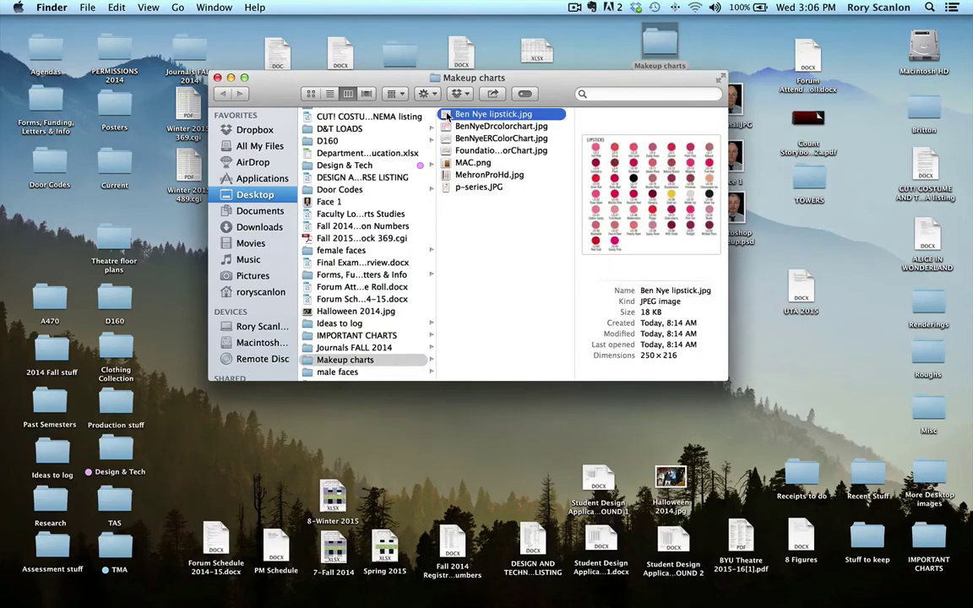
key(Down)
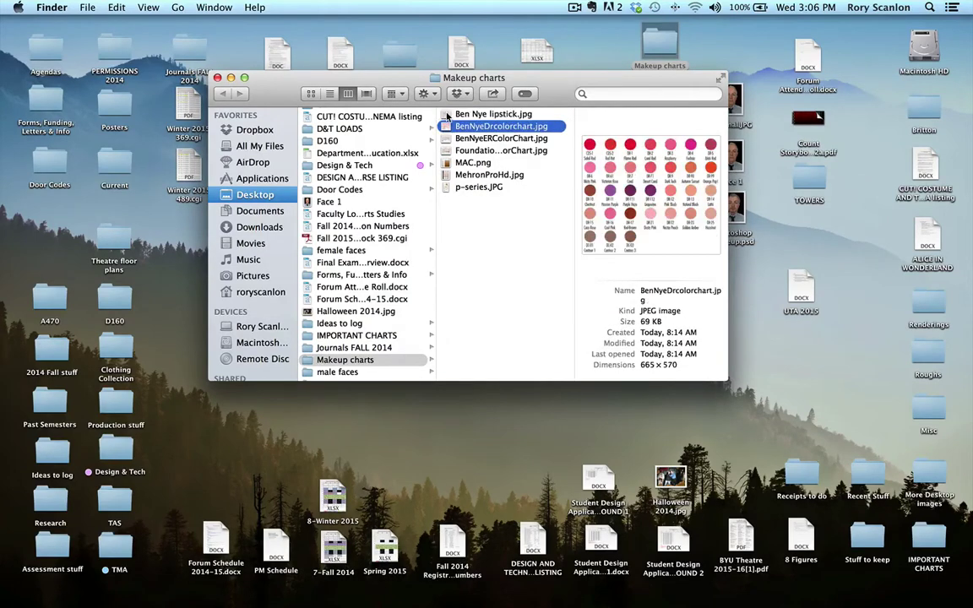
key(Down)
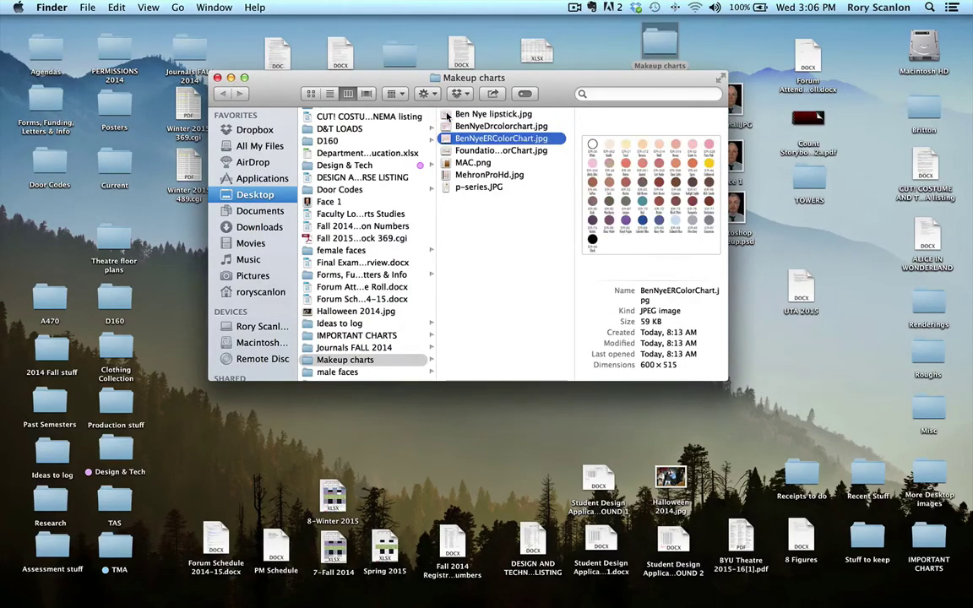
key(Down)
key(Down)
key(Down)
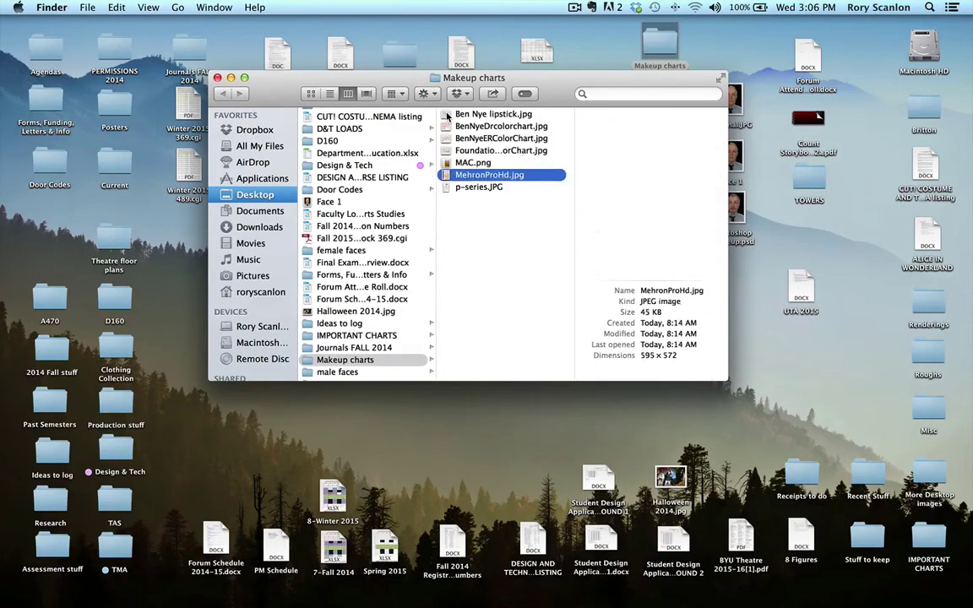
key(Down)
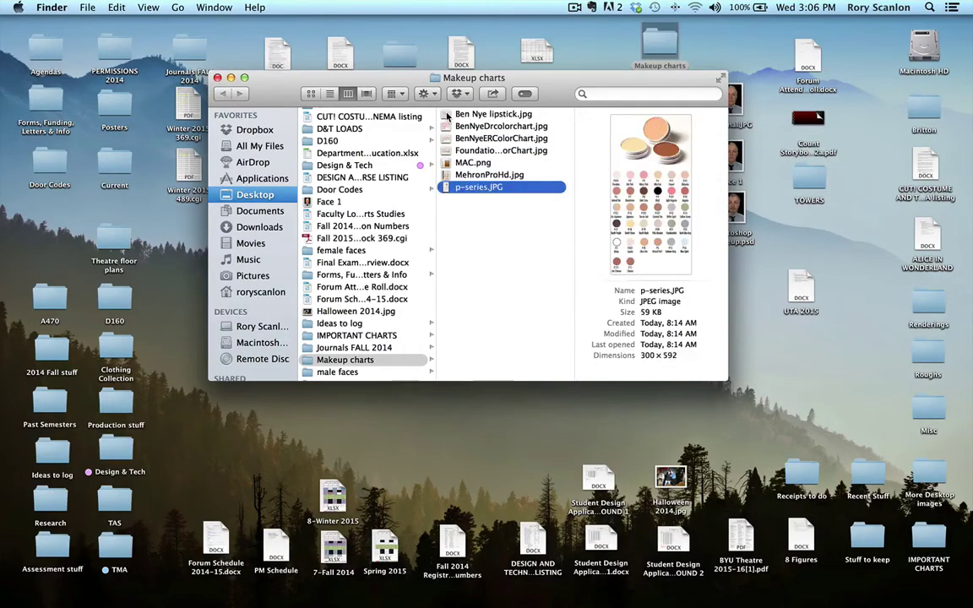
key(super+w)
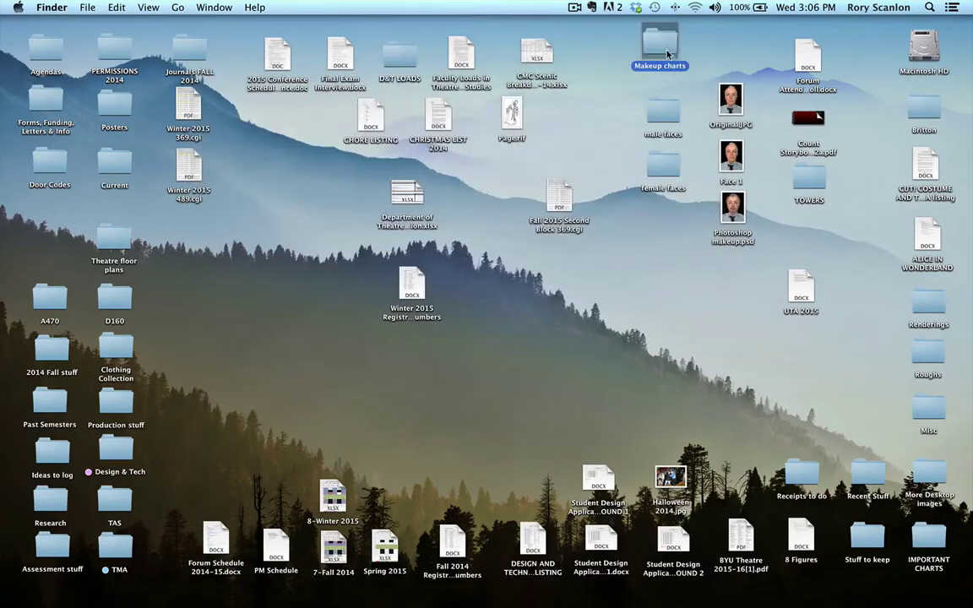
drag(667, 54, 668, 59)
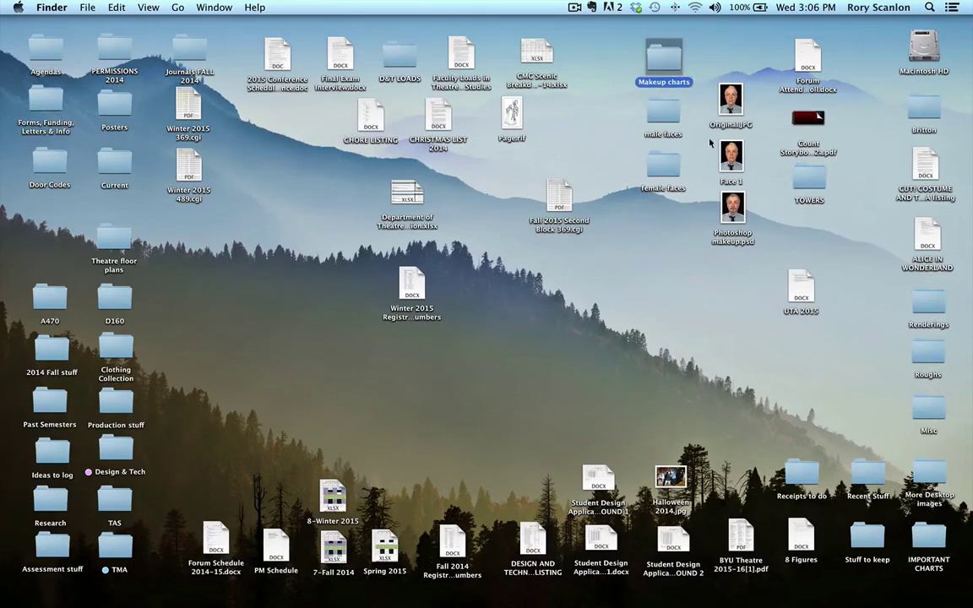
Load Original.JPG and the four charts from Ben Nye lipstick.jpg through FoundationColorChart.jpg into Photoshop, and bring Original.JPG to the front.
mouse_move(730, 84)
mouse_down()
mouse_move(582, 194)
mouse_move(414, 558)
mouse_move(418, 597)
mouse_move(451, 580)
mouse_up()
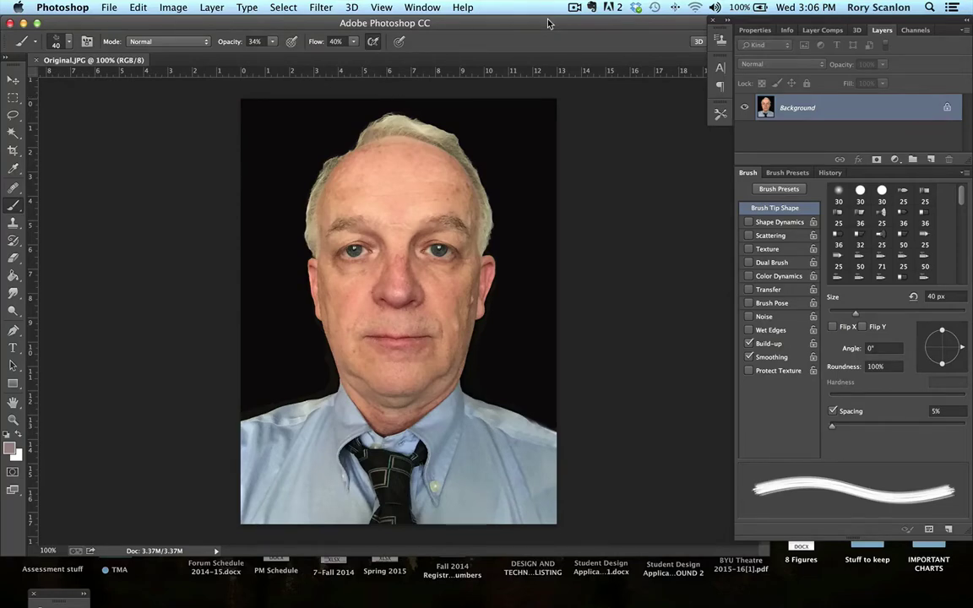
key(super+h)
double_click(664, 62)
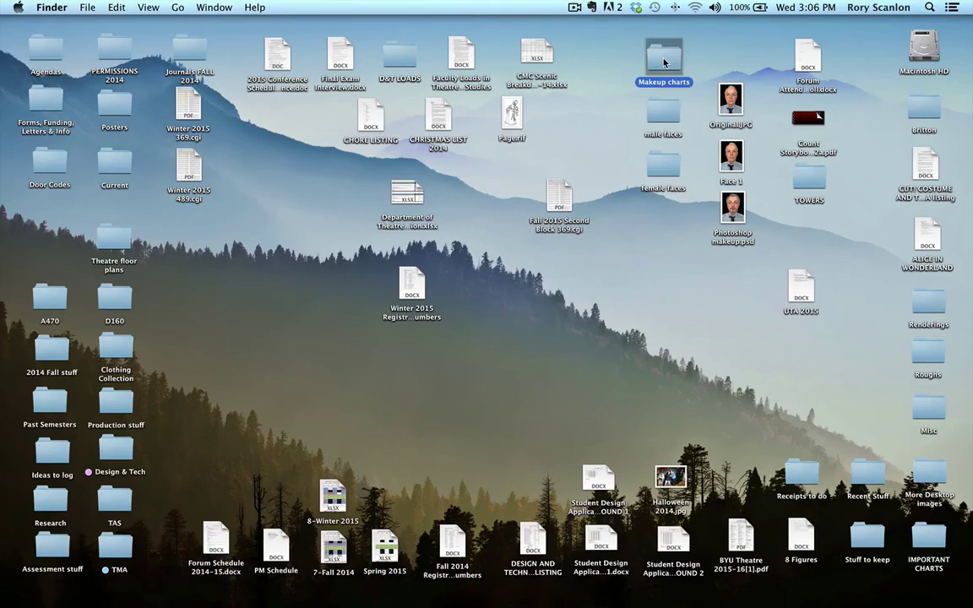
click(478, 115)
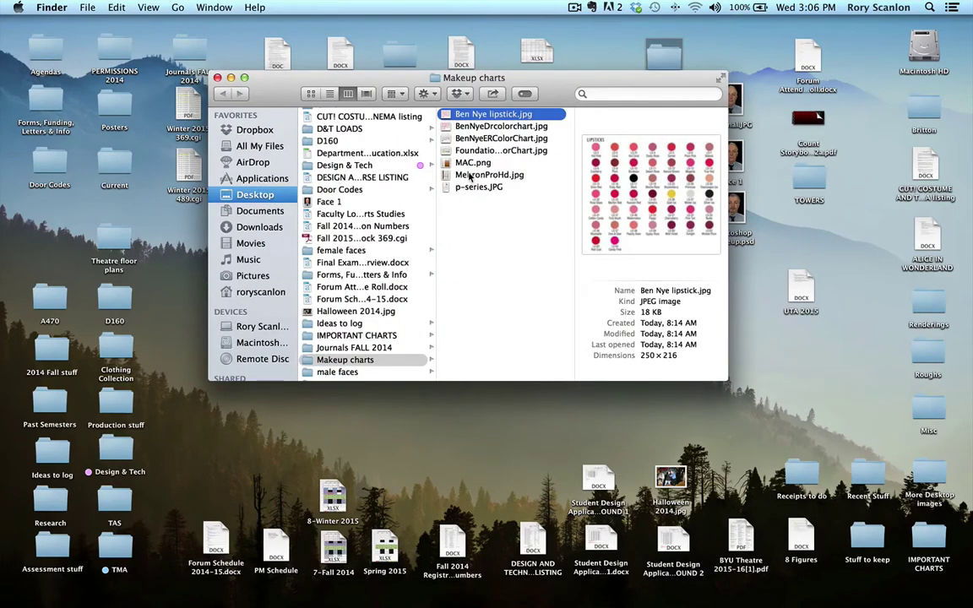
shift+click(460, 149)
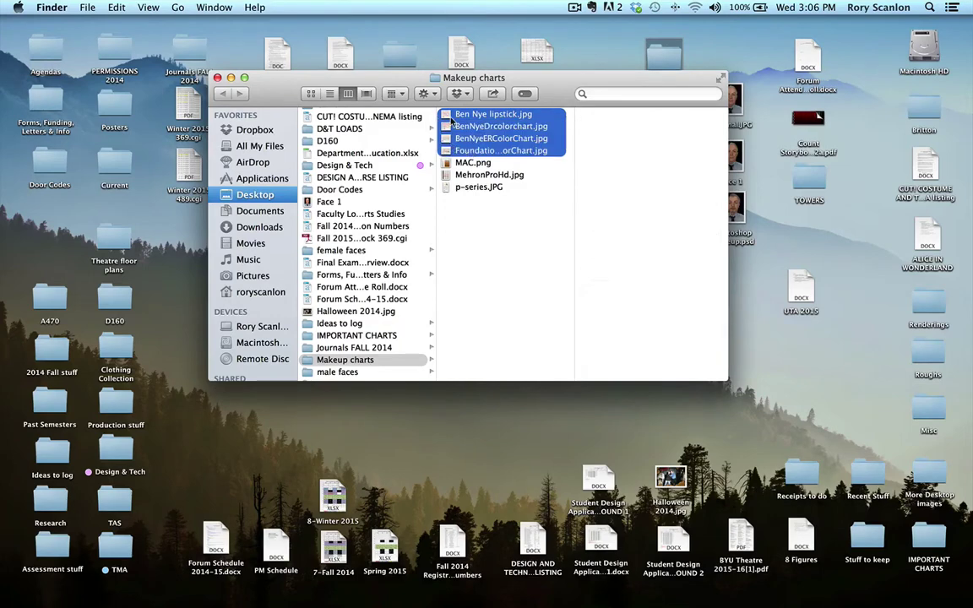
drag(448, 115, 449, 582)
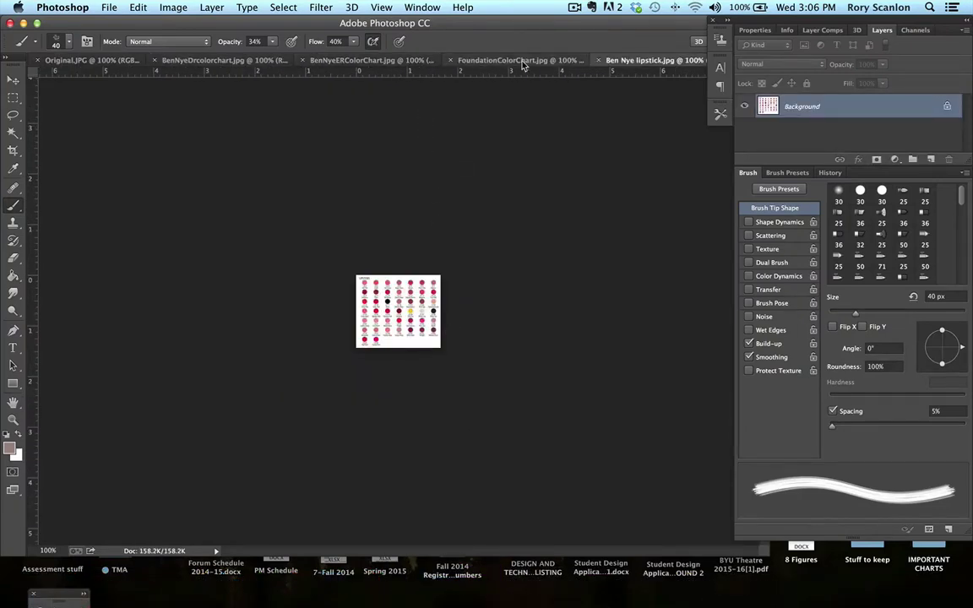
click(100, 61)
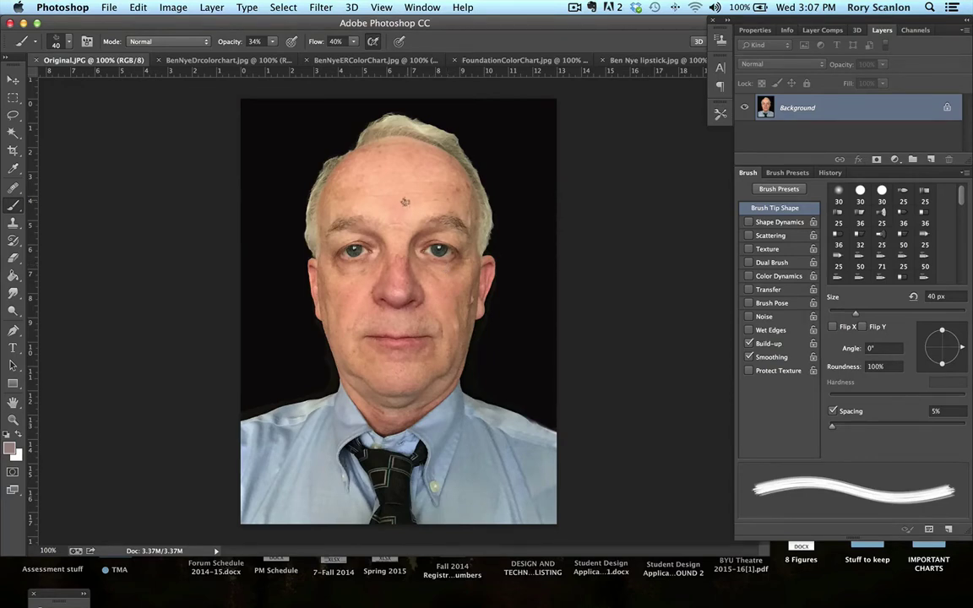
Try Brush tool strokes across the forehead and dark backdrop on the Background layer, and undo them.
click(9, 79)
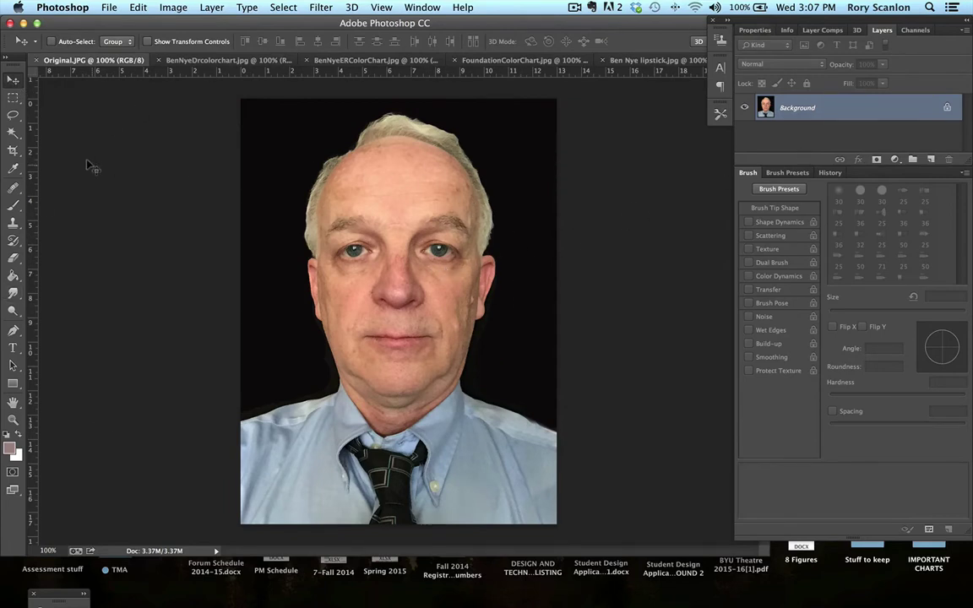
click(14, 208)
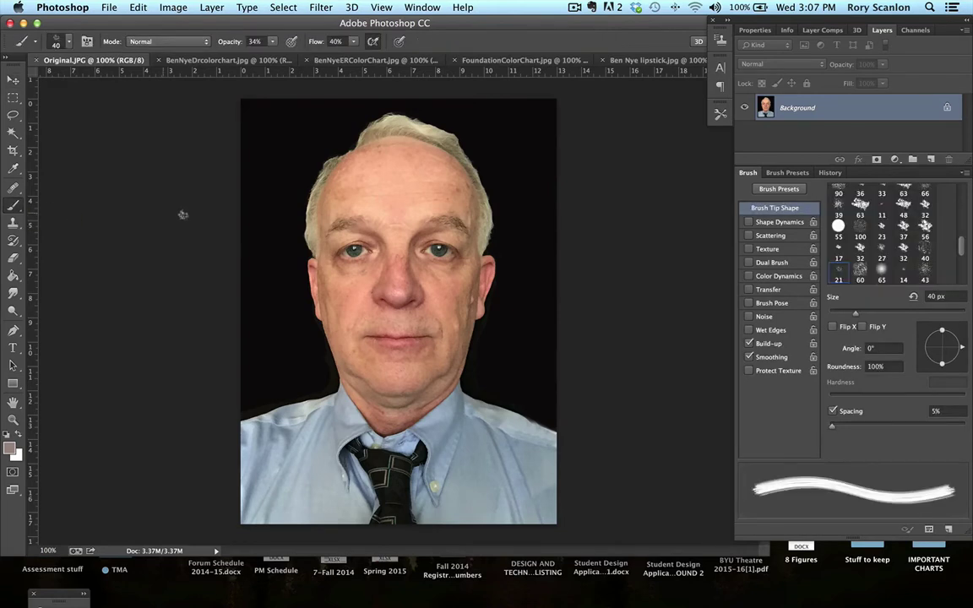
mouse_move(376, 198)
mouse_down()
mouse_move(388, 185)
mouse_move(366, 205)
mouse_move(282, 176)
mouse_move(299, 136)
mouse_move(249, 157)
mouse_move(222, 153)
mouse_up()
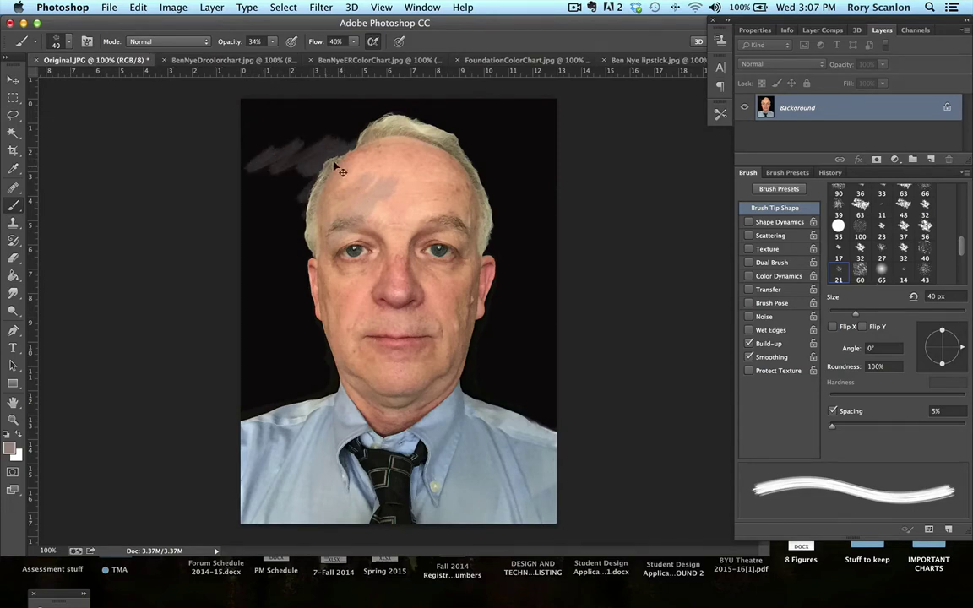
key(super+z)
key(alt+super+z)
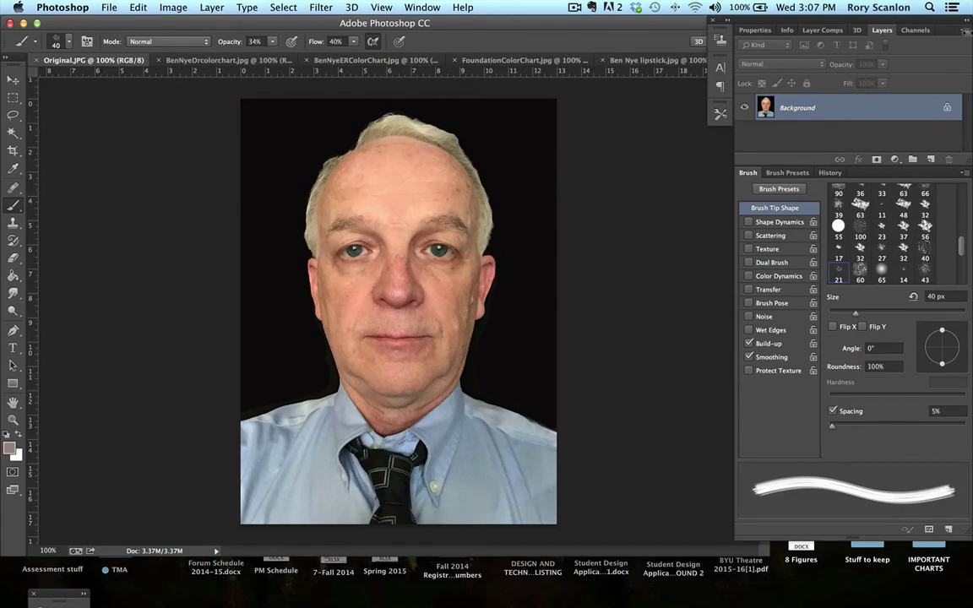
Create a new layer named Foundation above the Background layer.
click(964, 30)
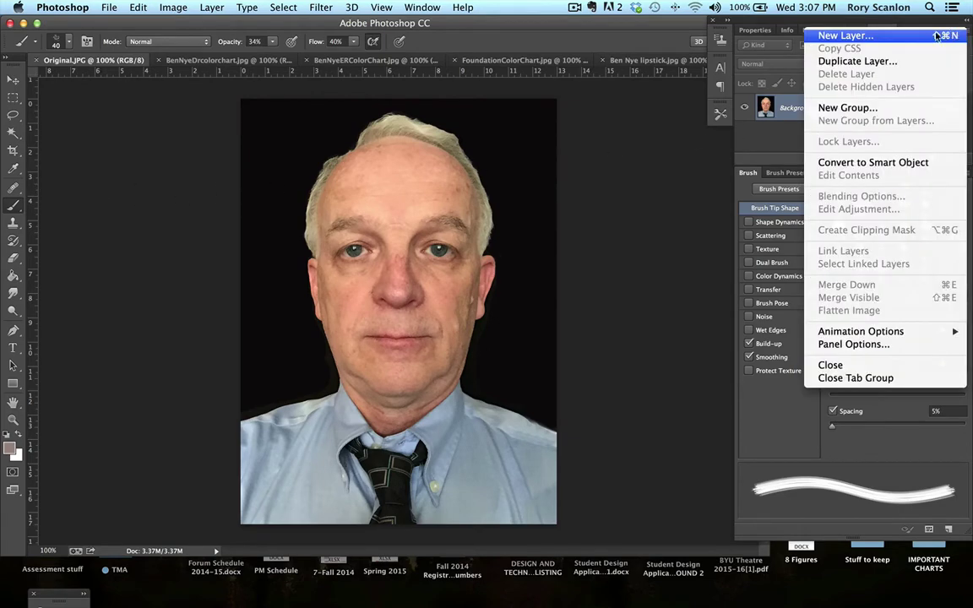
click(860, 37)
text(F)
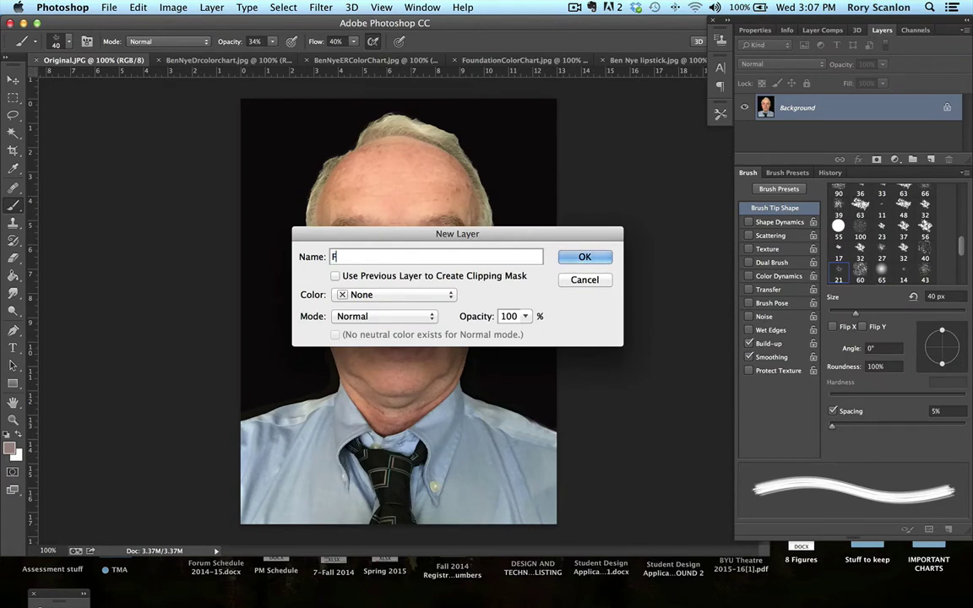
text(oundation)
key(Return)
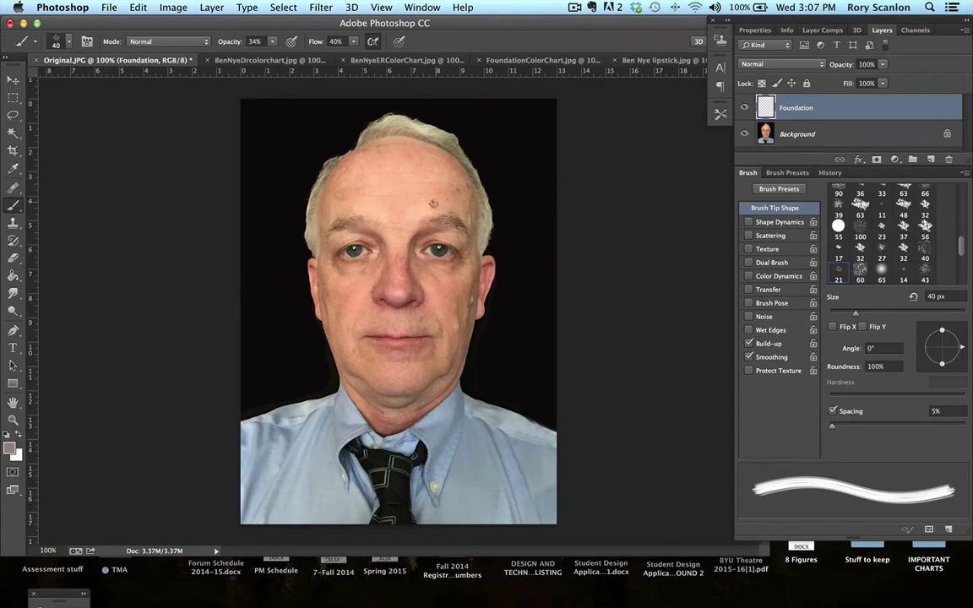
Choose the Art History Brush Tool, and display the history states followed by the brush settings.
click(13, 243)
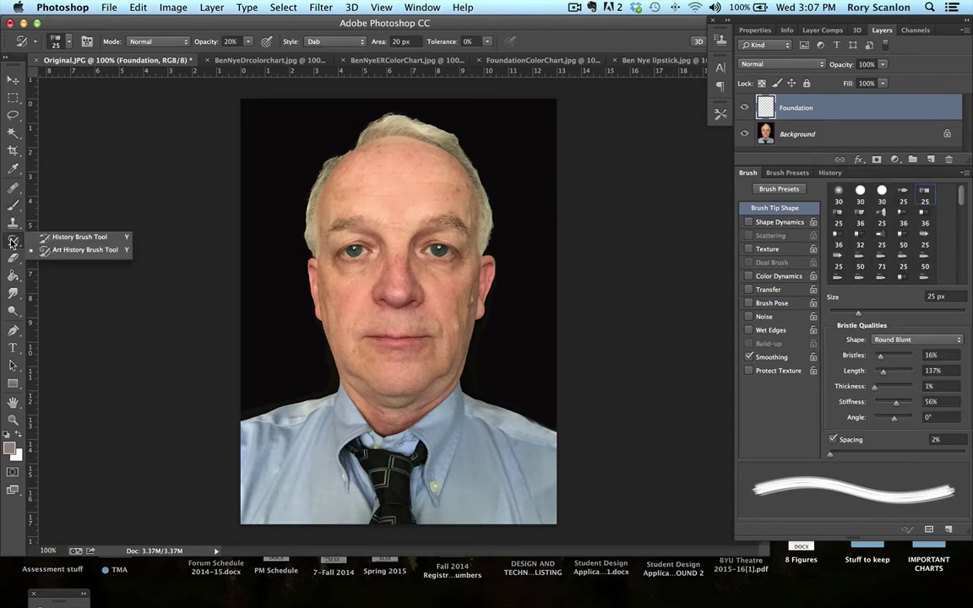
click(68, 257)
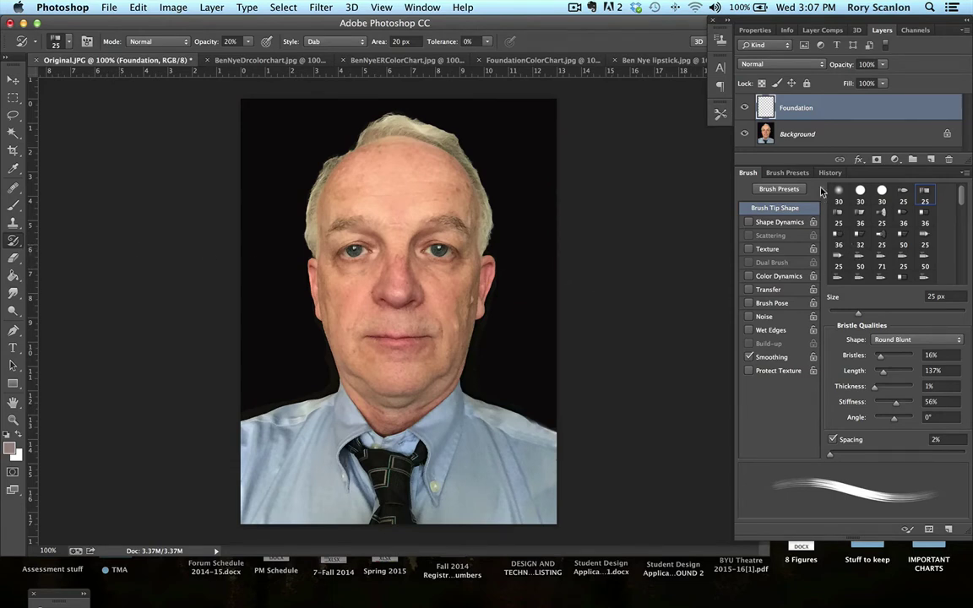
click(421, 7)
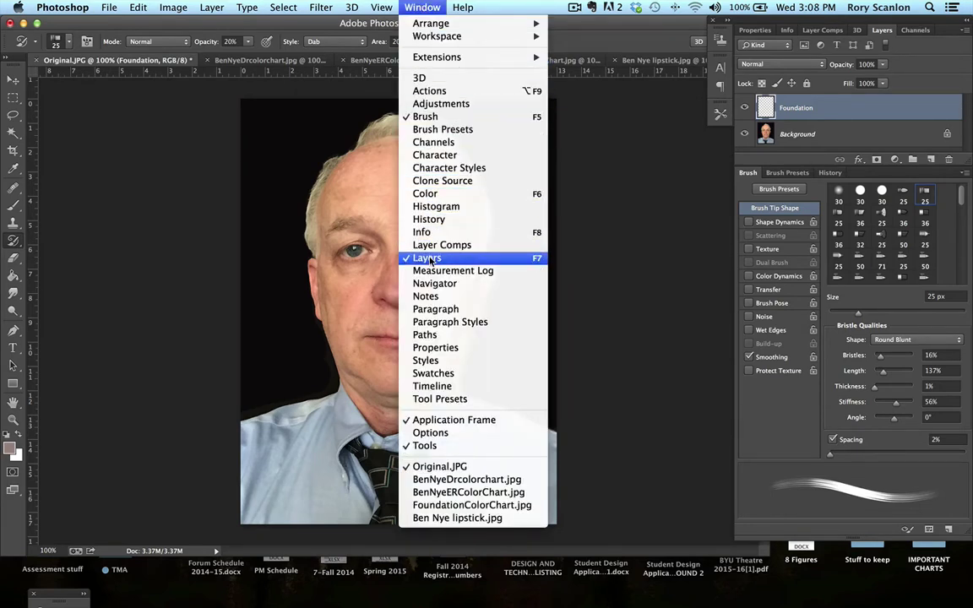
click(428, 219)
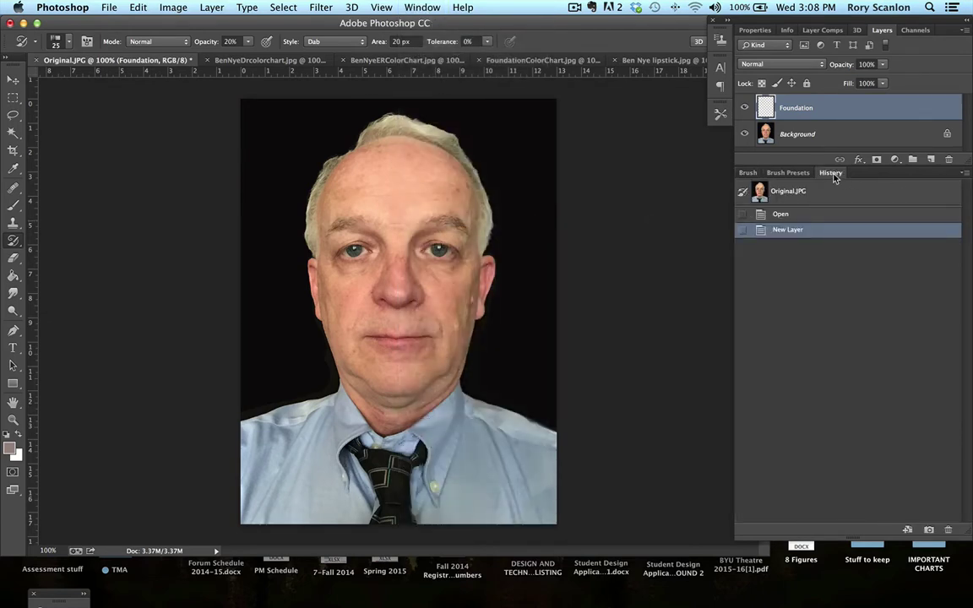
click(422, 8)
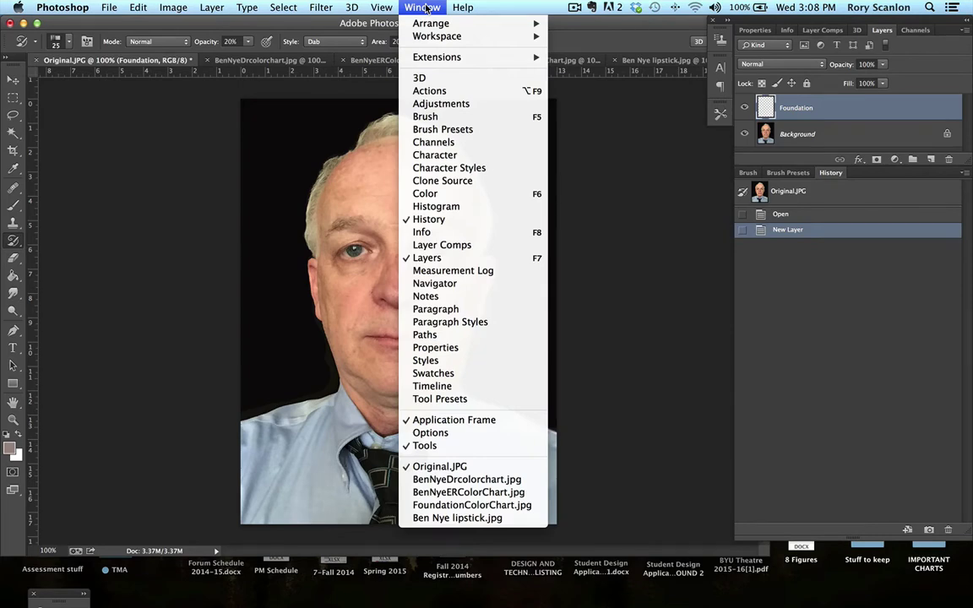
click(431, 116)
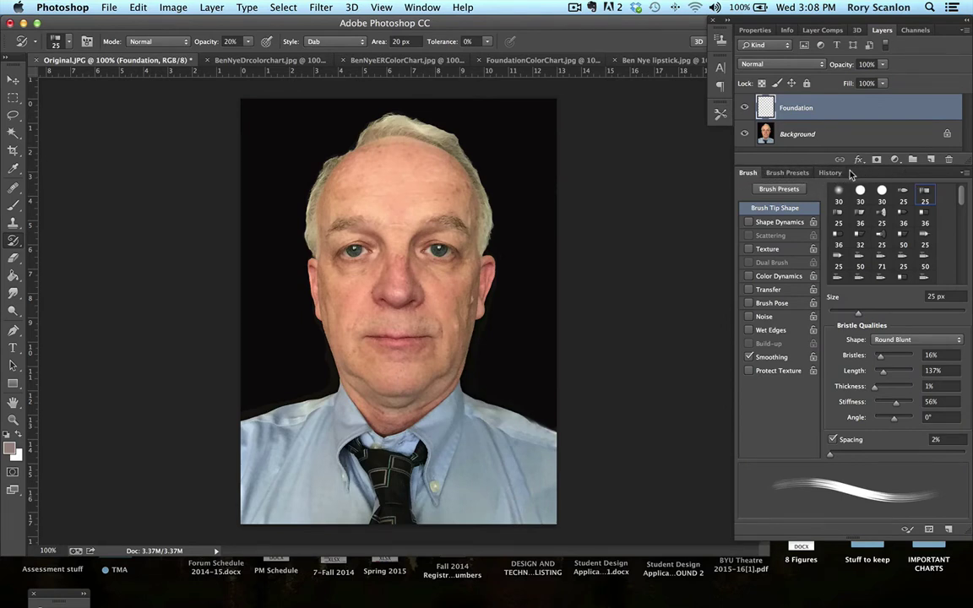
Look over the brush presets, set the Original.JPG snapshot as the history brush source, and return to the brush settings.
click(785, 173)
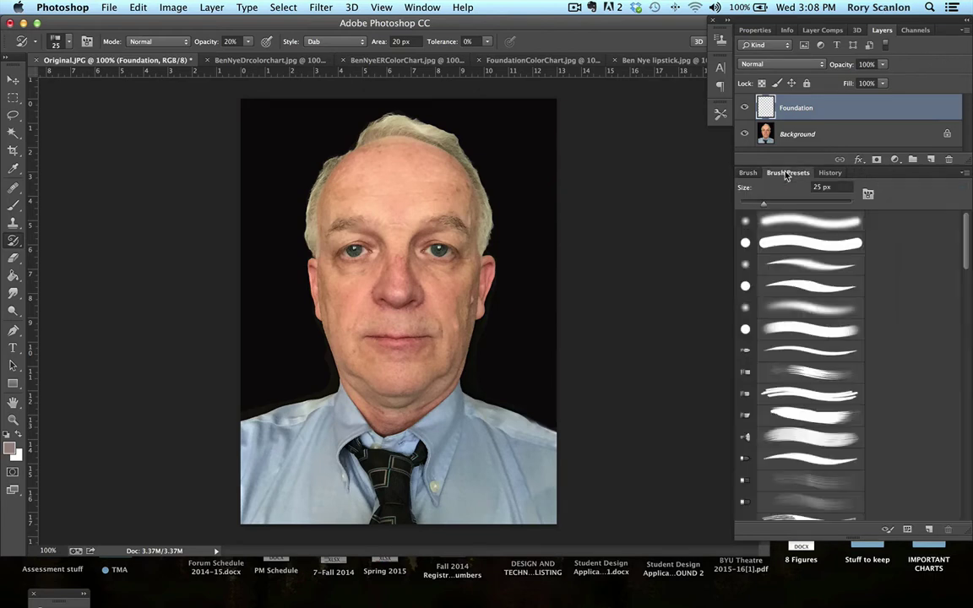
click(830, 173)
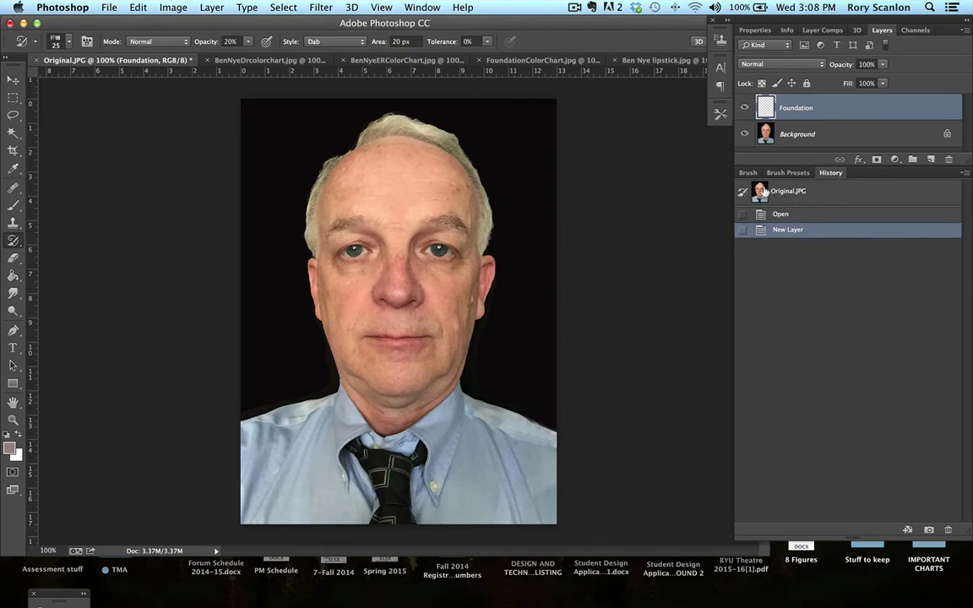
click(740, 213)
click(743, 191)
click(748, 173)
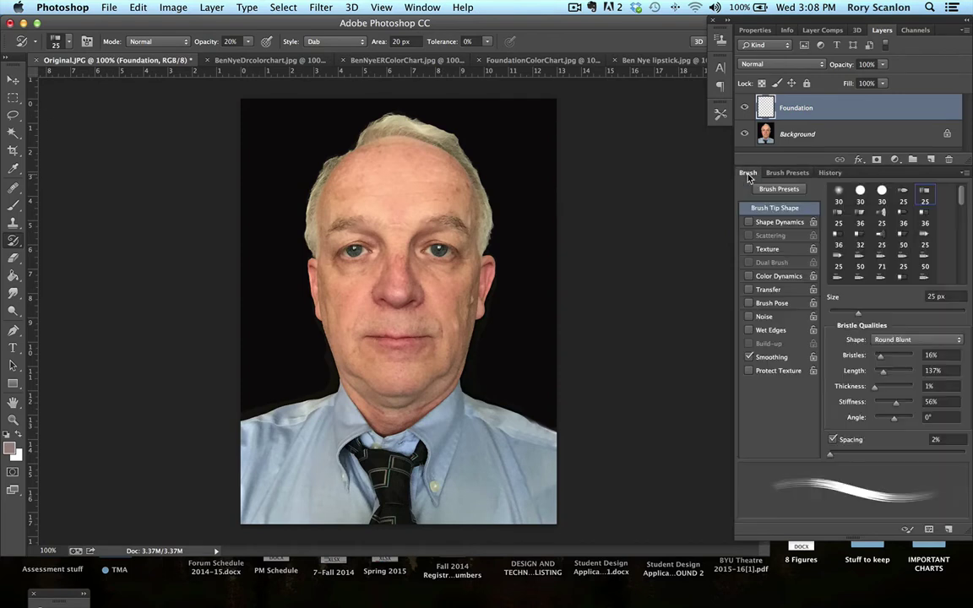
Paint over the head on the Foundation layer with the Art History Brush, using a soft round 25 px preset and Tight Curl Long style.
click(799, 190)
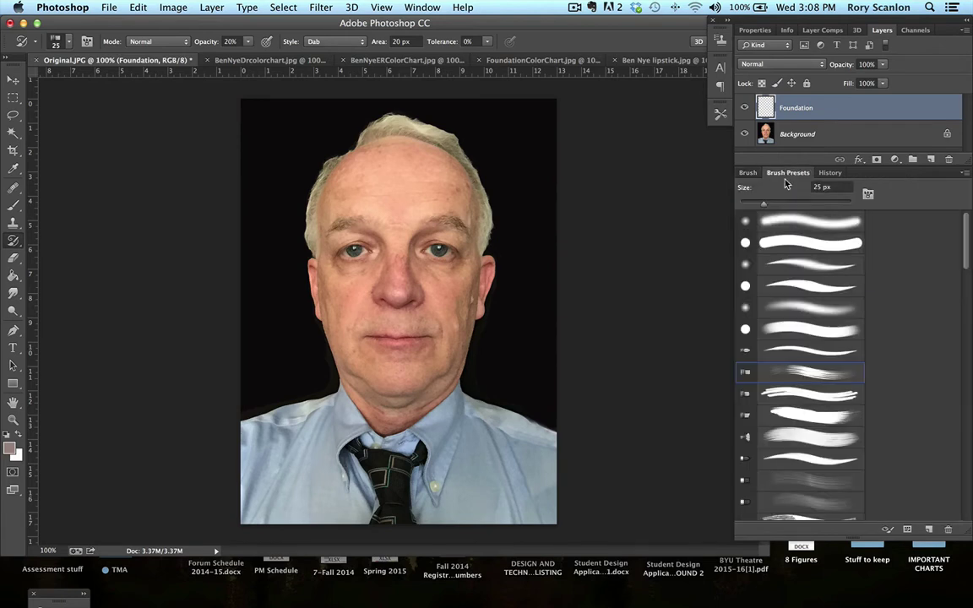
click(799, 305)
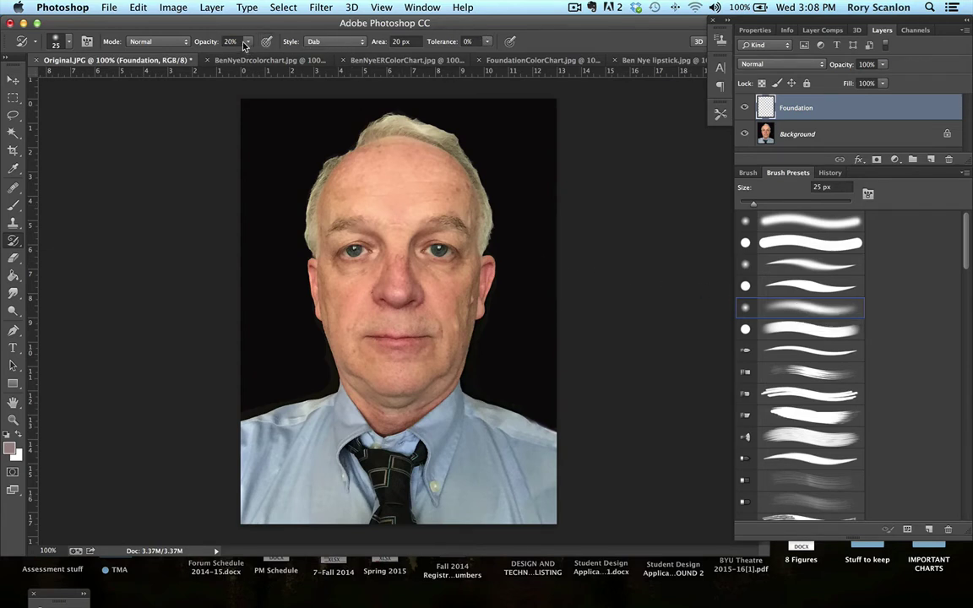
mouse_move(205, 38)
mouse_down()
mouse_move(229, 38)
mouse_move(208, 38)
mouse_up()
click(248, 44)
click(364, 42)
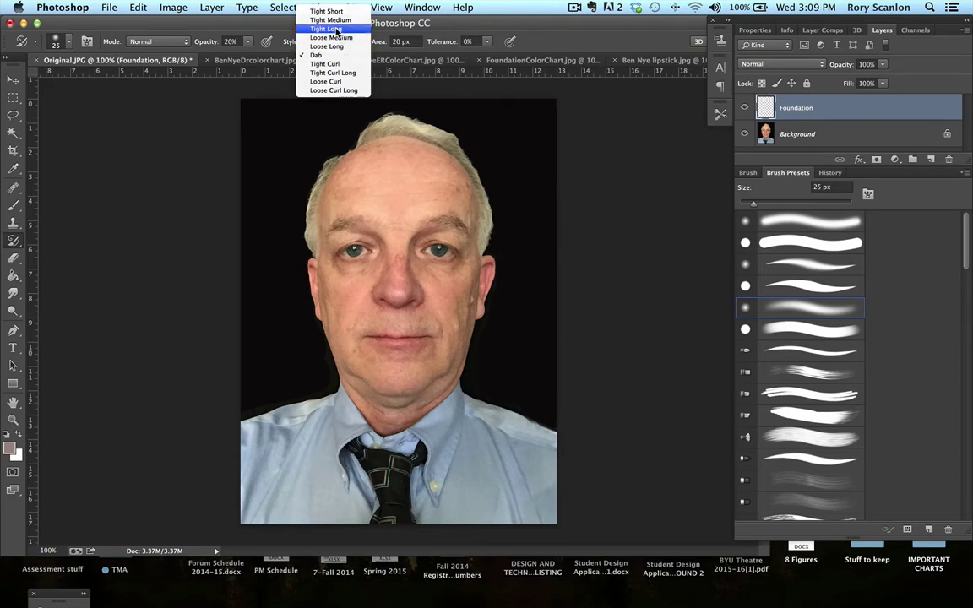
click(350, 74)
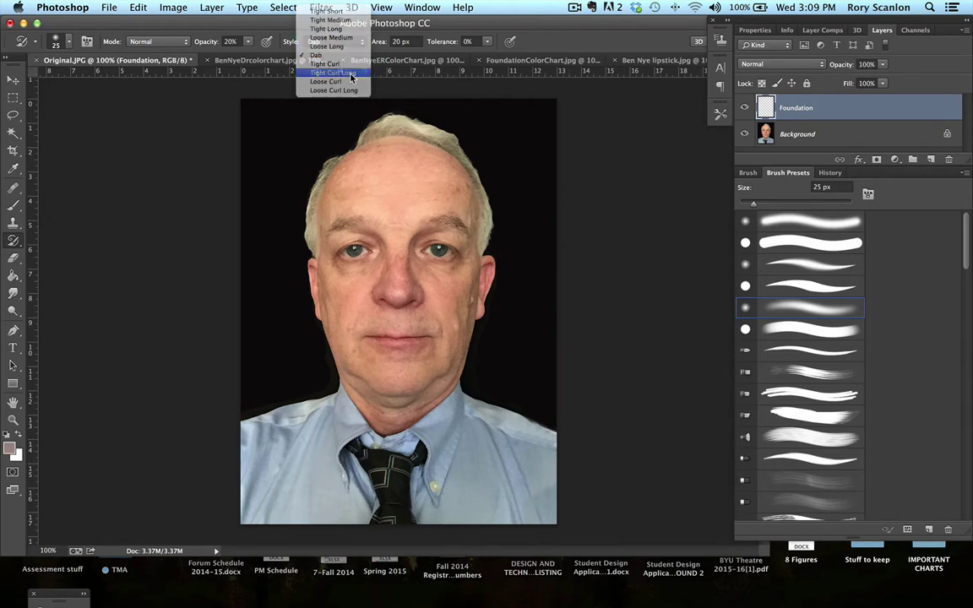
mouse_move(309, 118)
mouse_down()
mouse_move(272, 202)
mouse_move(278, 219)
mouse_move(329, 240)
mouse_move(275, 228)
mouse_move(435, 169)
mouse_move(355, 118)
mouse_move(422, 160)
mouse_move(380, 220)
mouse_move(371, 270)
mouse_move(393, 190)
mouse_move(321, 140)
mouse_move(283, 270)
mouse_move(363, 314)
mouse_move(350, 397)
mouse_up()
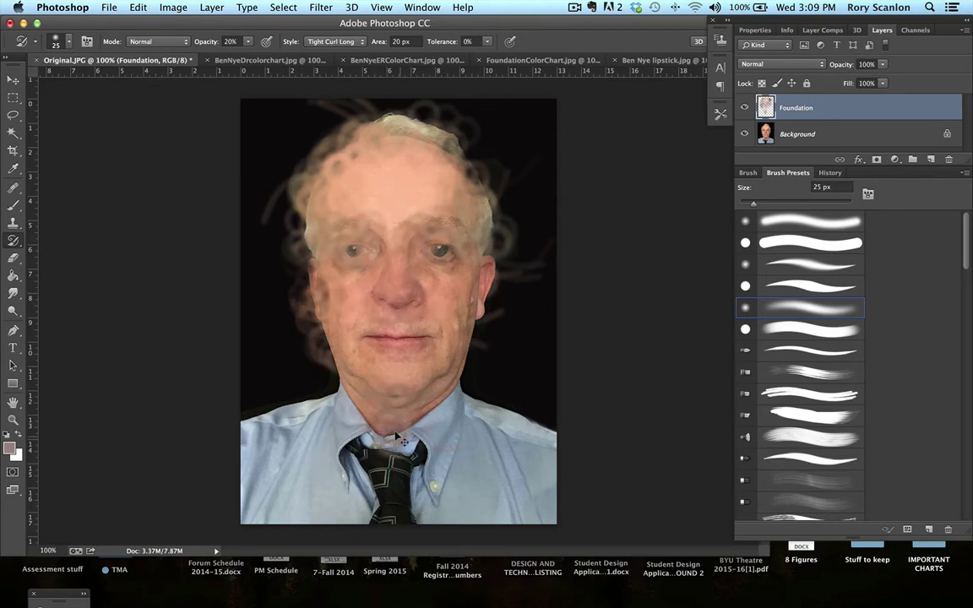
Clear the strokes on the Foundation layer, try Art History Brush strokes over the head with the Loose Curl style, and remove them.
key(Delete)
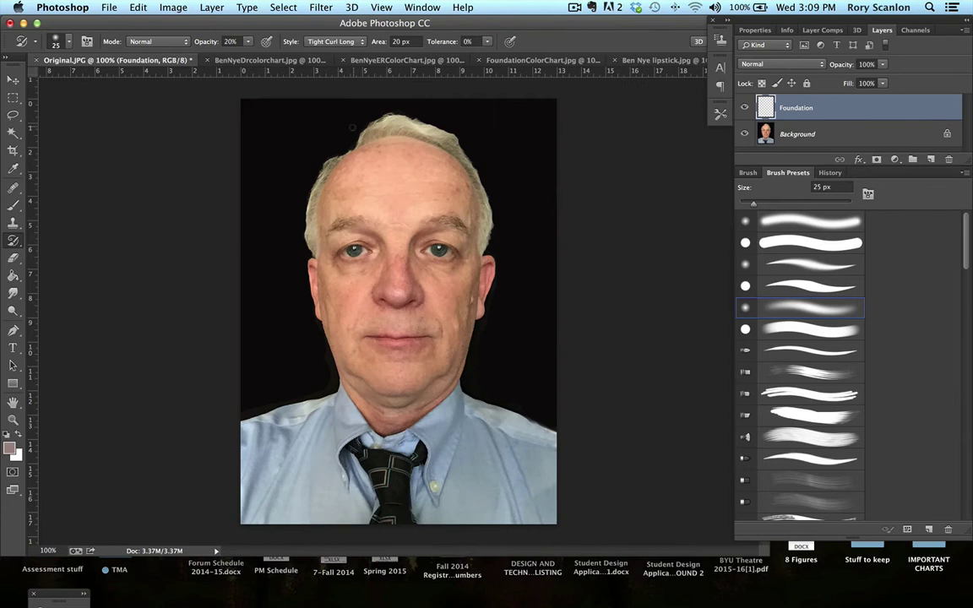
click(334, 42)
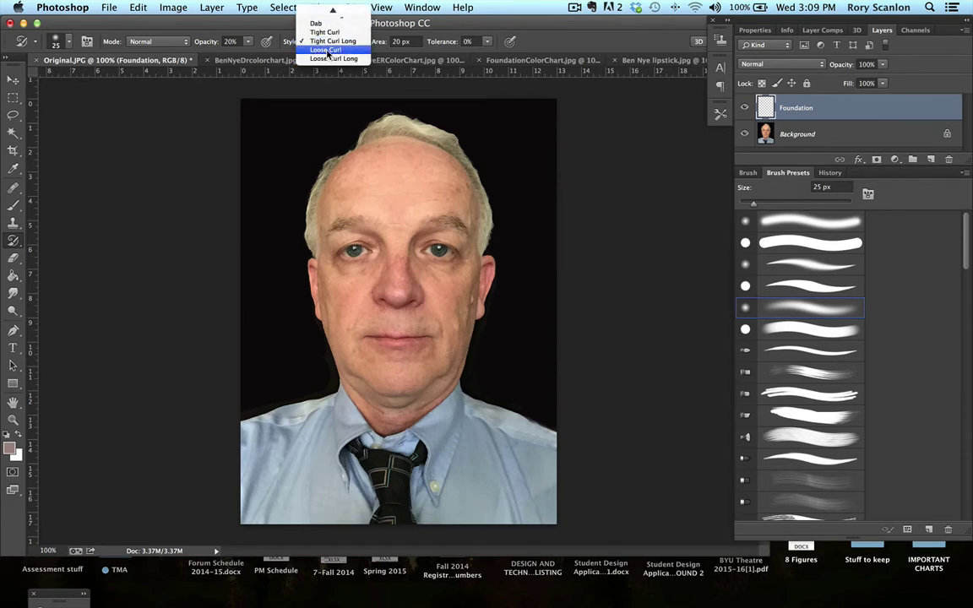
click(328, 51)
drag(291, 135, 280, 161)
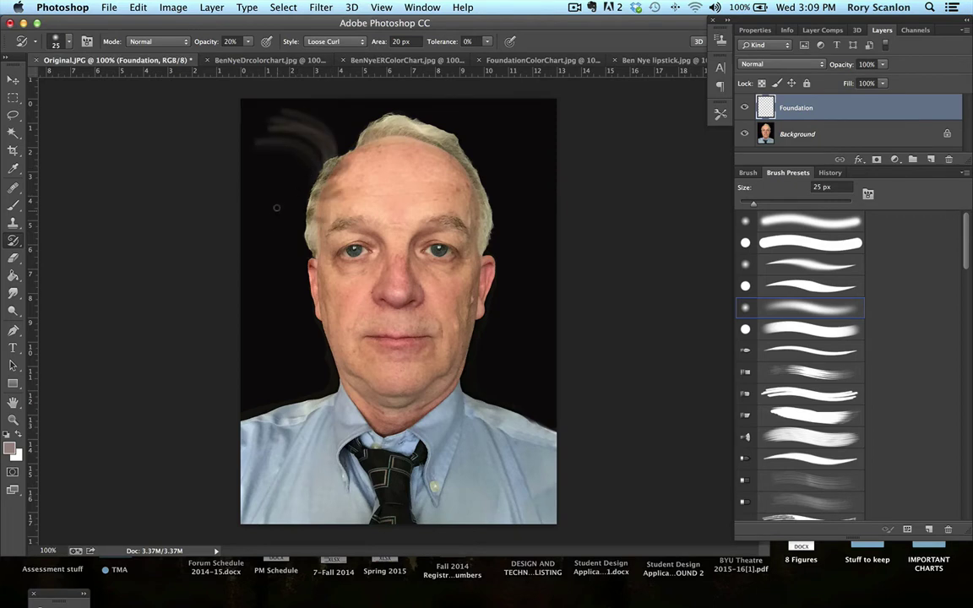
mouse_move(276, 207)
mouse_down()
mouse_move(404, 127)
mouse_move(363, 236)
mouse_move(515, 275)
mouse_move(413, 338)
mouse_up()
key(Delete)
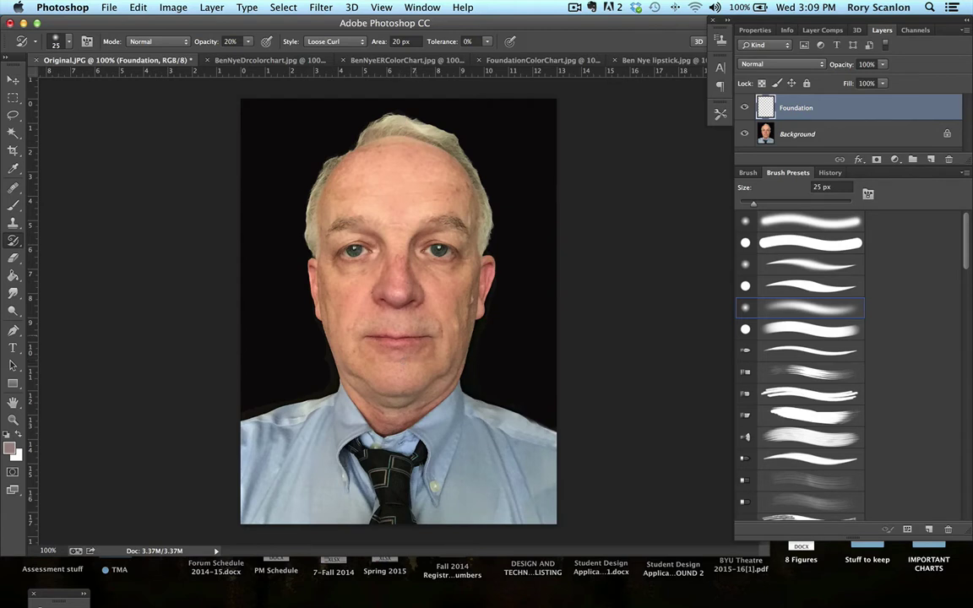
Smooth the facial skin on the Foundation layer with the Art History Brush, using the Dab style at 25 px and 20% opacity.
click(334, 41)
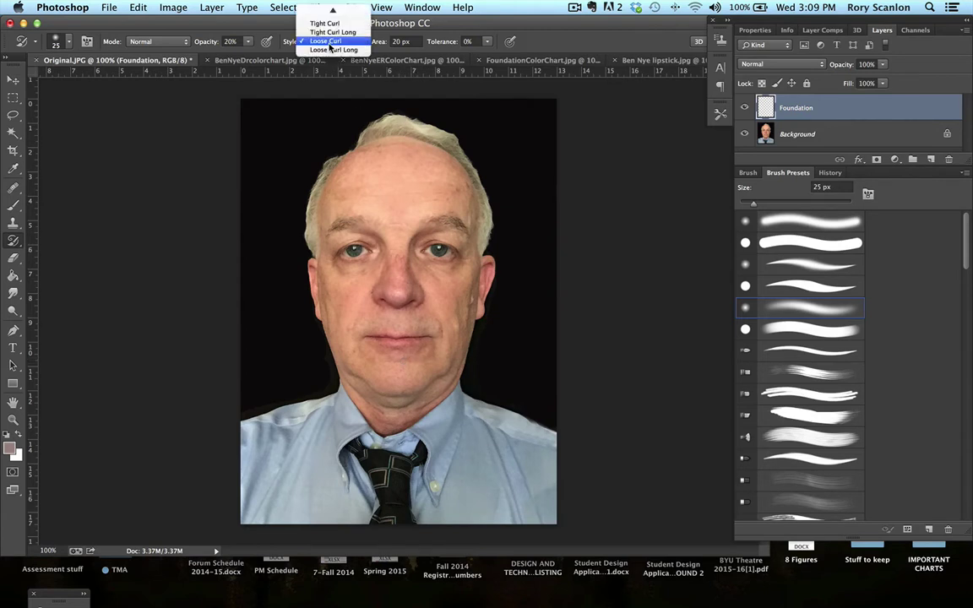
click(324, 55)
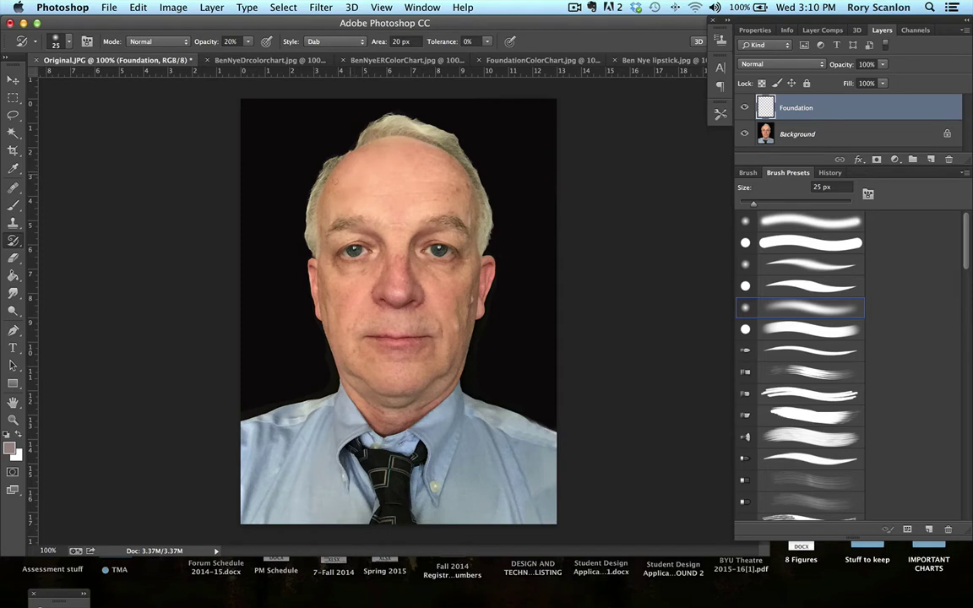
click(360, 162)
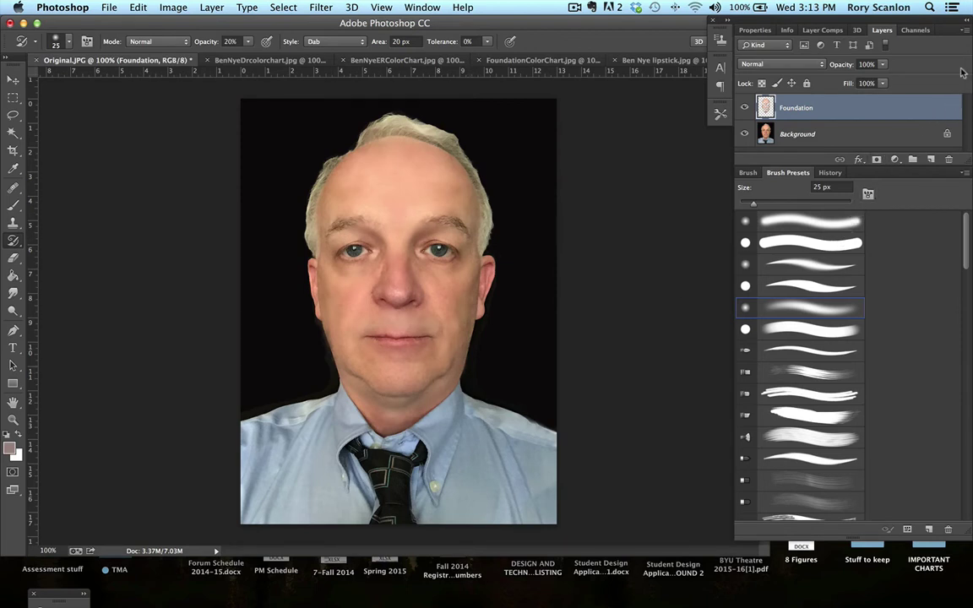
Create a new layer named Rouge above the Foundation layer.
click(963, 31)
click(901, 38)
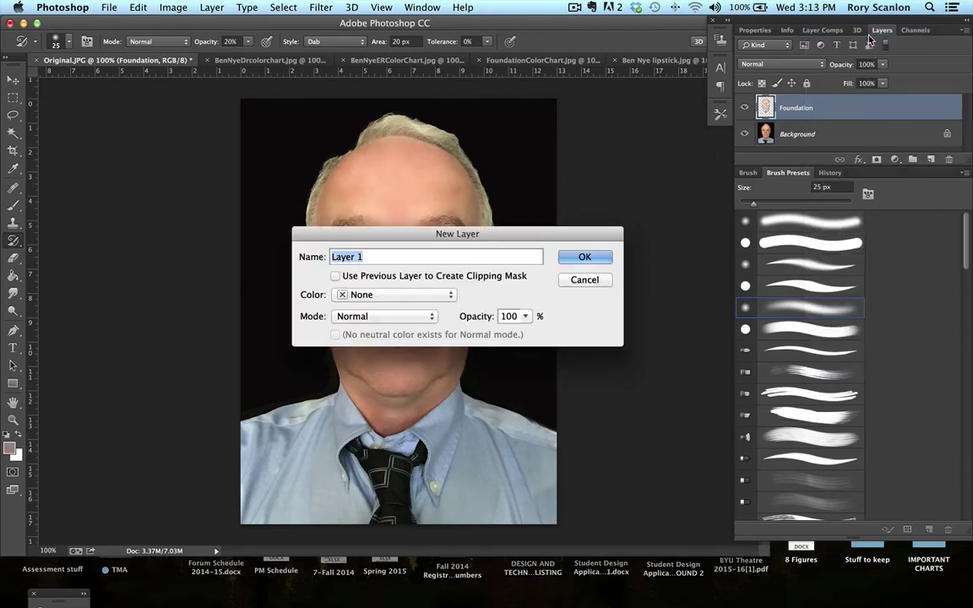
text(Rouge)
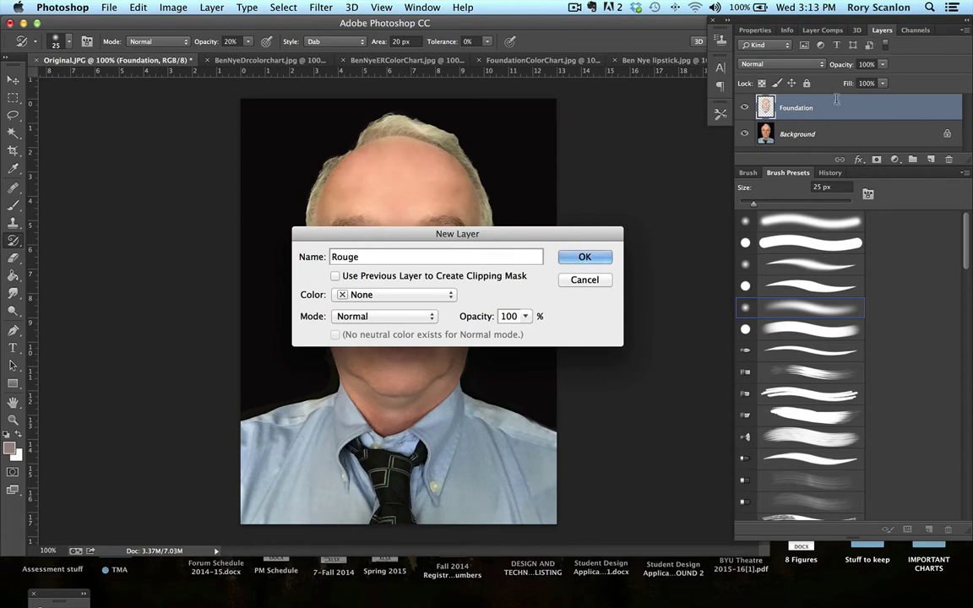
click(586, 256)
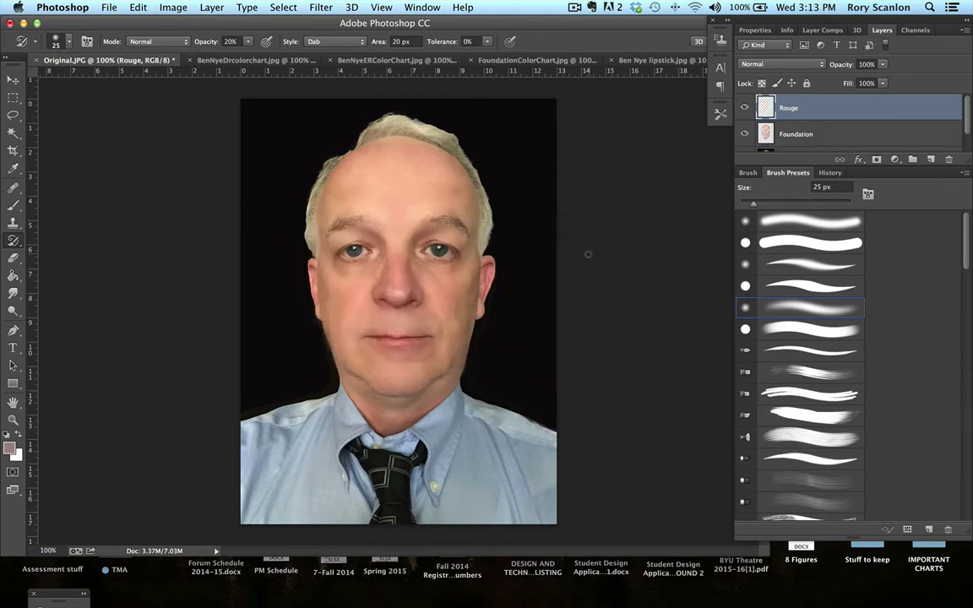
Look through the color charts, sample the DR-7 Coral swatch from BenNyeDrcolorchart.jpg as the foreground color, and return to Original.JPG.
click(351, 64)
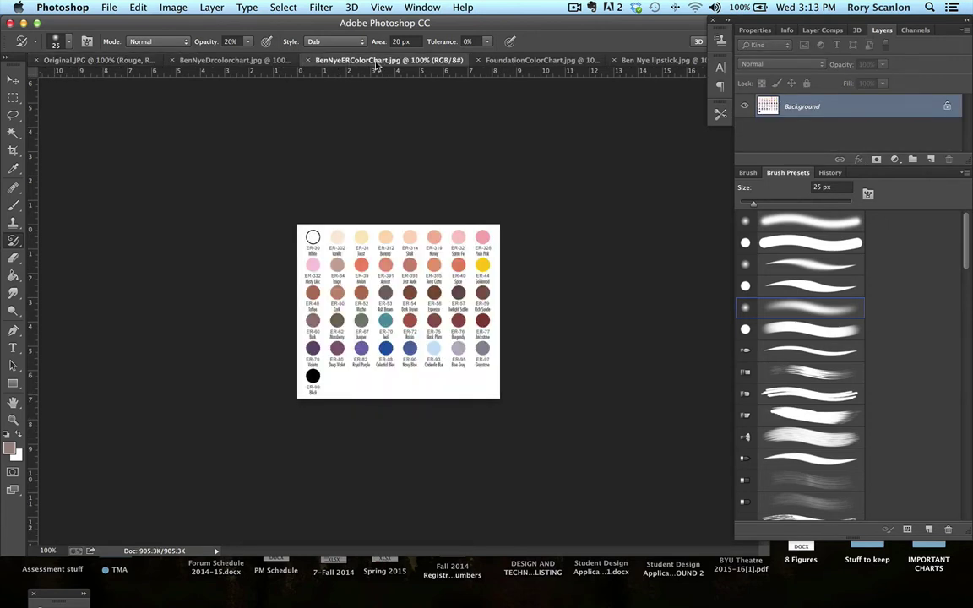
click(472, 64)
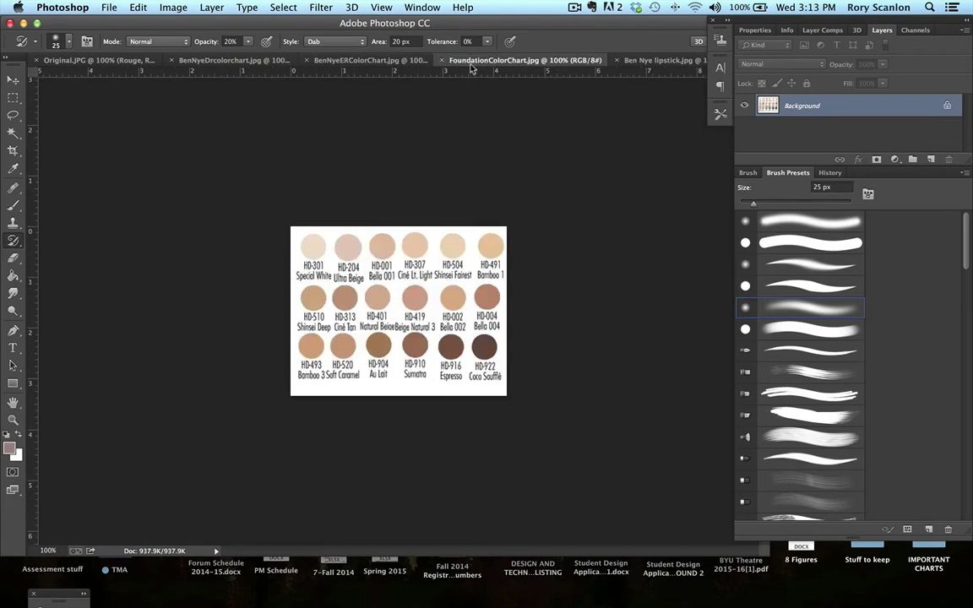
click(253, 64)
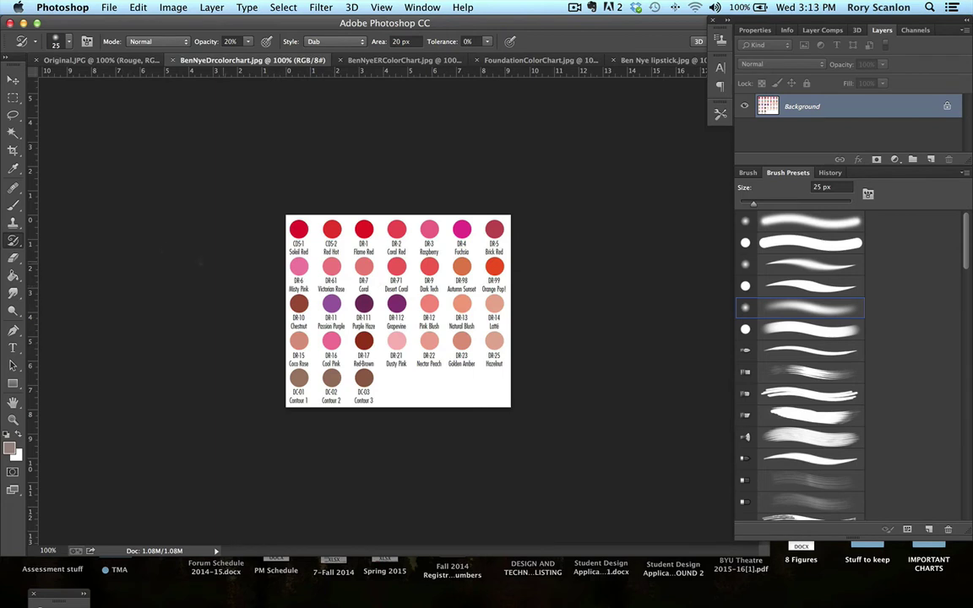
click(13, 167)
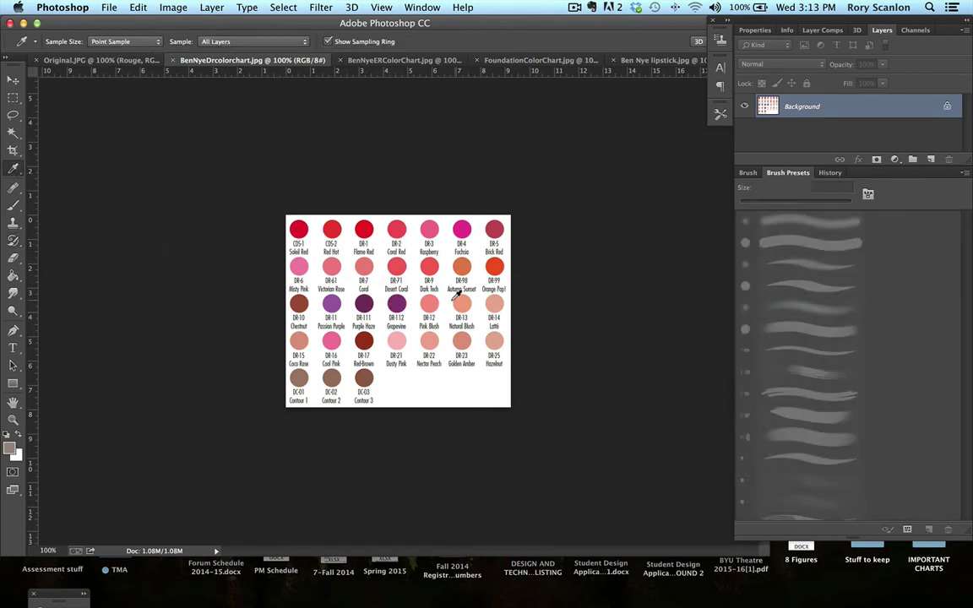
click(362, 265)
click(108, 60)
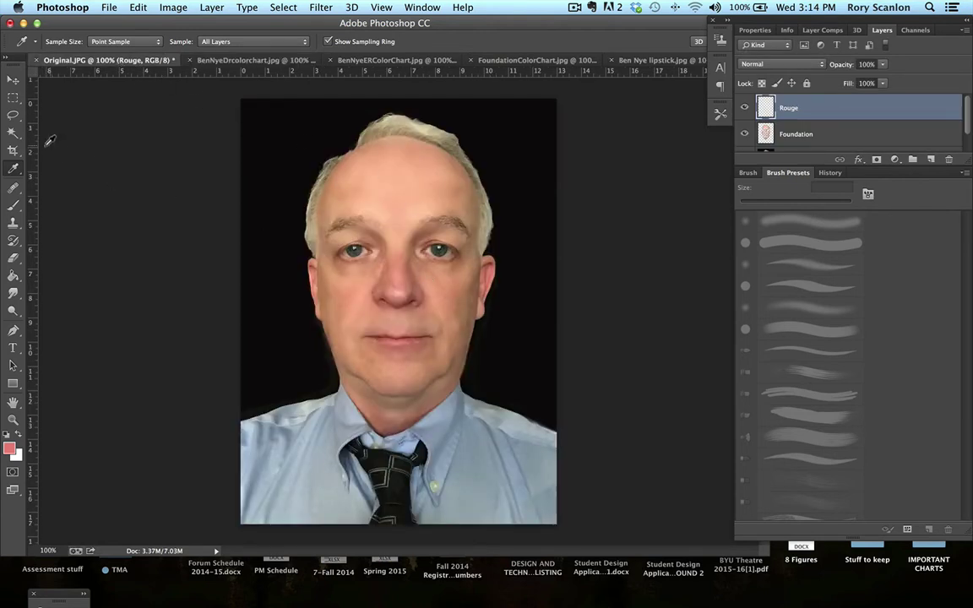
Choose the Brush tool with the 25 px Round Fan bristle tip for painting on the Rouge layer.
click(13, 239)
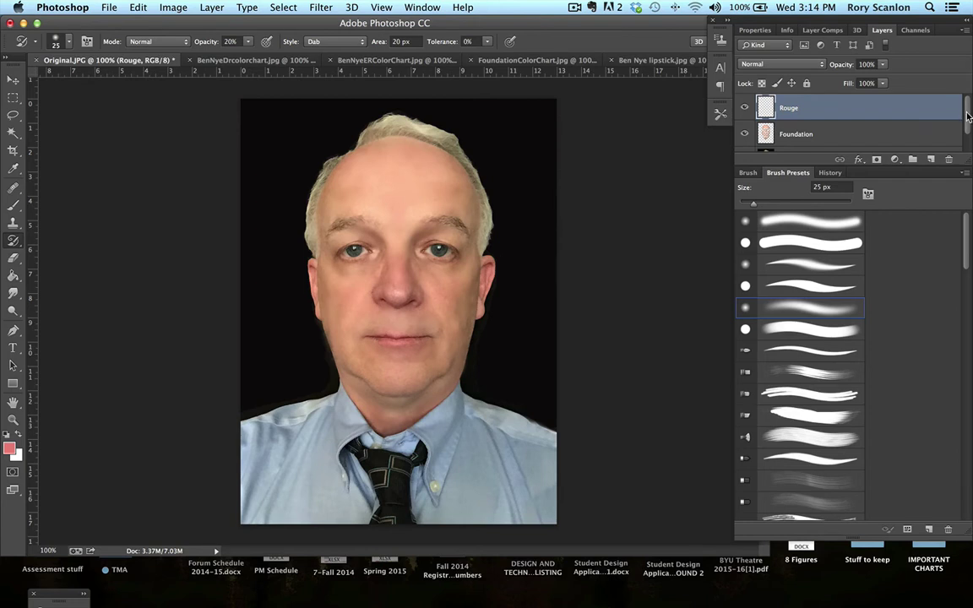
mouse_move(968, 118)
mouse_down()
mouse_move(967, 136)
mouse_move(968, 114)
mouse_up()
click(14, 205)
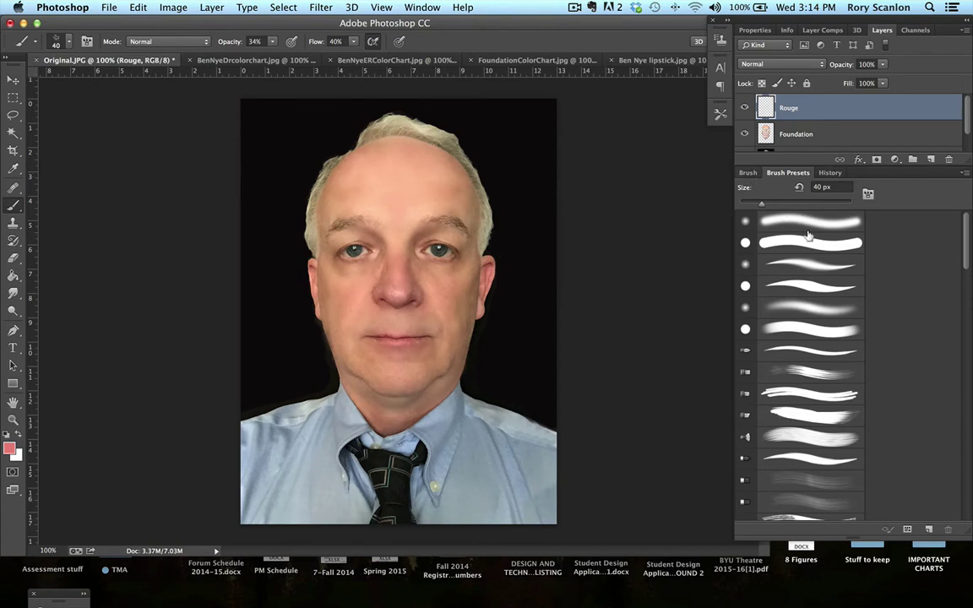
click(798, 305)
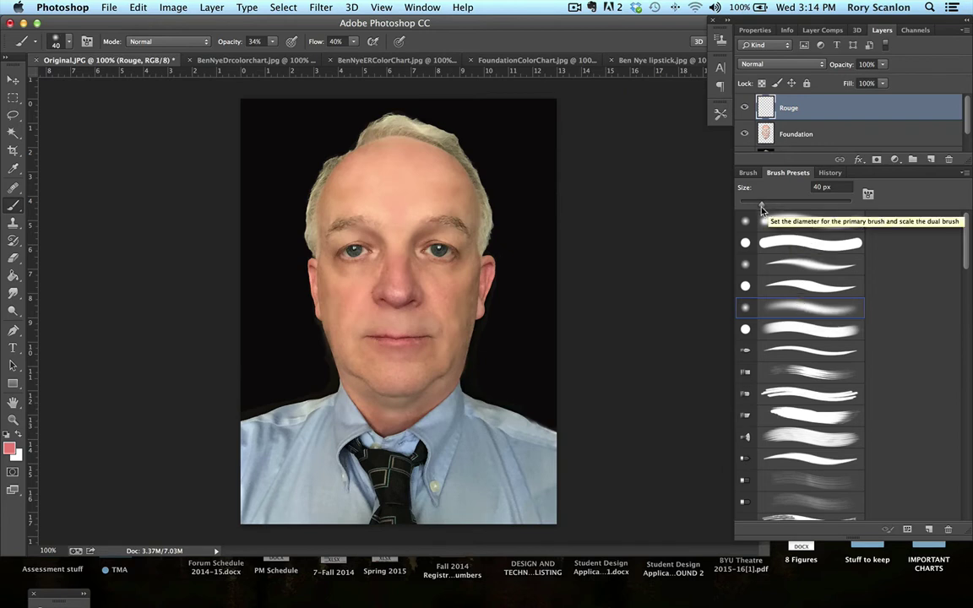
click(751, 174)
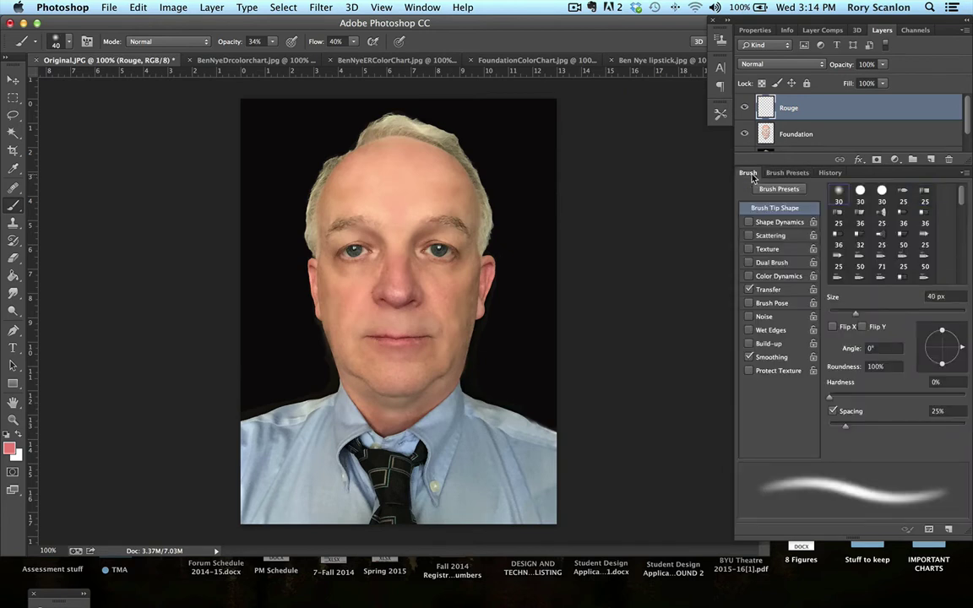
click(880, 214)
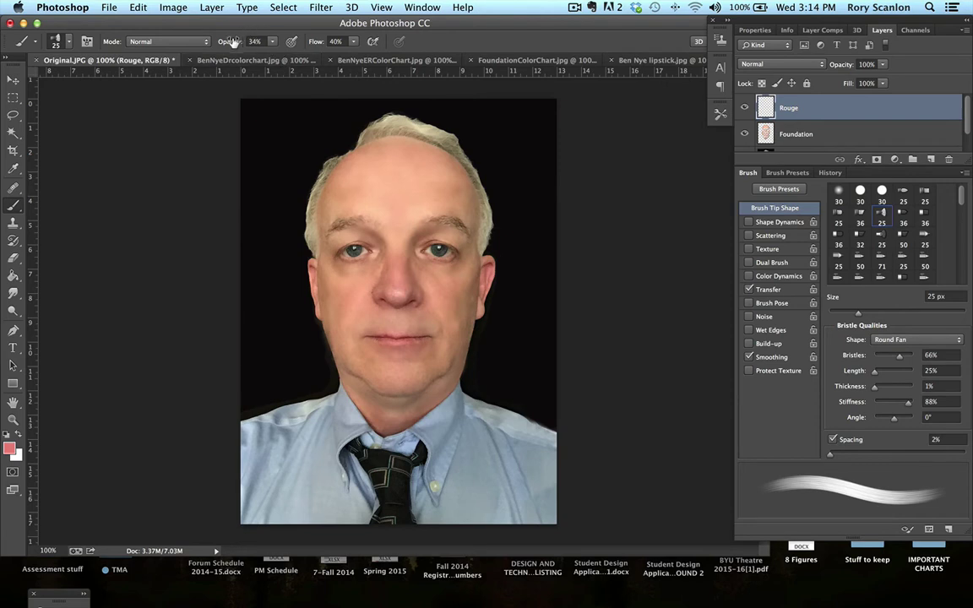
Set the brush opacity to 63% and paint coral rouge over both cheeks on the Rouge layer.
click(272, 41)
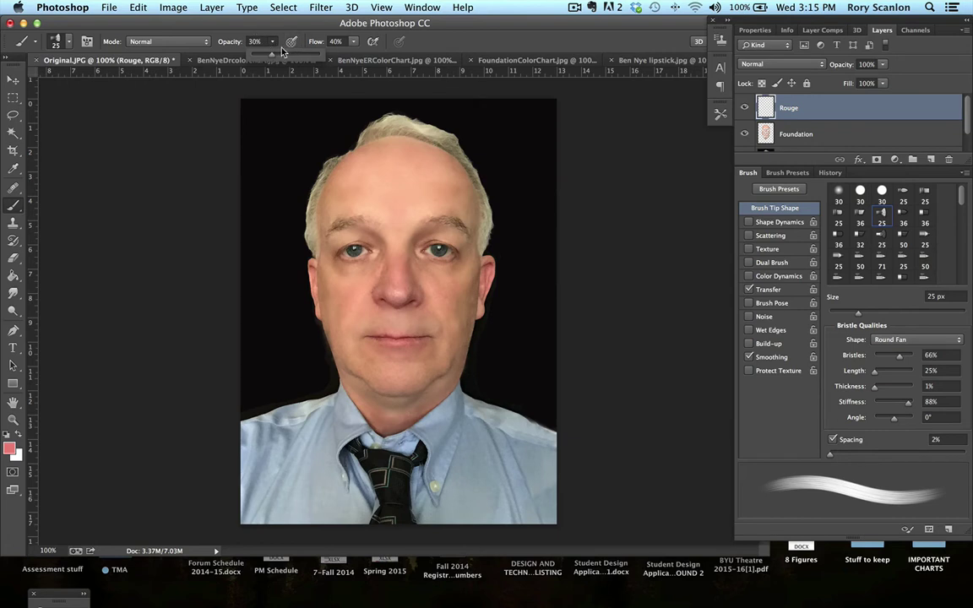
click(273, 41)
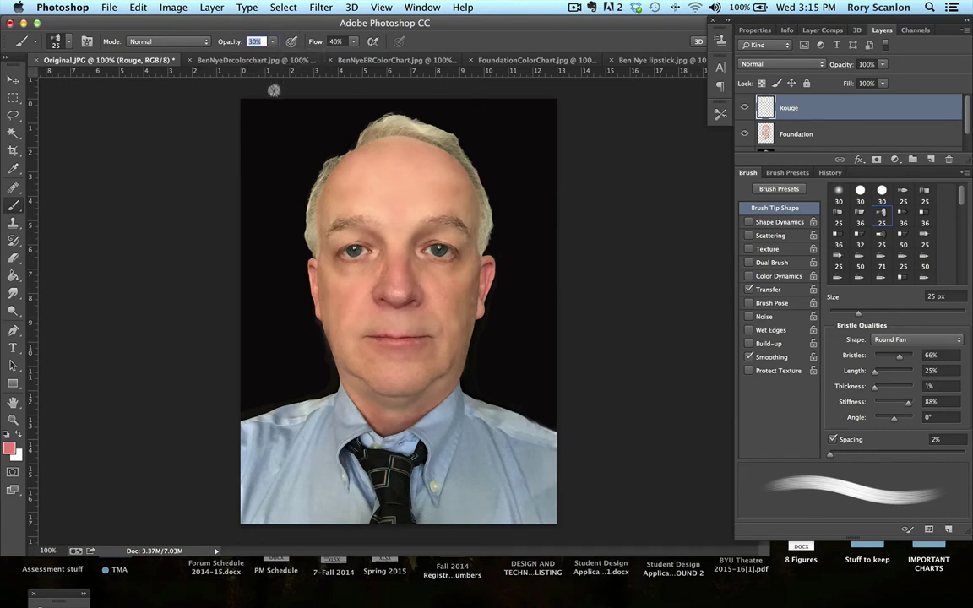
click(271, 42)
drag(272, 54, 296, 59)
mouse_move(446, 272)
mouse_down()
mouse_move(462, 286)
mouse_move(450, 320)
mouse_move(436, 311)
mouse_up()
mouse_move(333, 281)
mouse_down()
mouse_move(291, 247)
mouse_move(336, 328)
mouse_move(338, 289)
mouse_move(349, 293)
mouse_move(343, 259)
mouse_move(365, 289)
mouse_up()
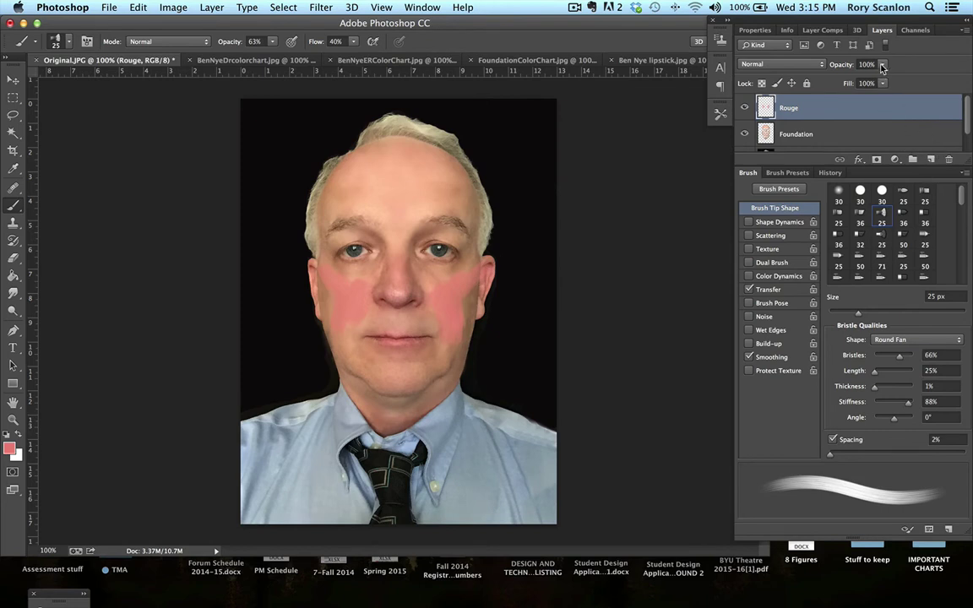
Lower the Rouge layer's opacity to 37%.
drag(883, 66, 865, 82)
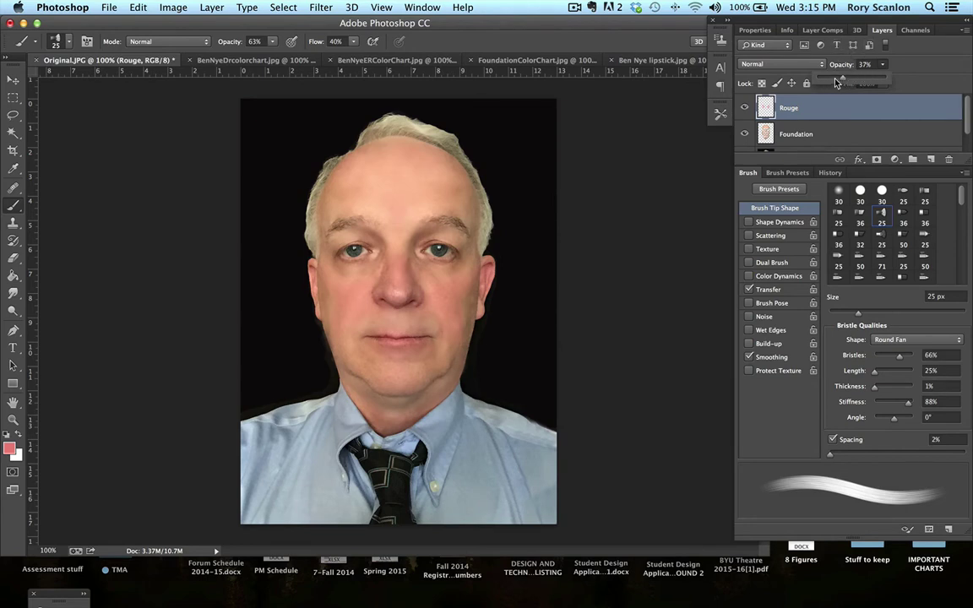
click(835, 82)
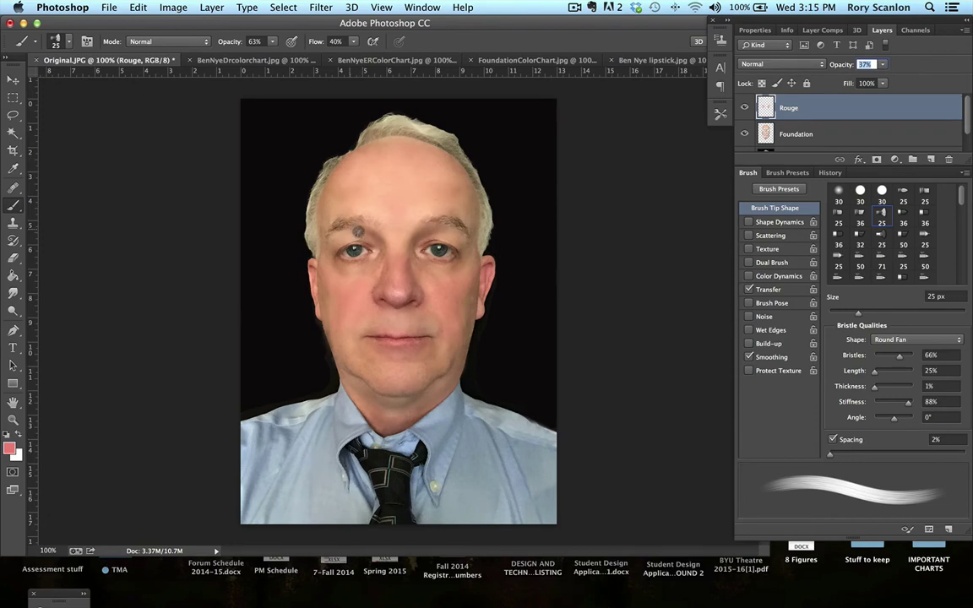
key(Return)
Create a new layer named Lips above the Rouge layer.
click(964, 30)
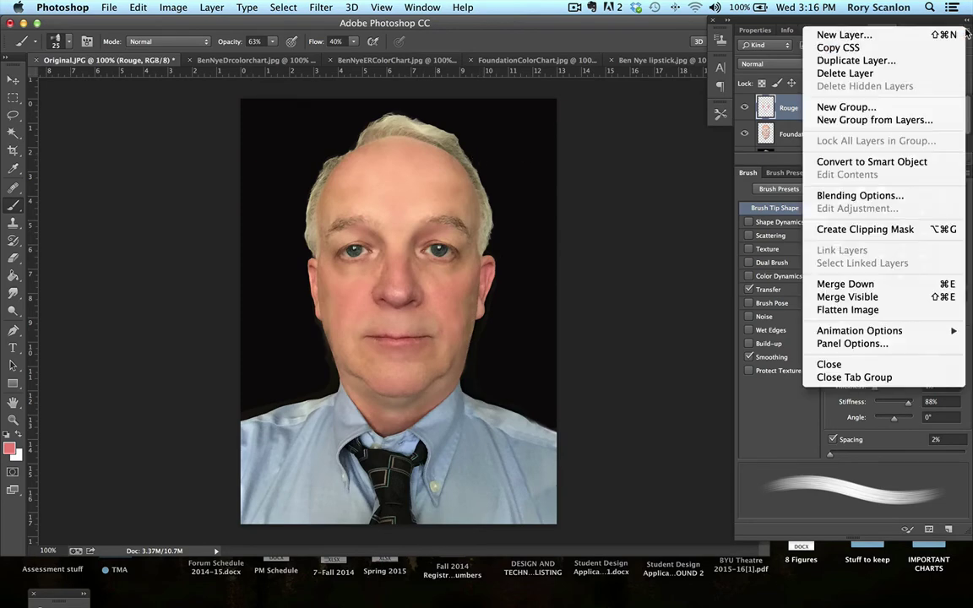
click(894, 36)
text(Lips)
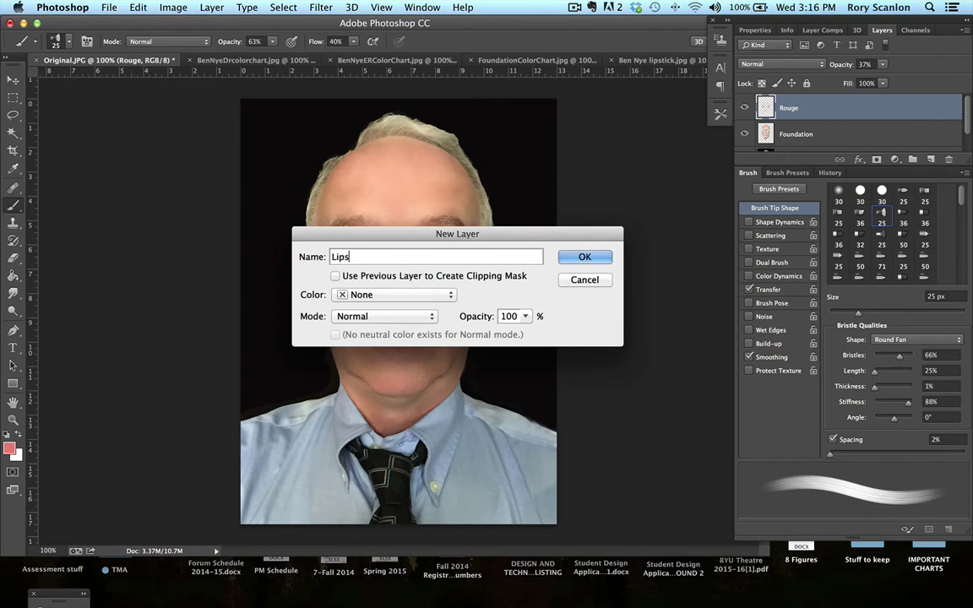
click(584, 257)
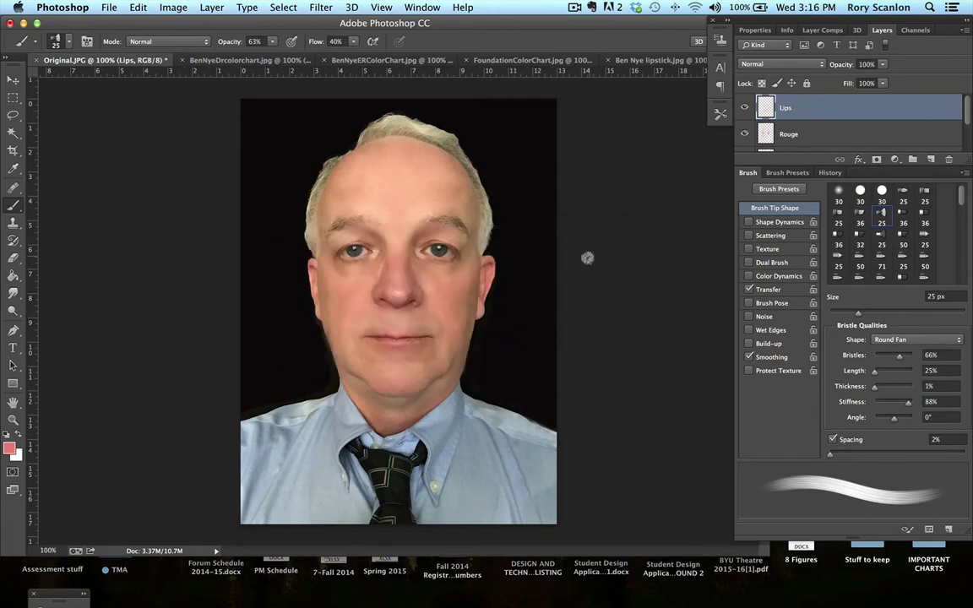
Sample a dark red lipstick shade from Ben Nye lipstick.jpg as the foreground color, and return to Original.JPG.
click(646, 61)
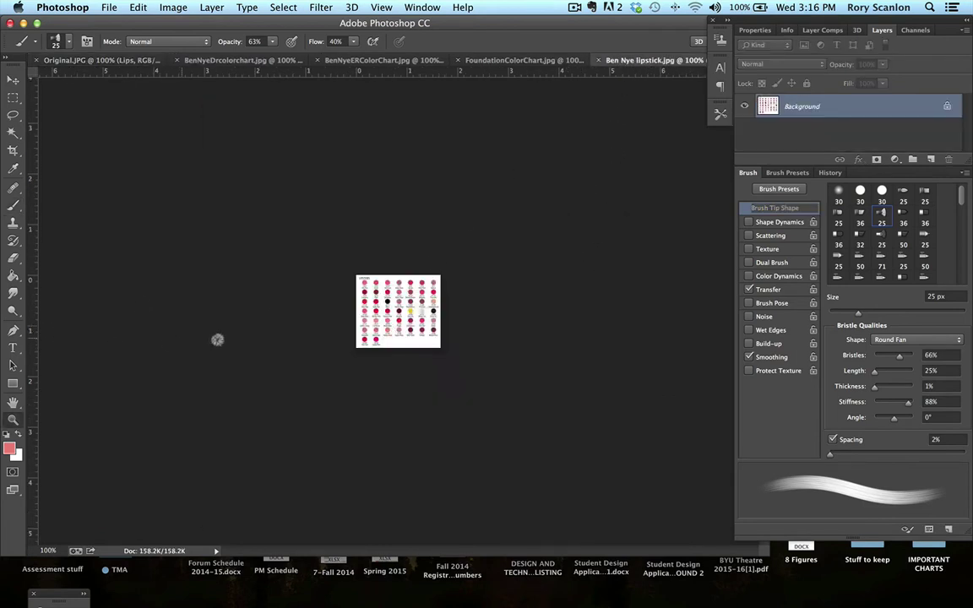
key(z)
click(402, 320)
click(404, 324)
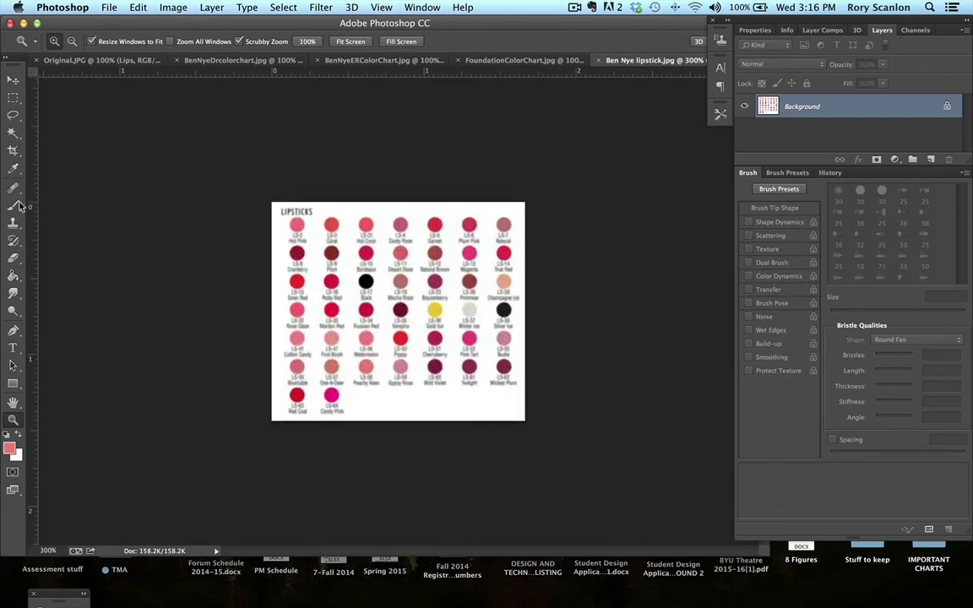
click(13, 168)
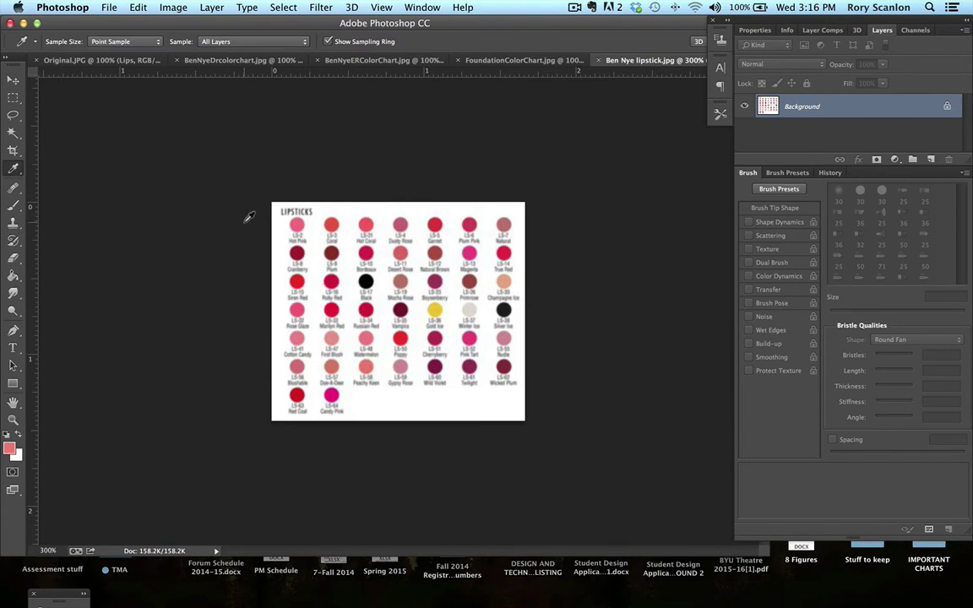
click(401, 309)
click(91, 62)
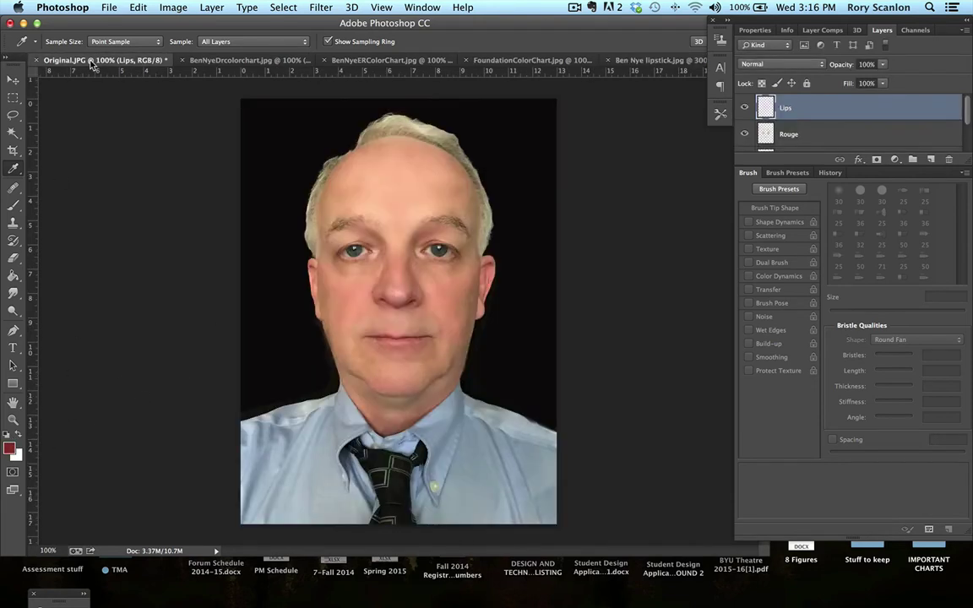
Try painting the lips on the Lips layer with the 25 px Round Fan brush, and undo the stroke.
click(13, 201)
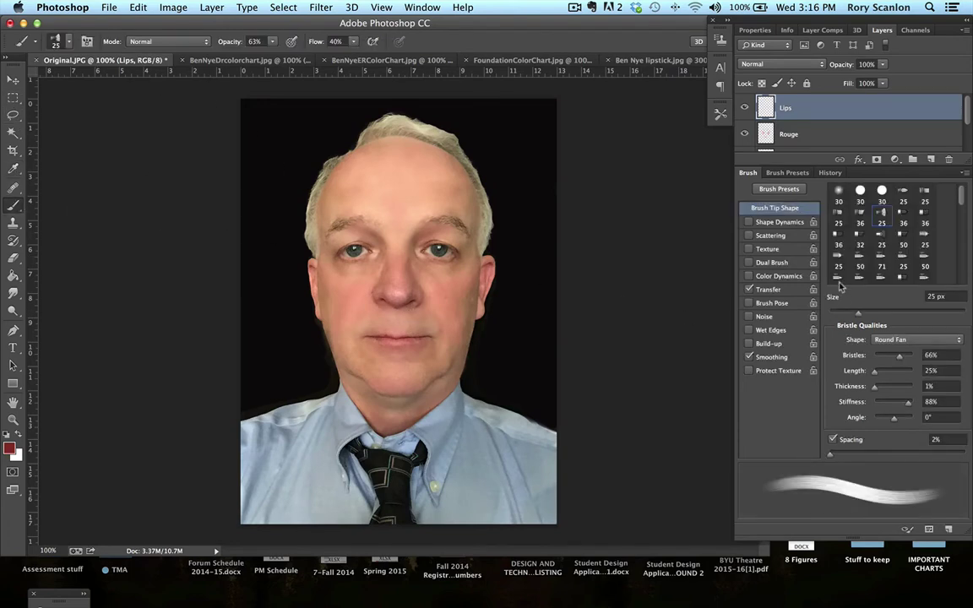
mouse_move(404, 342)
mouse_down()
mouse_move(371, 340)
mouse_move(423, 342)
mouse_move(371, 341)
mouse_move(413, 341)
mouse_up()
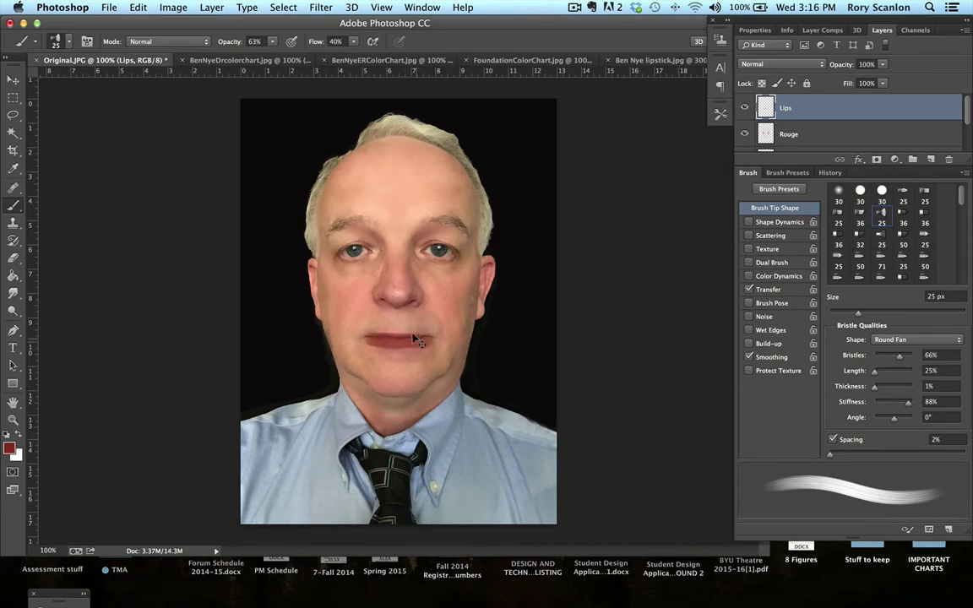
key(super+z)
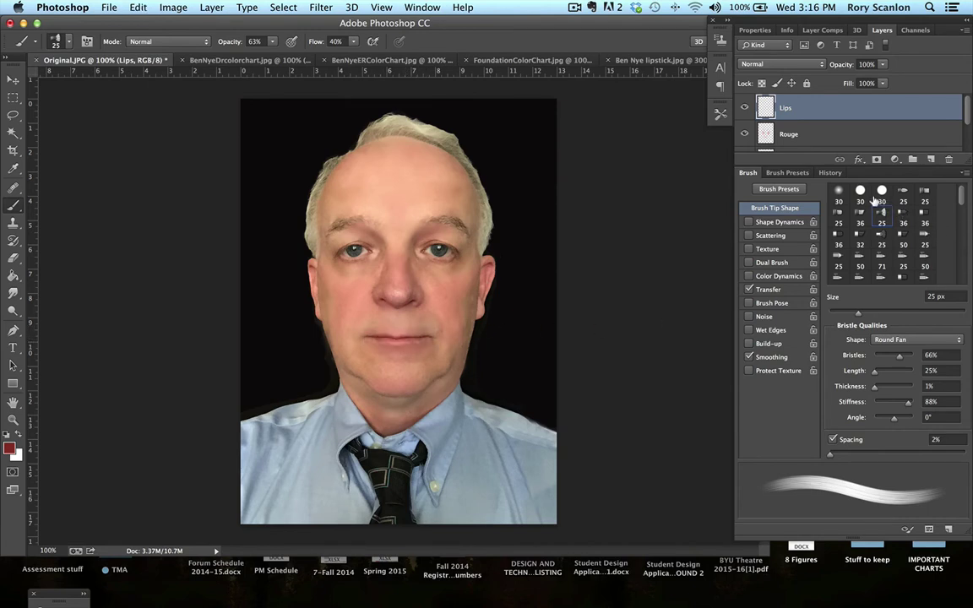
Choose the Flat Curve bristle brush and paint the lips on the Lips layer, reducing the brush size to 20 px.
scroll(879, 215, down, 1)
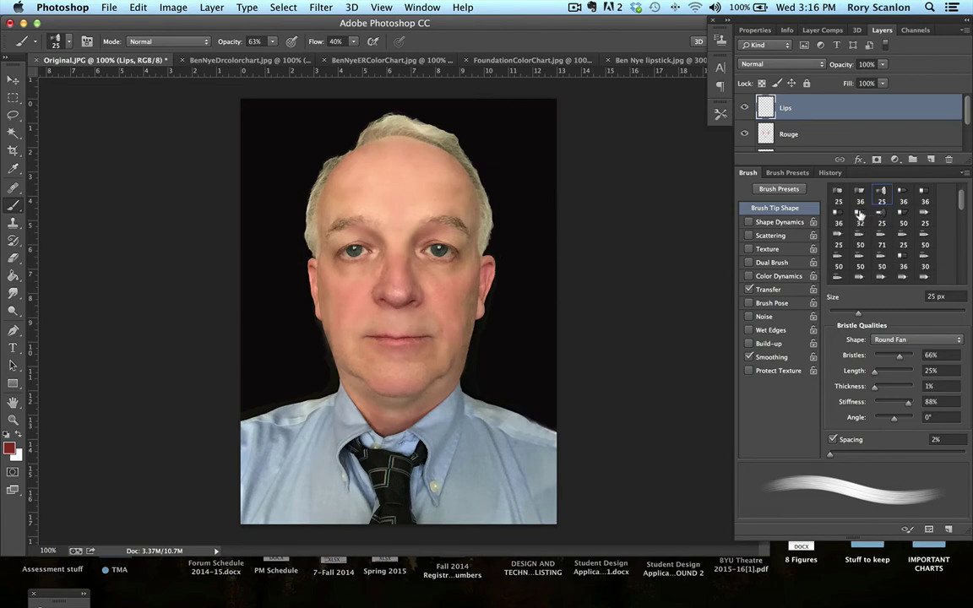
click(833, 214)
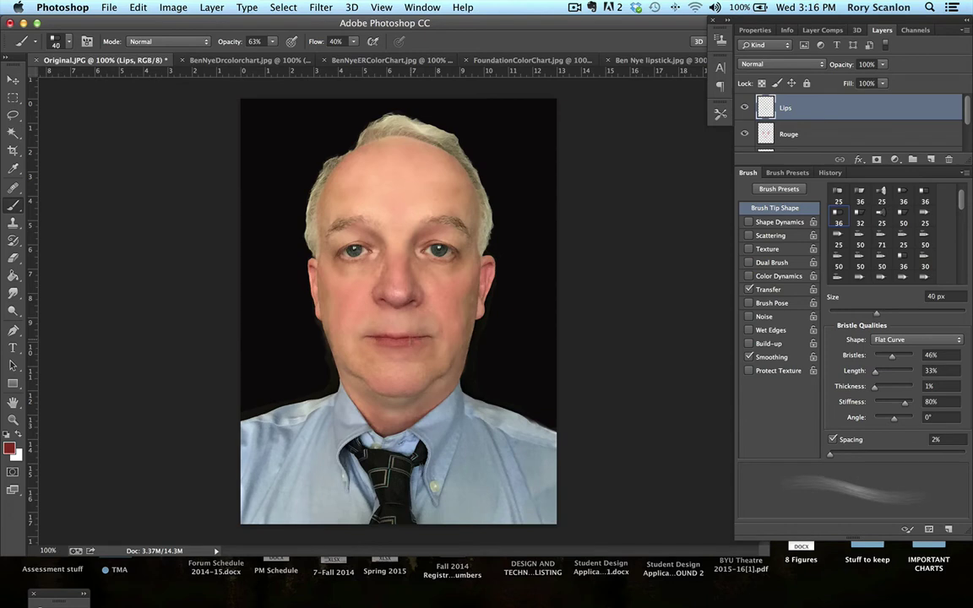
key(bracketleft)
key(bracketleft)
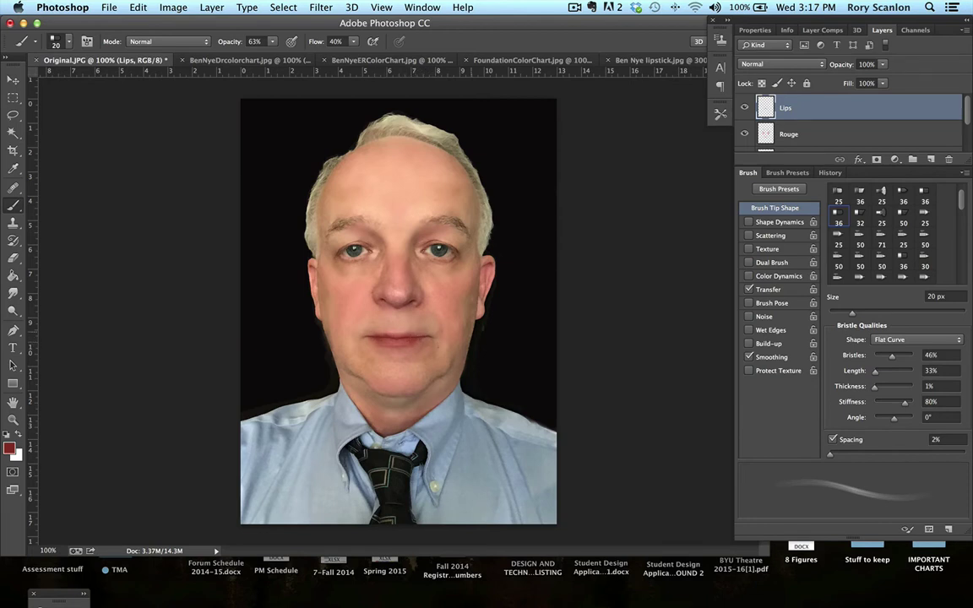
Lower the Lips layer's opacity to 58%.
click(882, 64)
drag(883, 80, 861, 81)
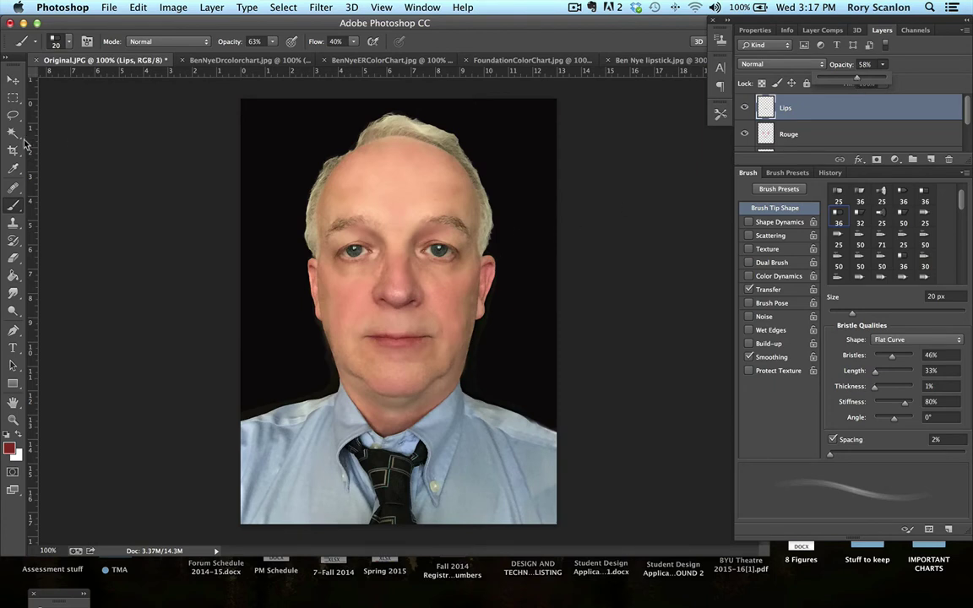
click(15, 209)
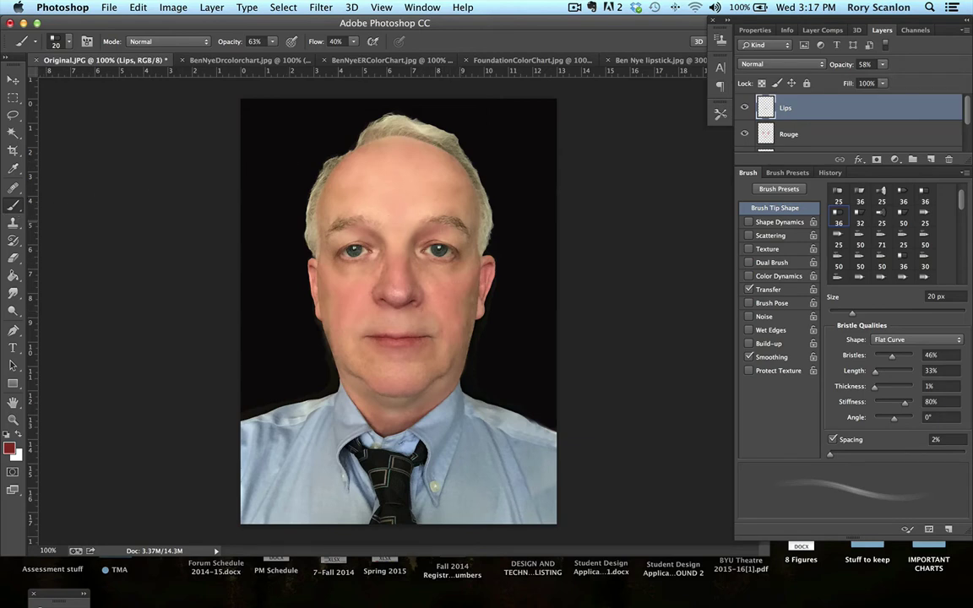
Sample a dark brown from BenNyeERColorChart.jpg as the foreground color, and return to Original.JPG with the Brush tool.
click(477, 60)
click(380, 60)
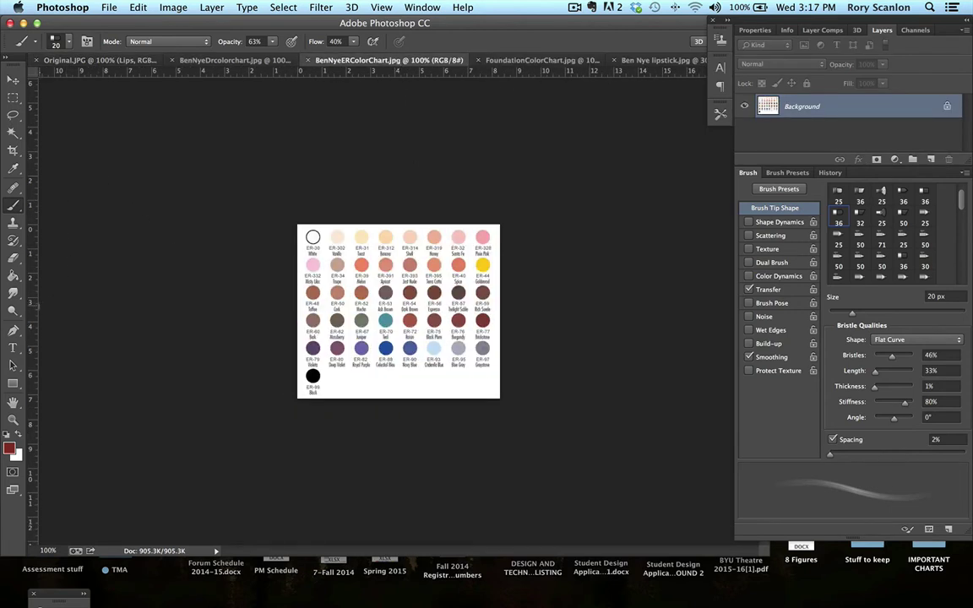
click(13, 168)
click(409, 291)
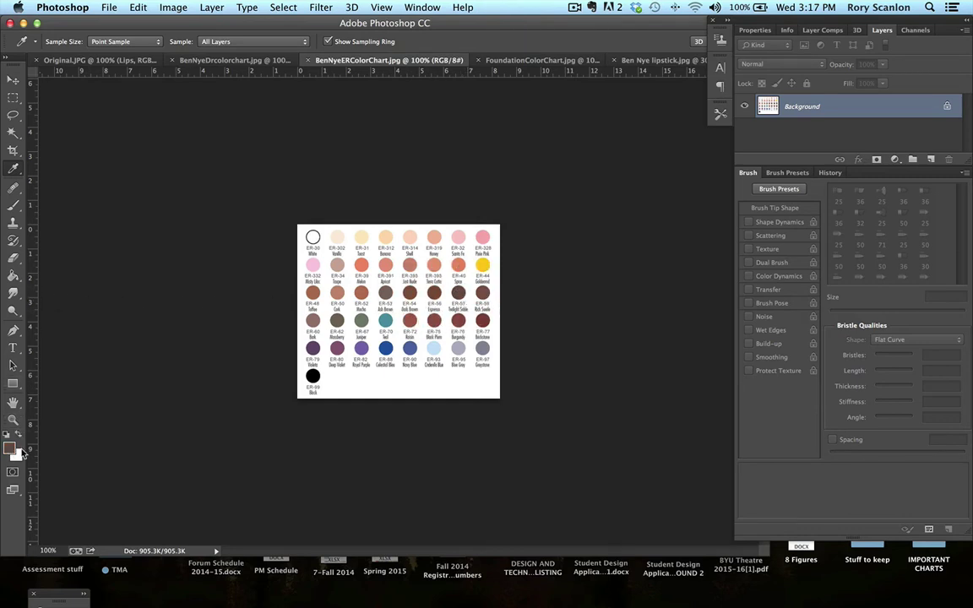
click(77, 61)
click(13, 205)
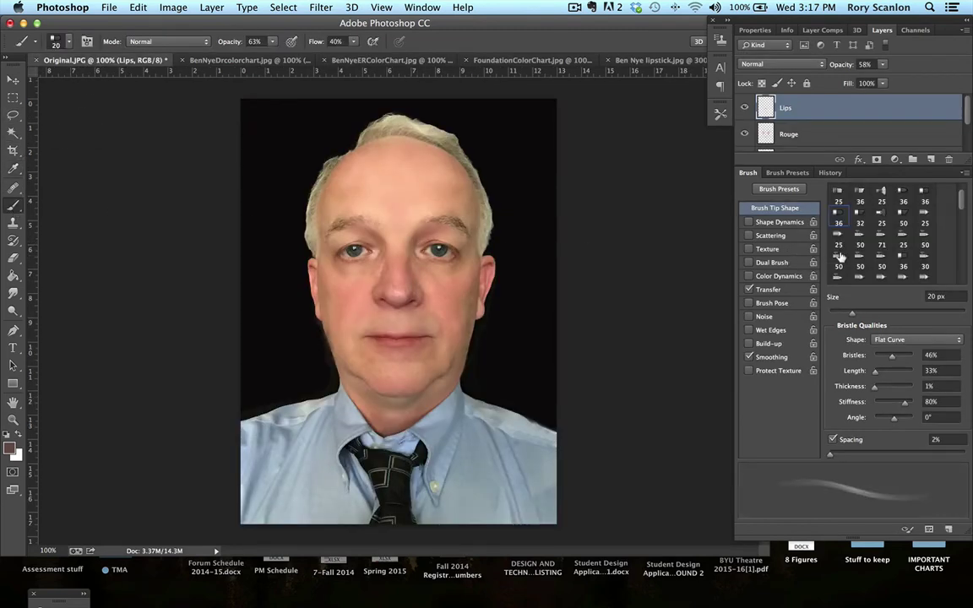
Compare the hard-edged brush tips and choose the 20 px Erodible Point brush.
scroll(856, 253, down, 1)
click(857, 276)
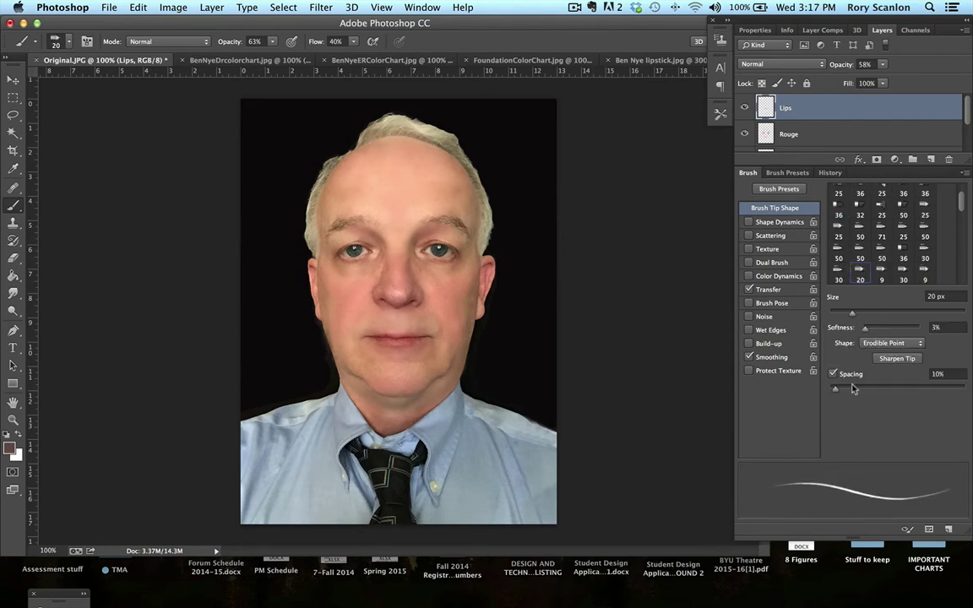
click(875, 243)
click(878, 241)
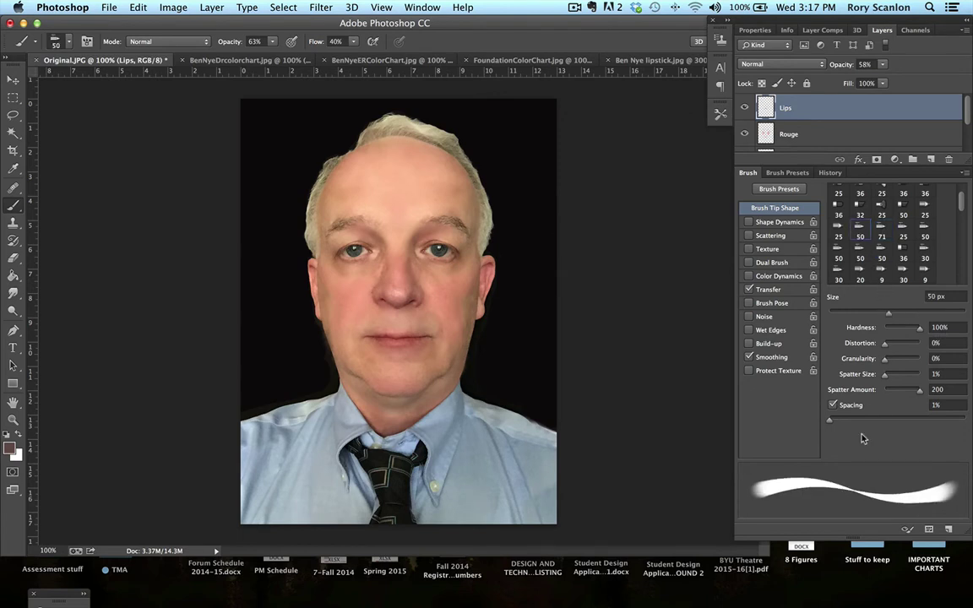
click(859, 229)
click(859, 269)
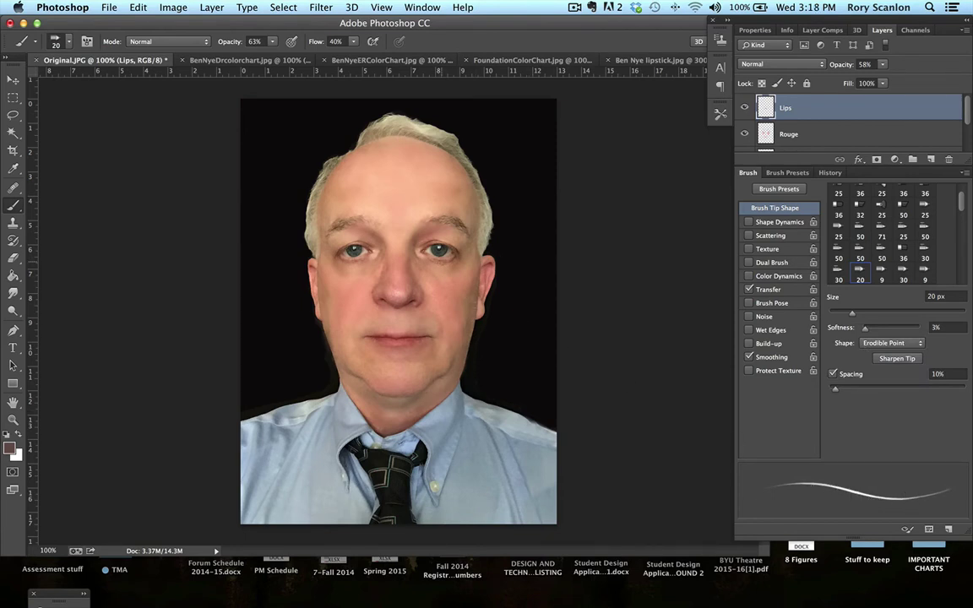
Create a new layer named Eye lines above the Lips layer.
click(962, 31)
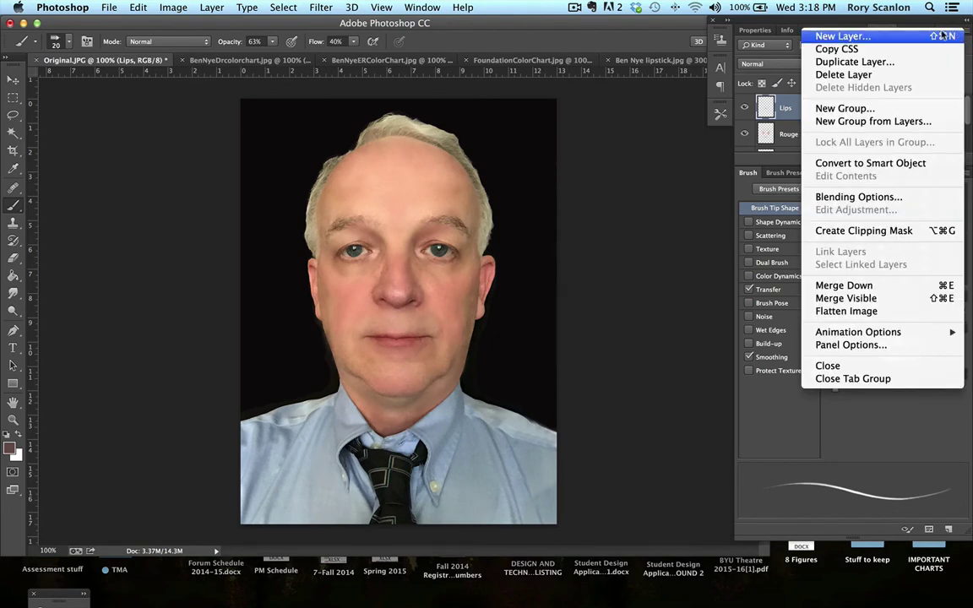
click(943, 35)
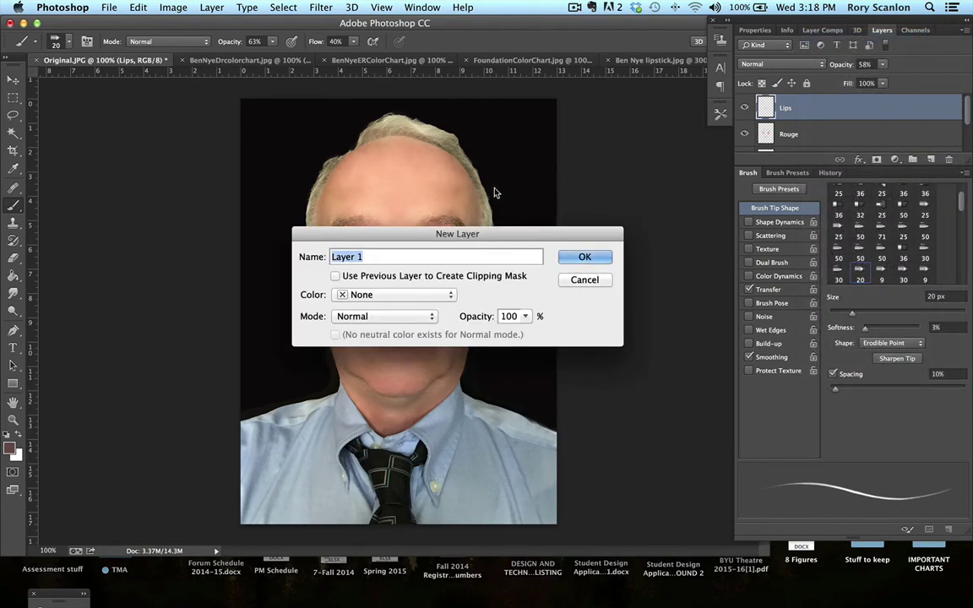
text(Eye lines)
key(Return)
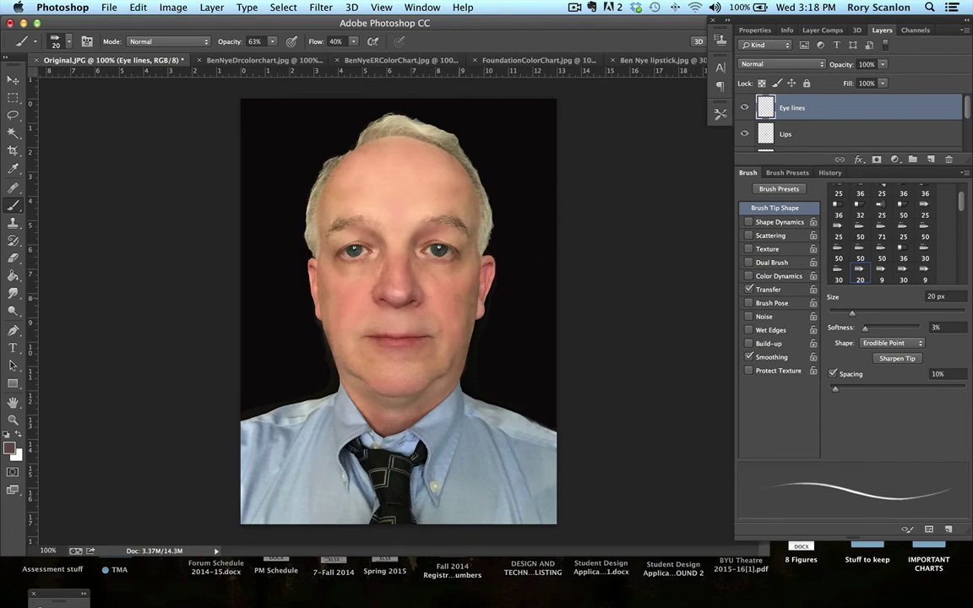
Line the eyes on the Eye lines layer with the brush reduced to 10 px, and lower the layer's opacity to 53%.
key(bracketleft)
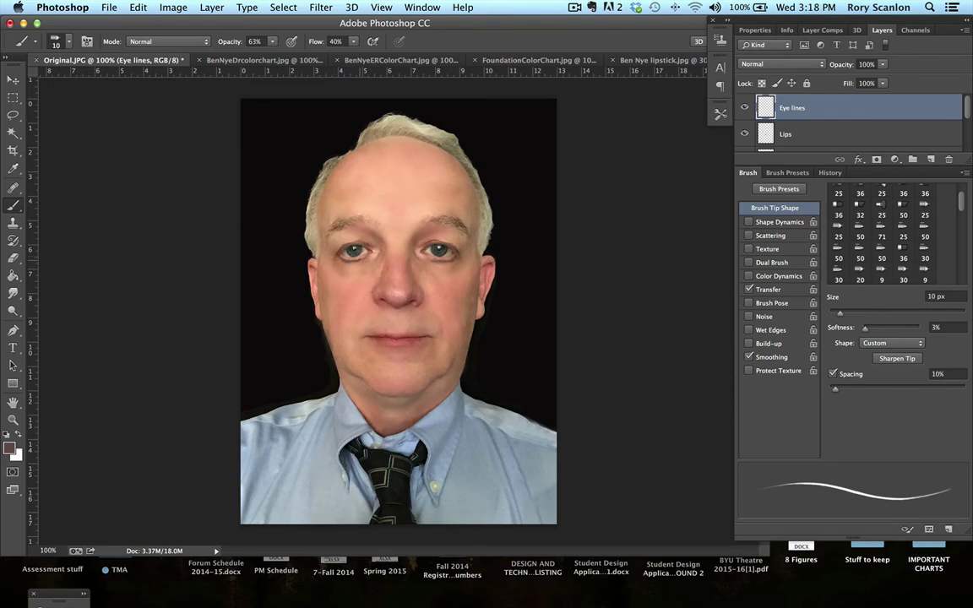
click(883, 65)
drag(884, 82, 855, 81)
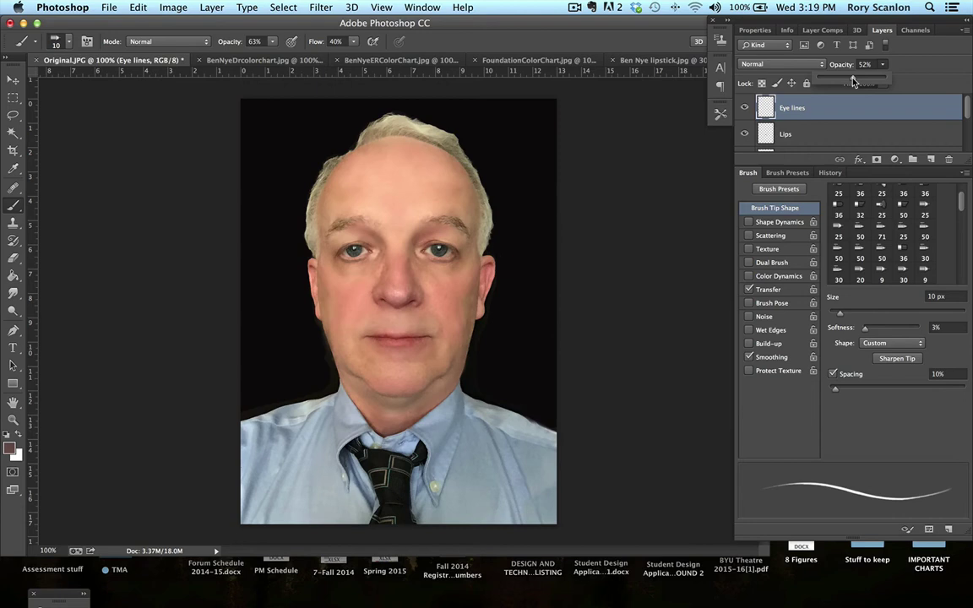
drag(853, 82, 865, 79)
click(900, 78)
Create a new layer named Lip line above the Eye lines layer.
click(964, 29)
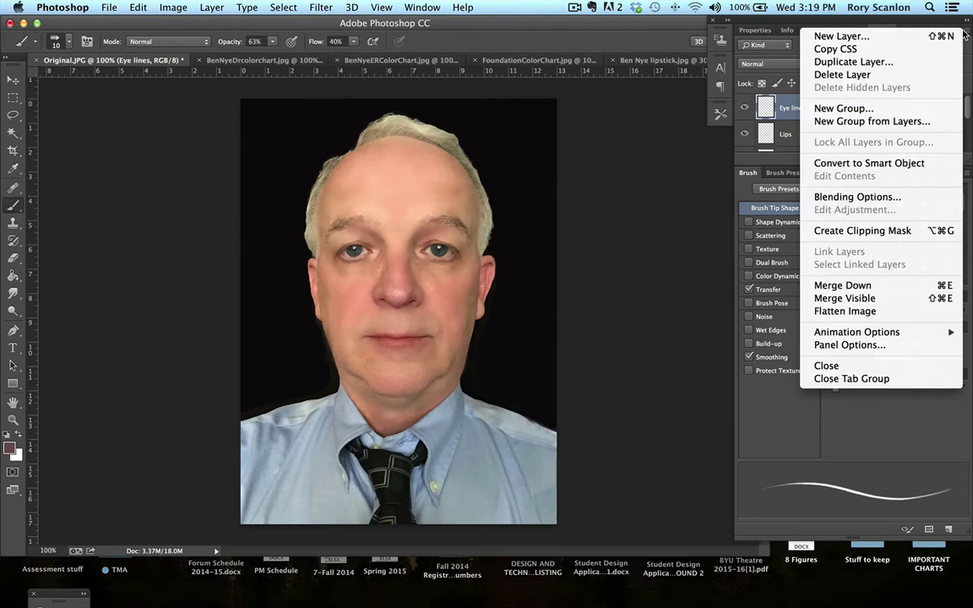
click(844, 36)
text(Li)
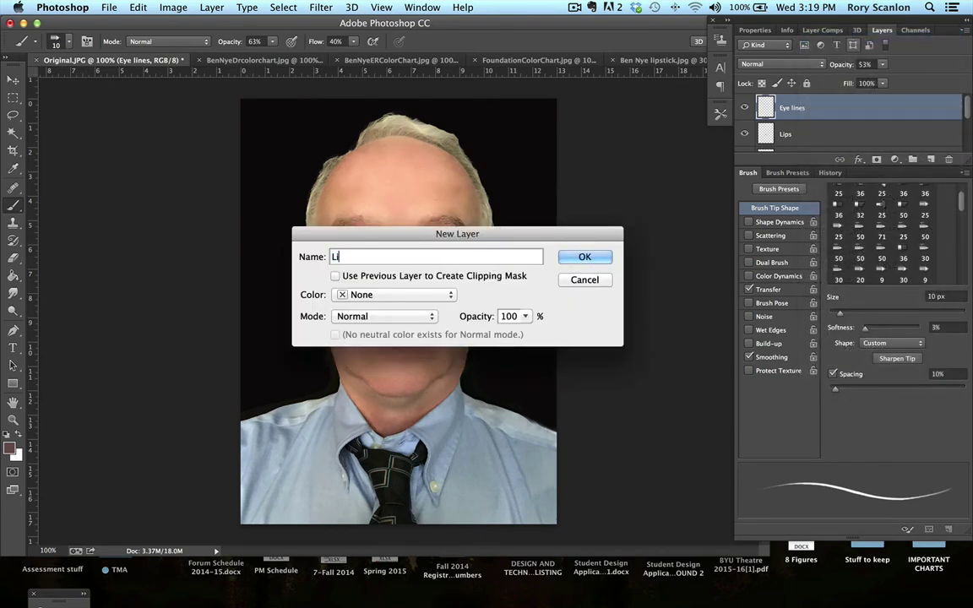
text(p line)
key(Return)
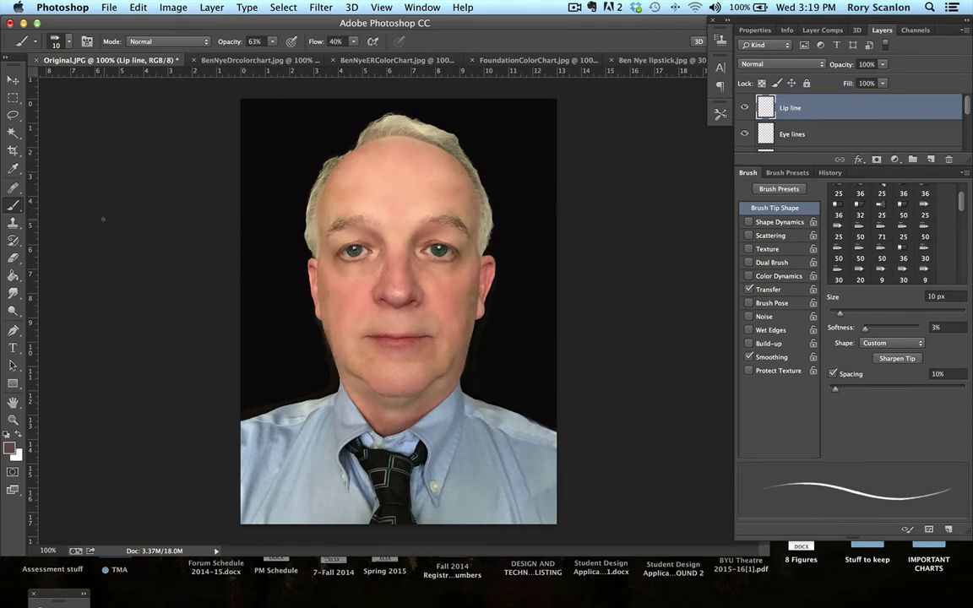
Sample a red-brown shade from BenNyeERColorChart.jpg for the Lip line layer in Original.JPG, and enable Build-up for the brush.
click(338, 60)
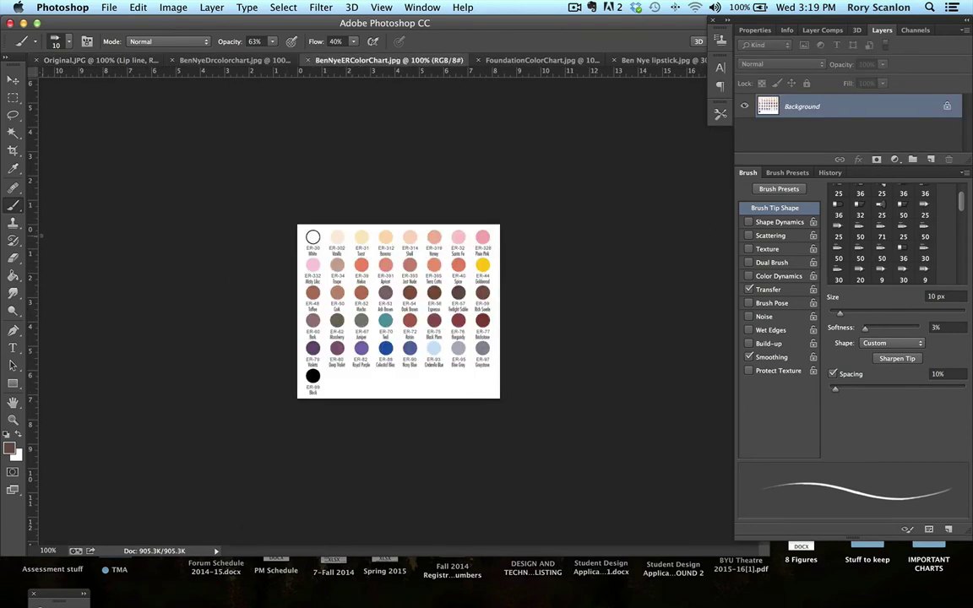
click(14, 168)
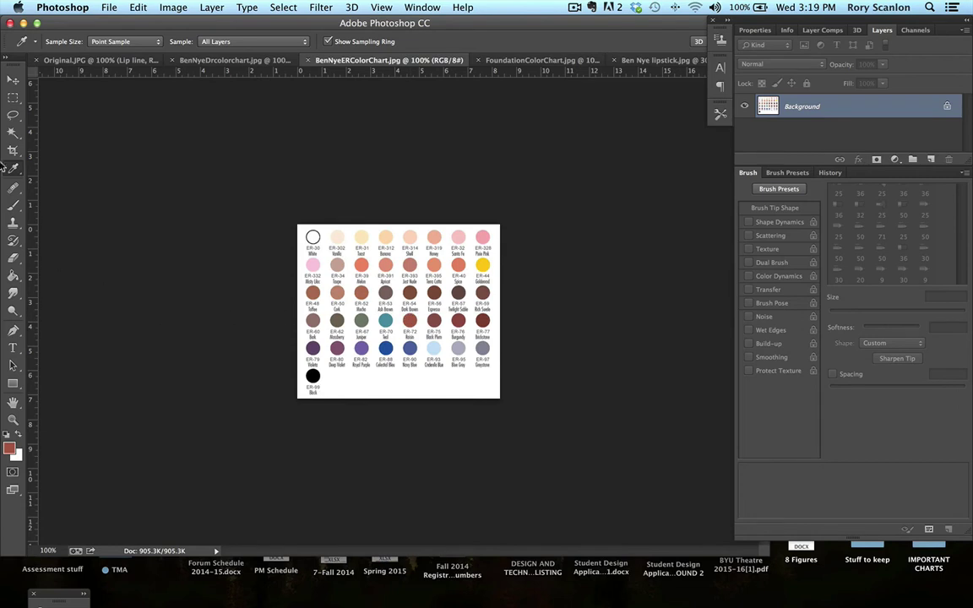
click(63, 61)
click(13, 202)
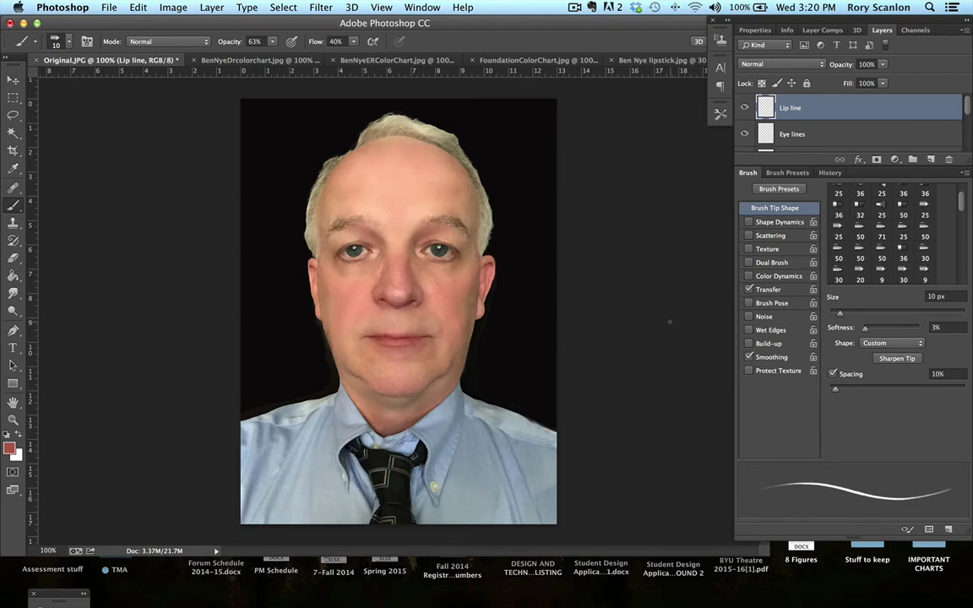
click(749, 344)
Lower the Rouge layer's opacity to 31%.
scroll(967, 112, down, 1)
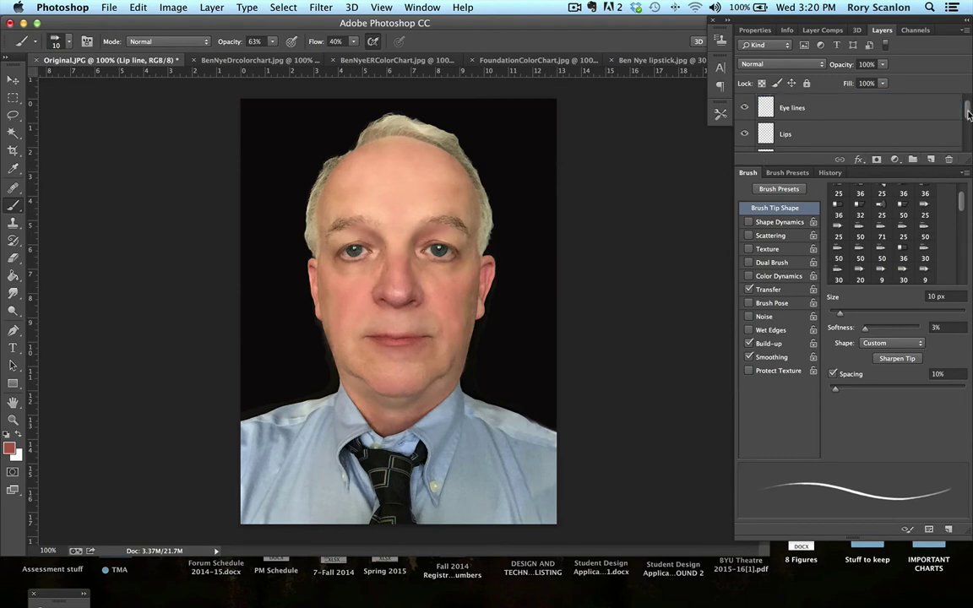
drag(968, 113, 968, 130)
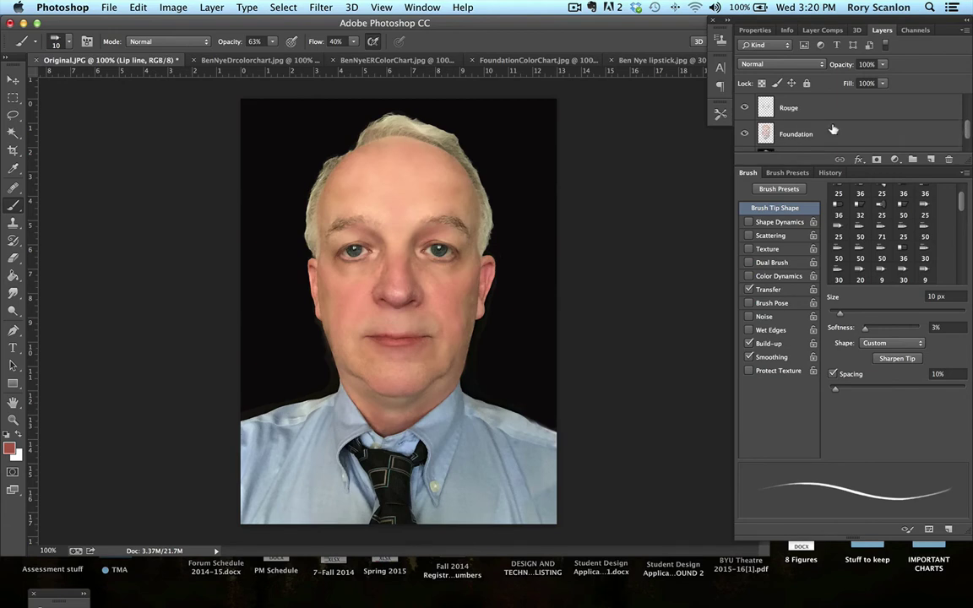
click(796, 109)
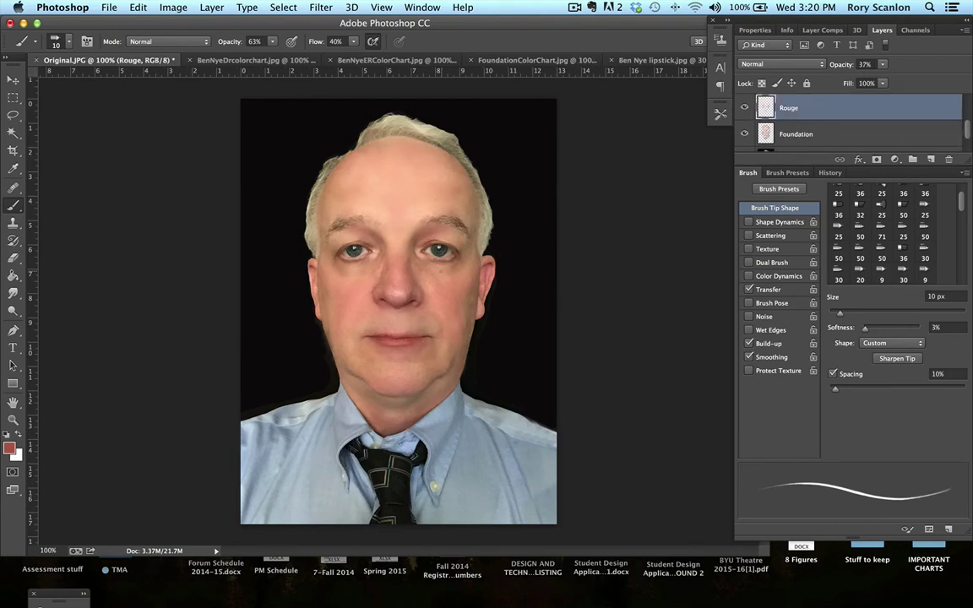
click(882, 65)
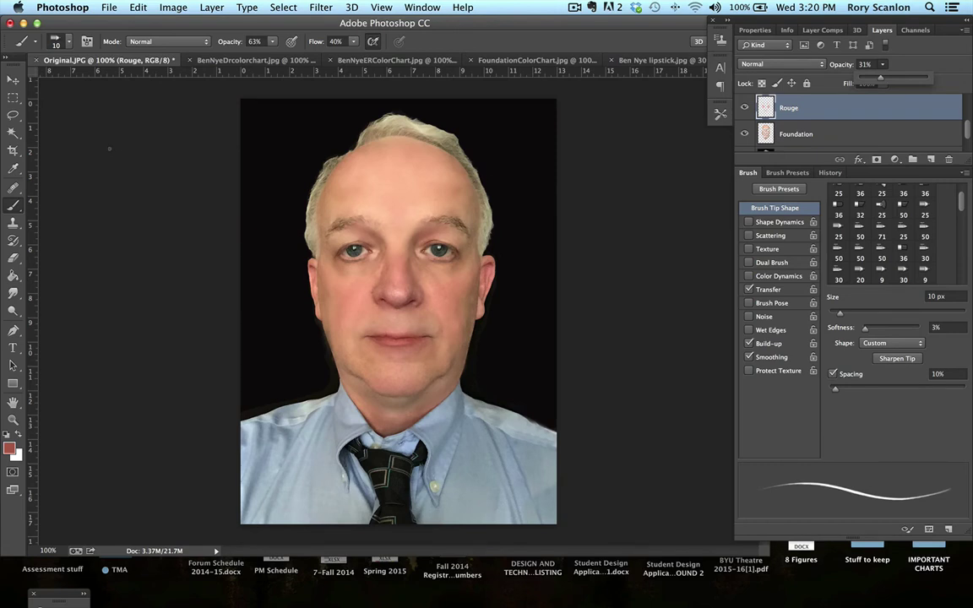
Choose the 25 px Erodible Round brush and create a new layer named Eyebrows directly above the Rouge layer.
click(835, 225)
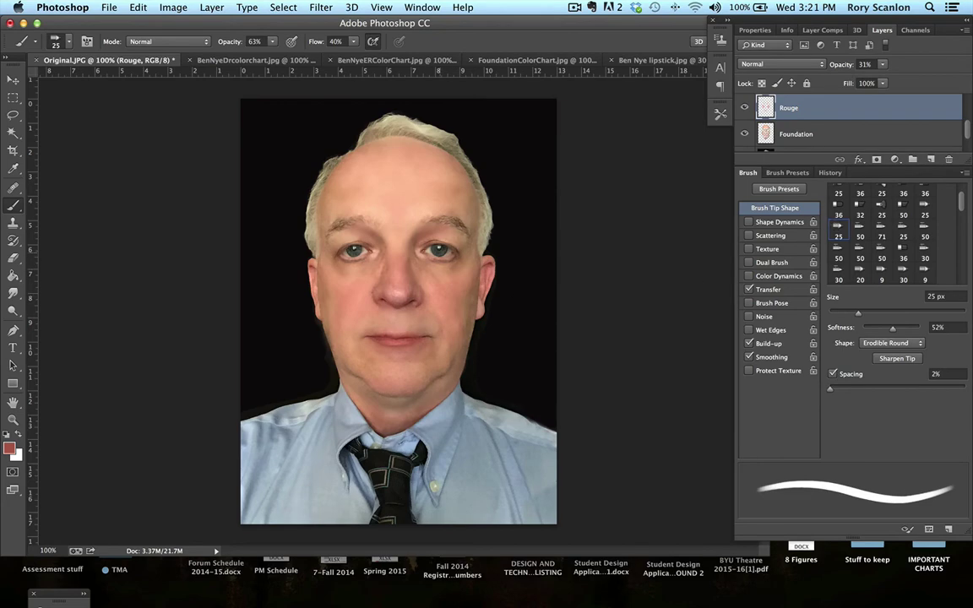
scroll(852, 123, up, 2)
click(962, 30)
click(850, 35)
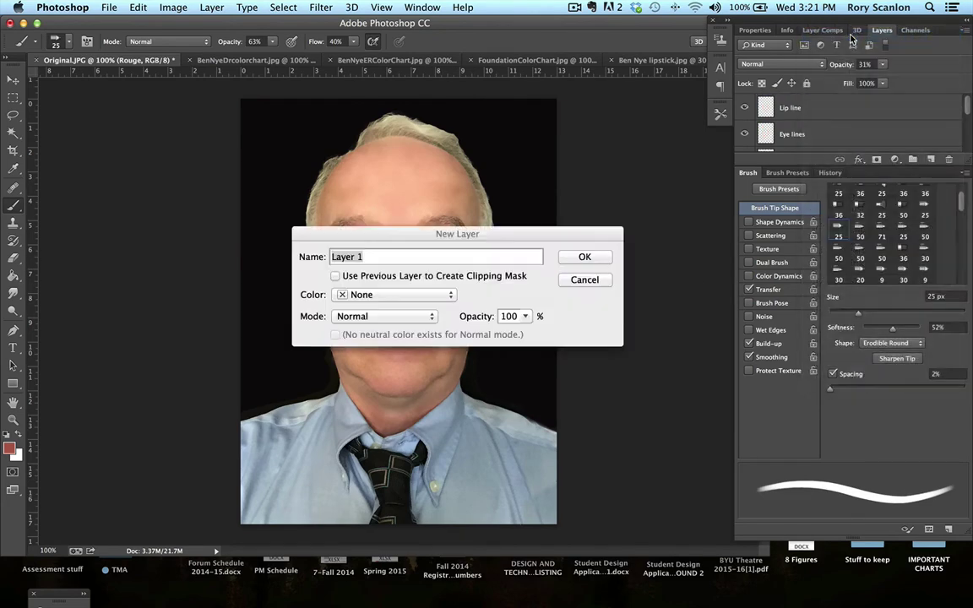
text(Eyebo)
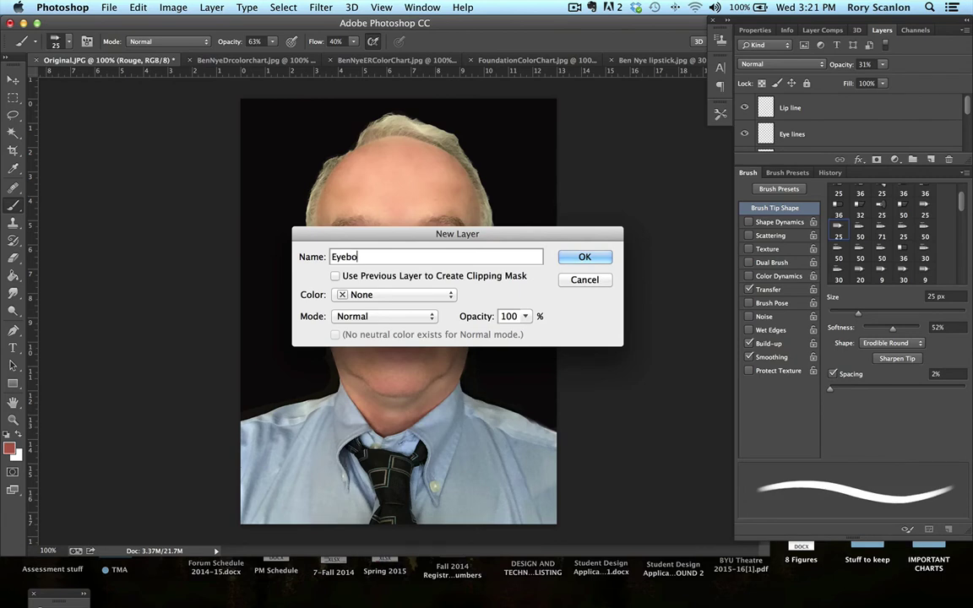
key(BackSpace)
text(rows)
click(584, 257)
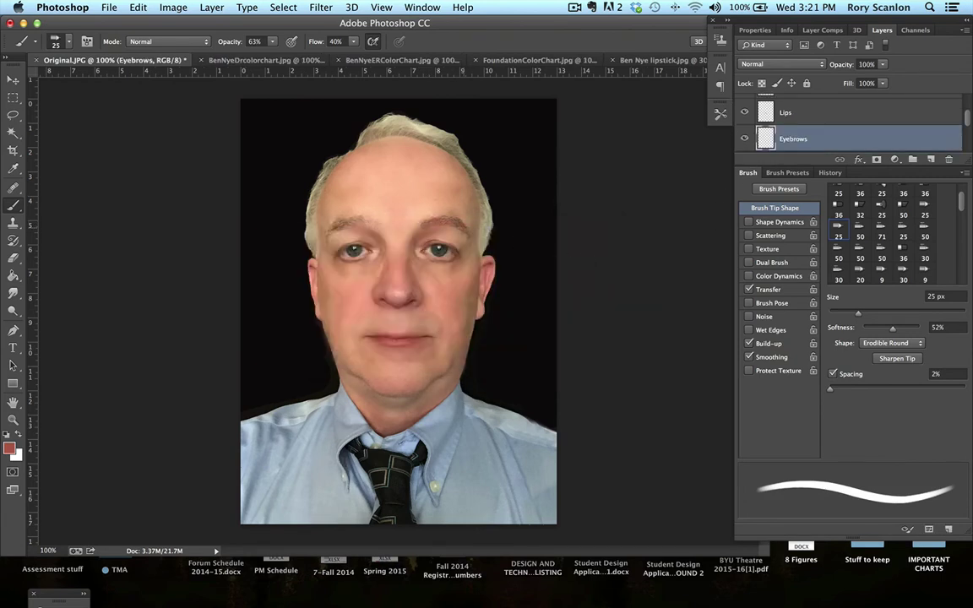
Undo a trial eyebrow stroke, and sample a dark brown from BenNyeERColorChart.jpg as the foreground color for painting in Original.JPG.
drag(422, 225, 462, 228)
key(super+z)
click(259, 61)
key(i)
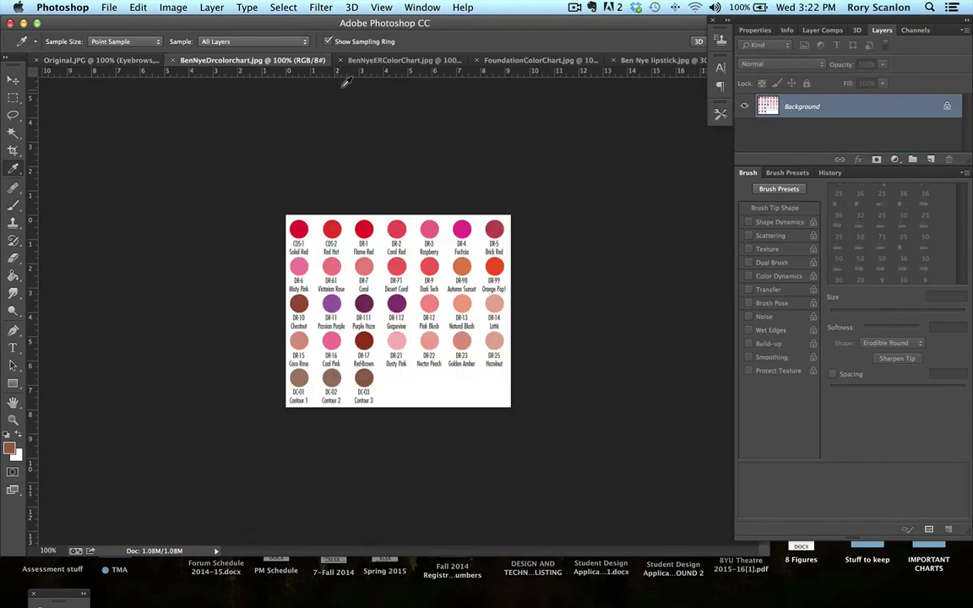
click(355, 60)
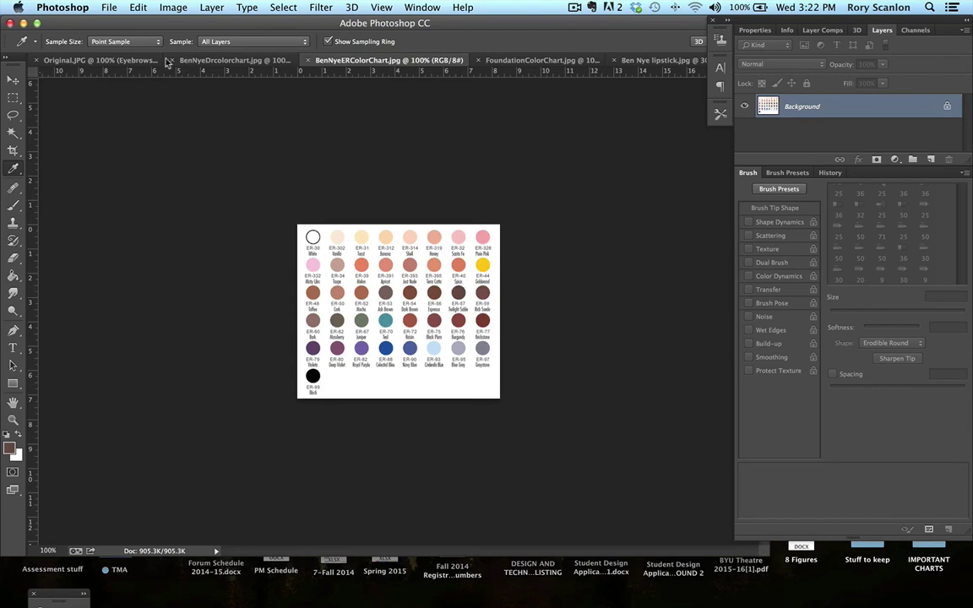
click(12, 204)
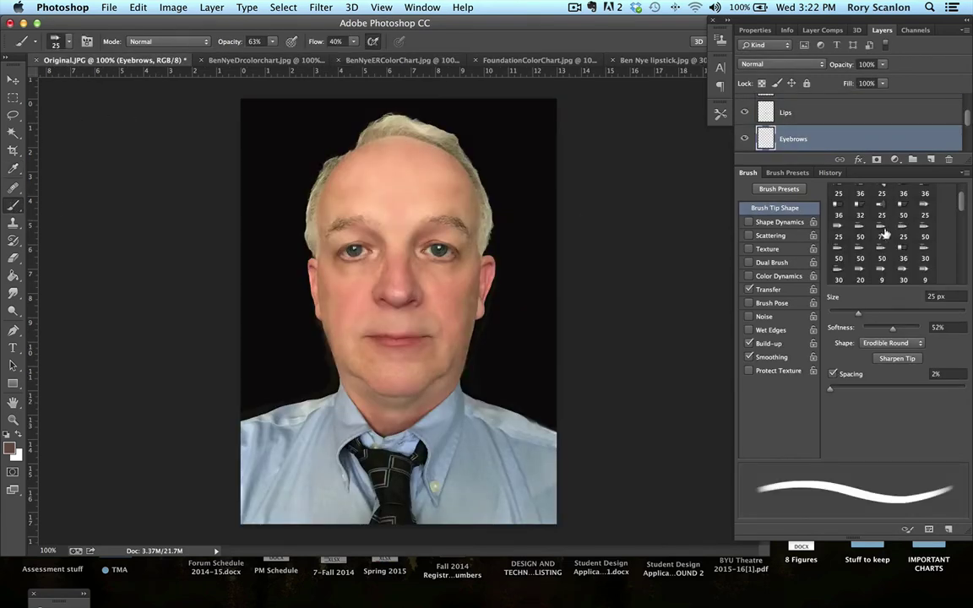
Set the brush to 8 px with 71% spacing, and draw a test line across the face on the Eyebrows layer.
drag(857, 314, 837, 313)
drag(829, 389, 934, 388)
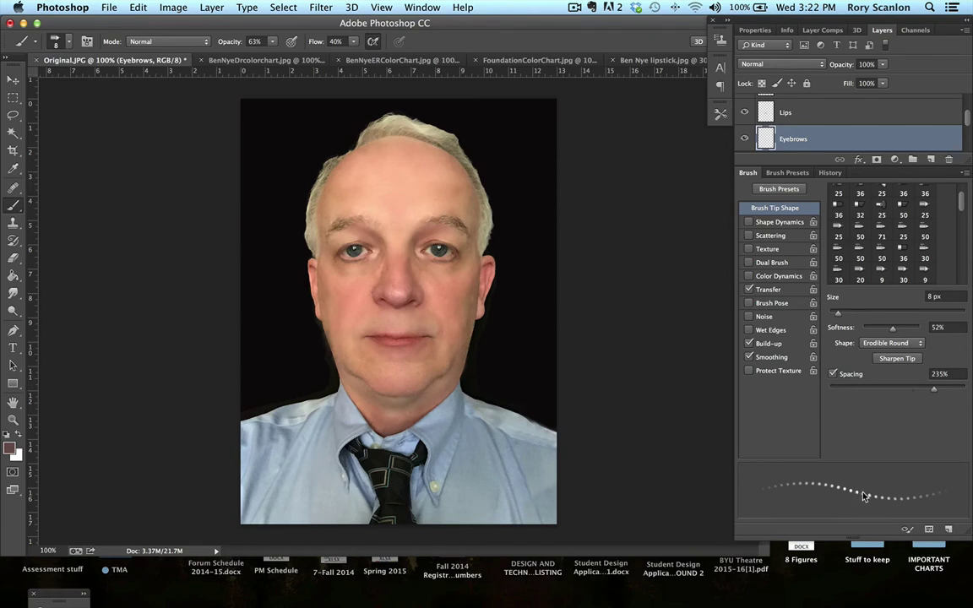
mouse_move(933, 392)
mouse_down()
mouse_move(861, 391)
mouse_move(924, 392)
mouse_up()
key(ctrl+z)
drag(922, 390, 877, 389)
drag(362, 197, 403, 240)
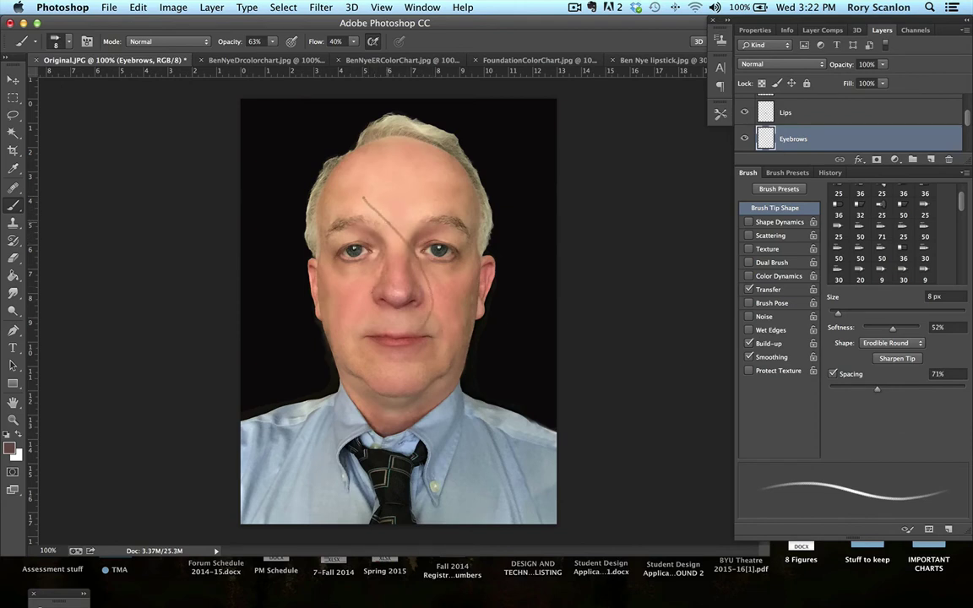
Undo the test lines, set the brush to 5 px with 26% softness and 1% spacing, and paint fine hair strokes over both eyebrows.
key(super+z)
drag(877, 390, 829, 388)
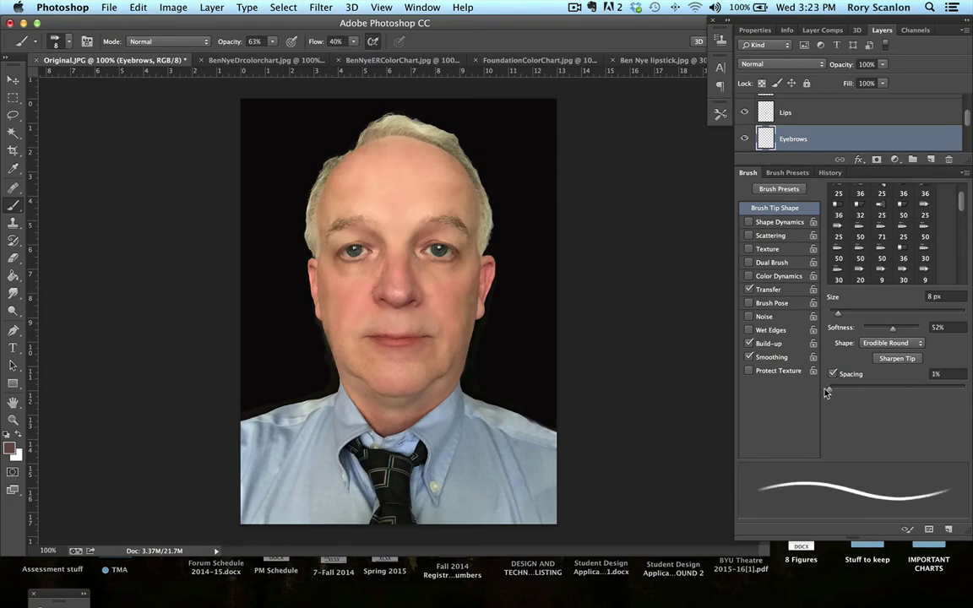
mouse_move(368, 200)
mouse_down()
mouse_move(416, 245)
mouse_move(431, 287)
mouse_up()
key(super+z)
mouse_move(837, 316)
mouse_down()
mouse_move(894, 331)
mouse_move(877, 329)
mouse_up()
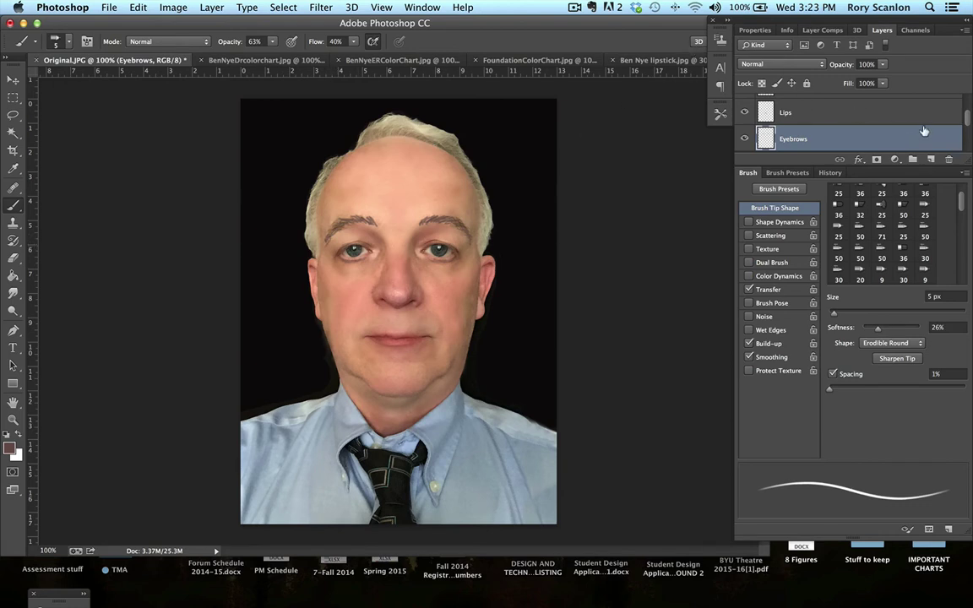
Lower the Eyebrows layer's opacity to 34%.
drag(968, 117, 966, 126)
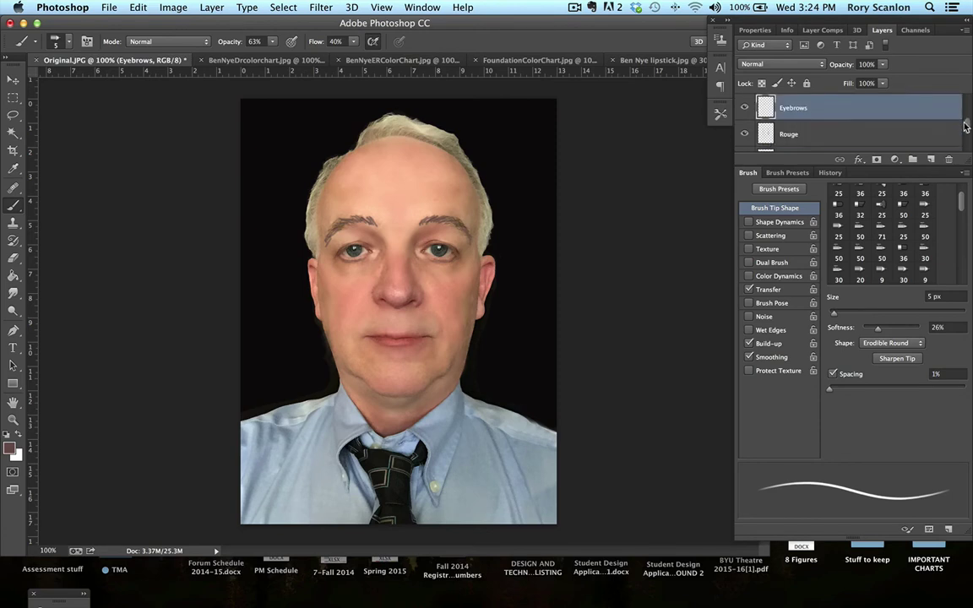
click(882, 64)
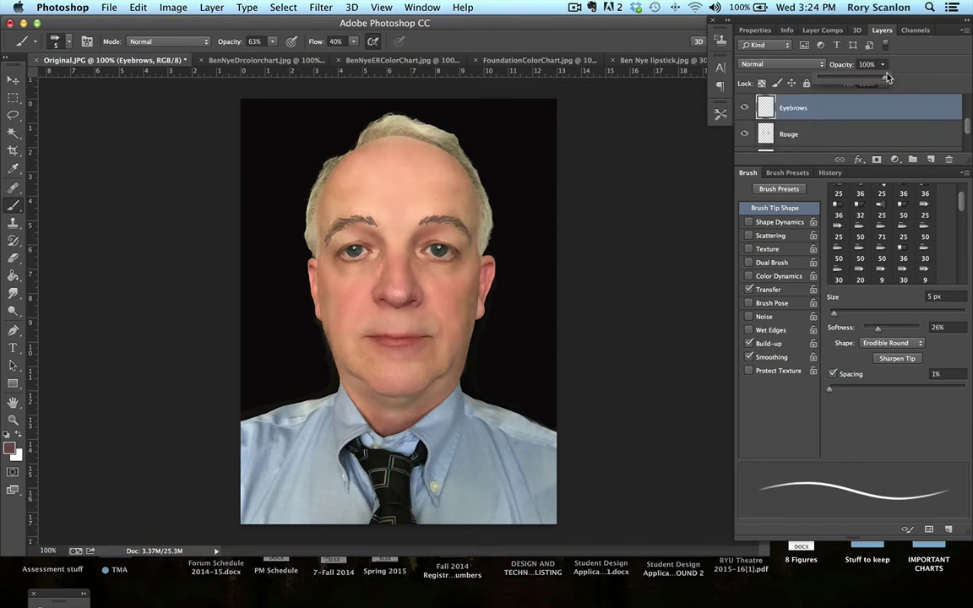
drag(875, 81, 849, 81)
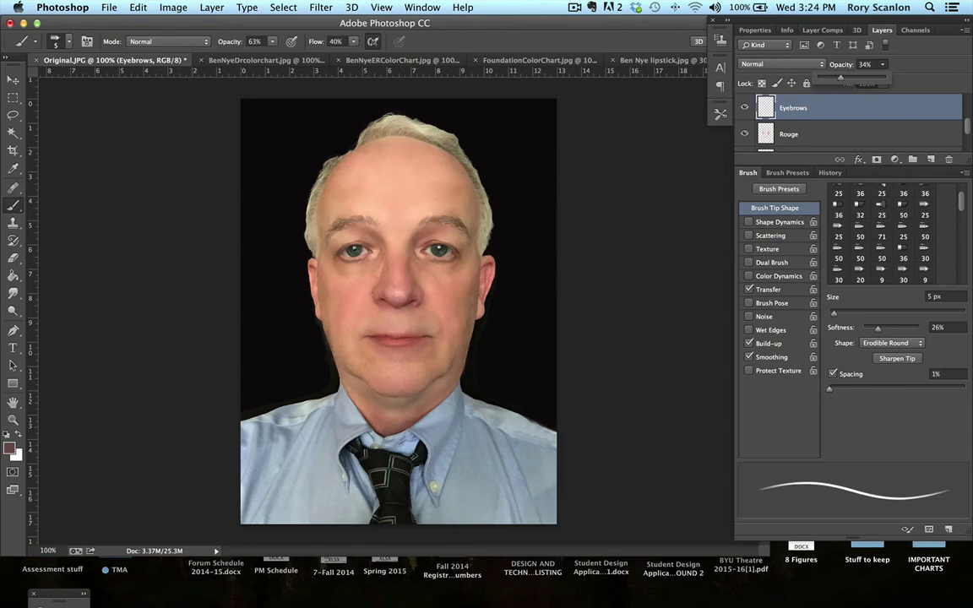
Set the foreground color to a warm gray, #837b71, with a hue of 34°.
click(10, 449)
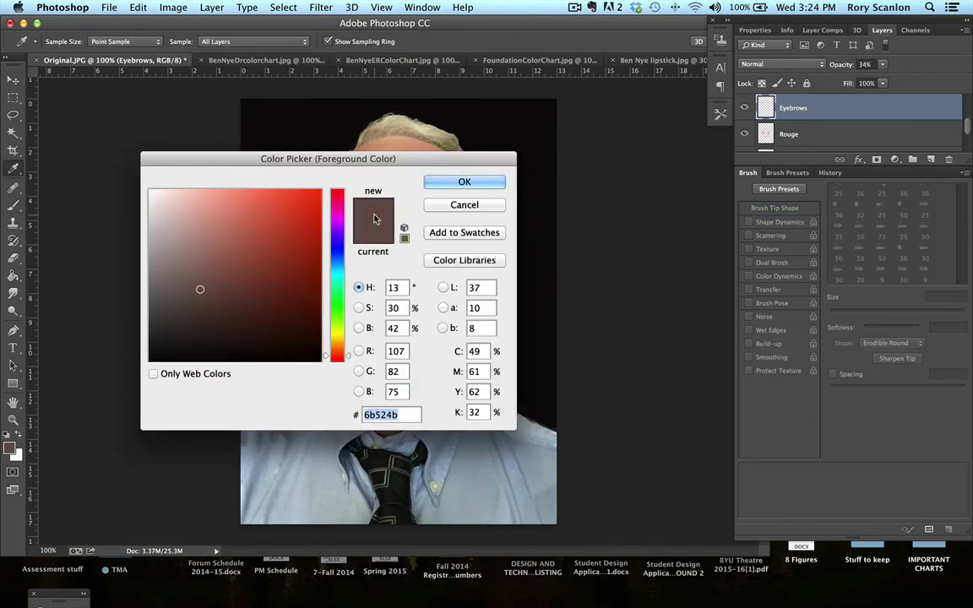
click(185, 280)
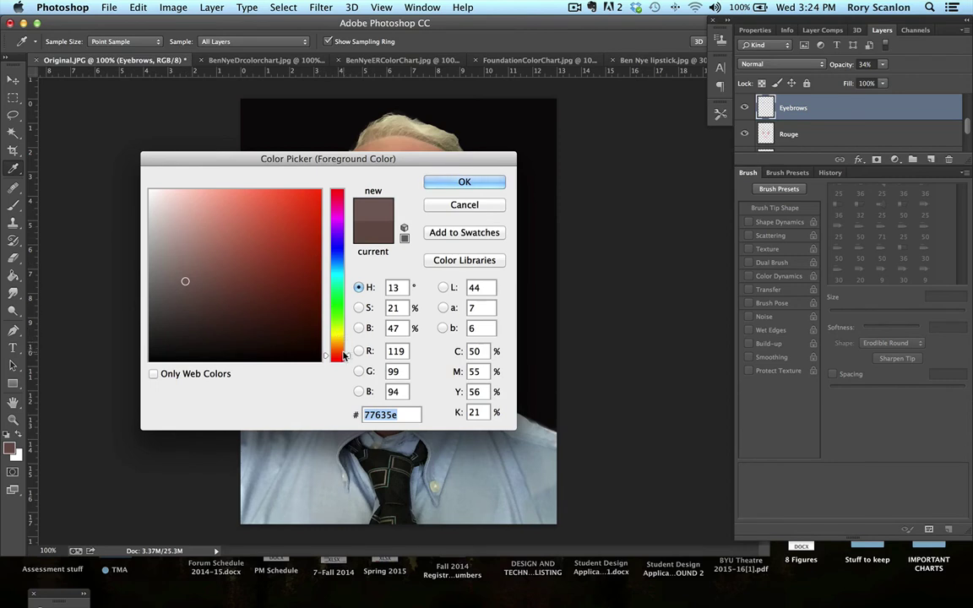
click(345, 349)
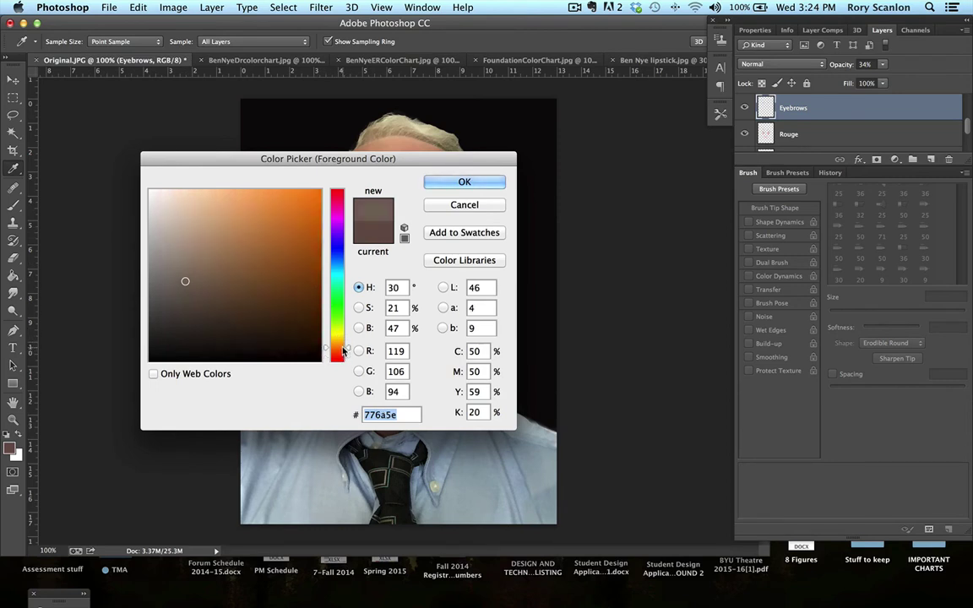
click(345, 346)
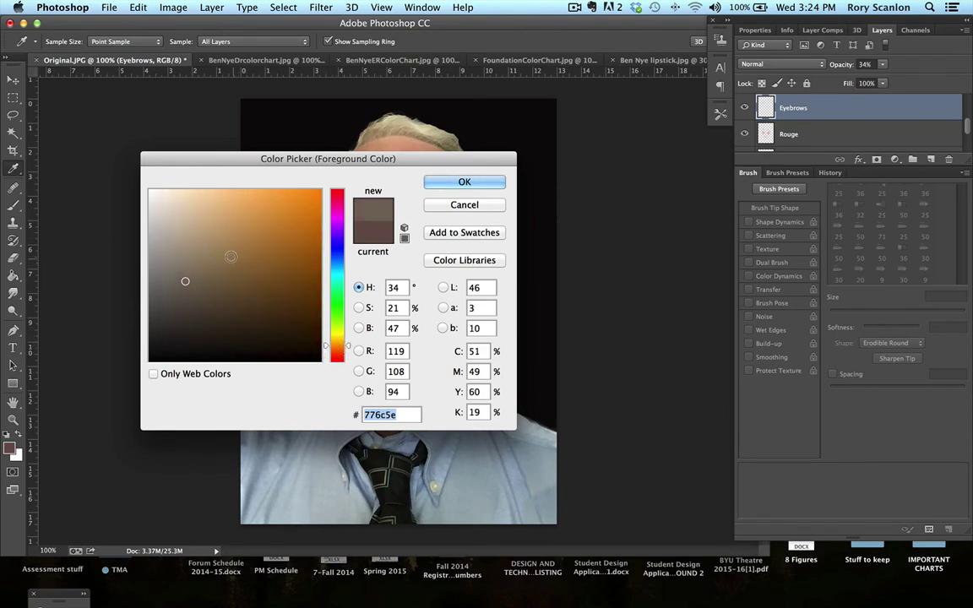
click(184, 272)
click(181, 266)
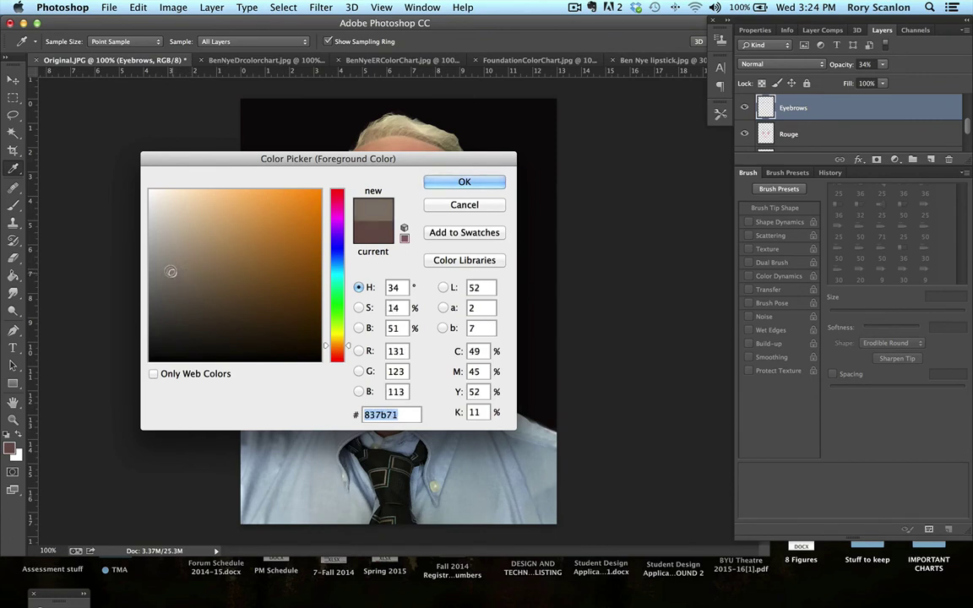
click(464, 182)
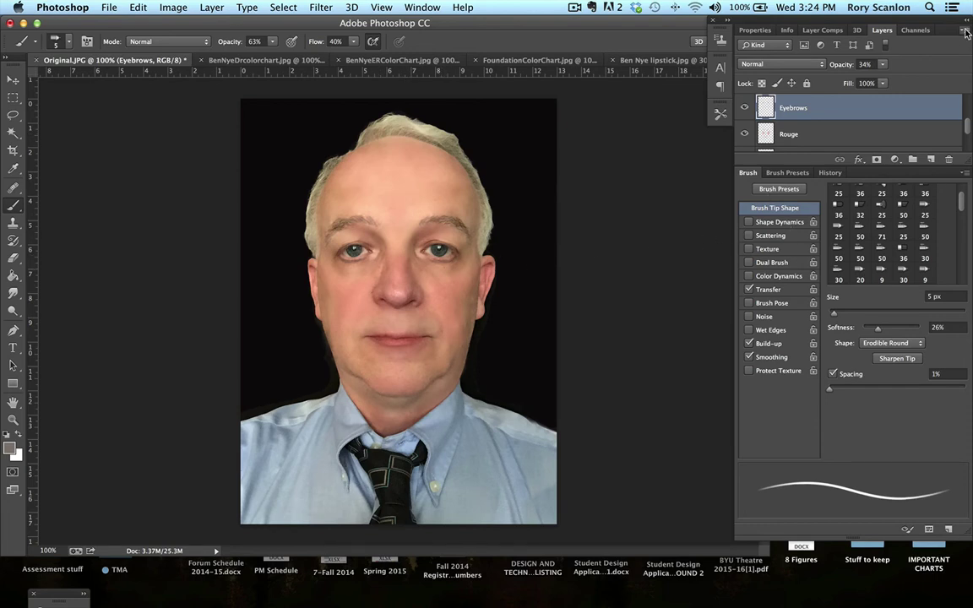
Create a new layer named Hair directly above the Lip line layer.
drag(968, 125, 968, 100)
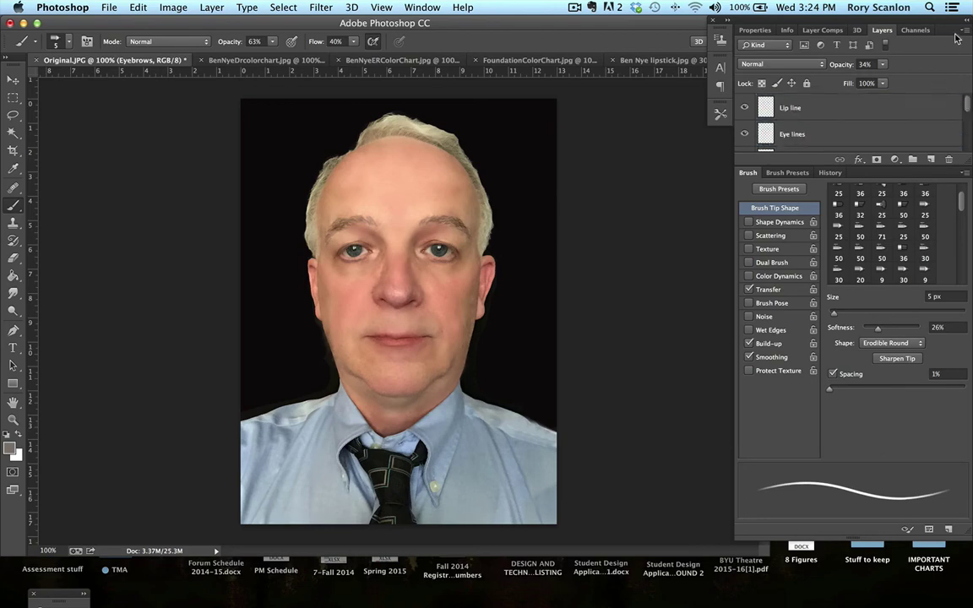
click(781, 106)
click(962, 31)
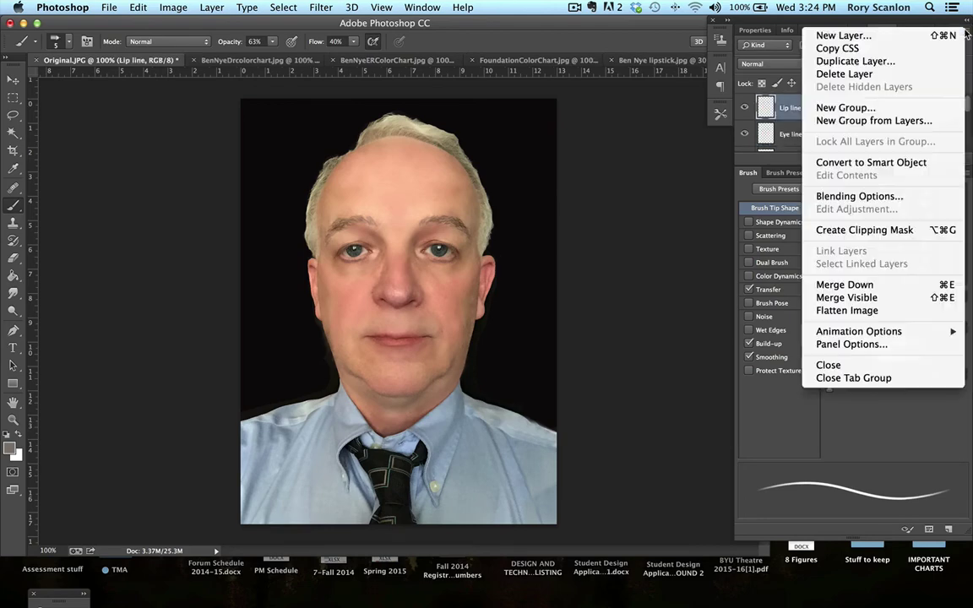
click(869, 37)
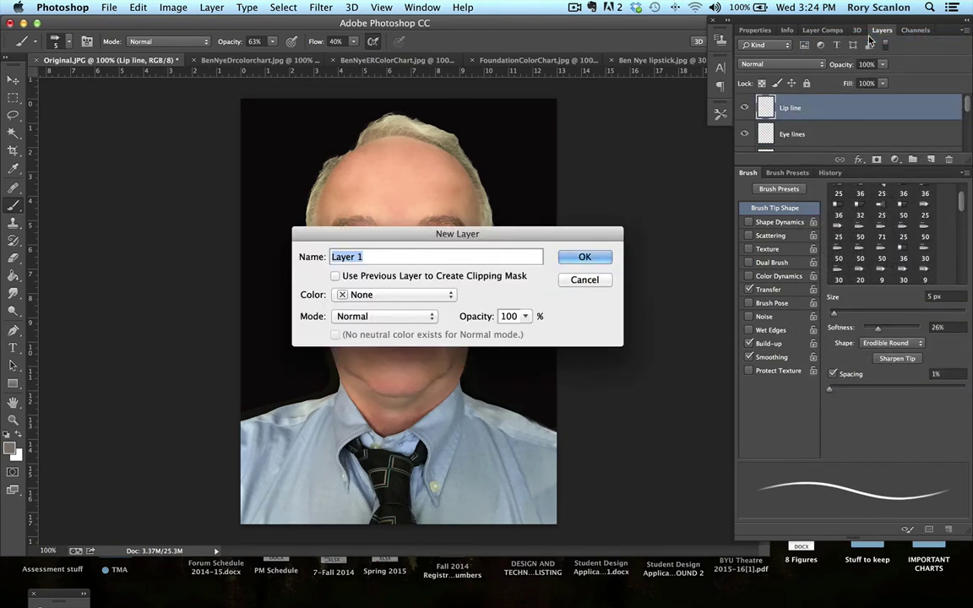
text(Hair)
click(586, 257)
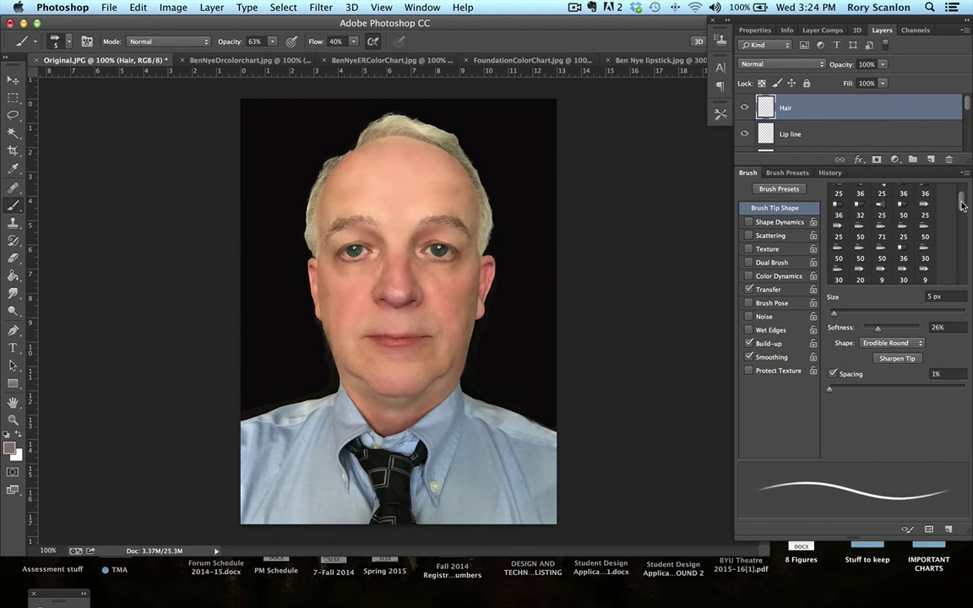
Try the 134 px grass brush with trial hair strokes on the dark background beside the head, on the Hair layer.
drag(960, 207, 960, 242)
click(860, 220)
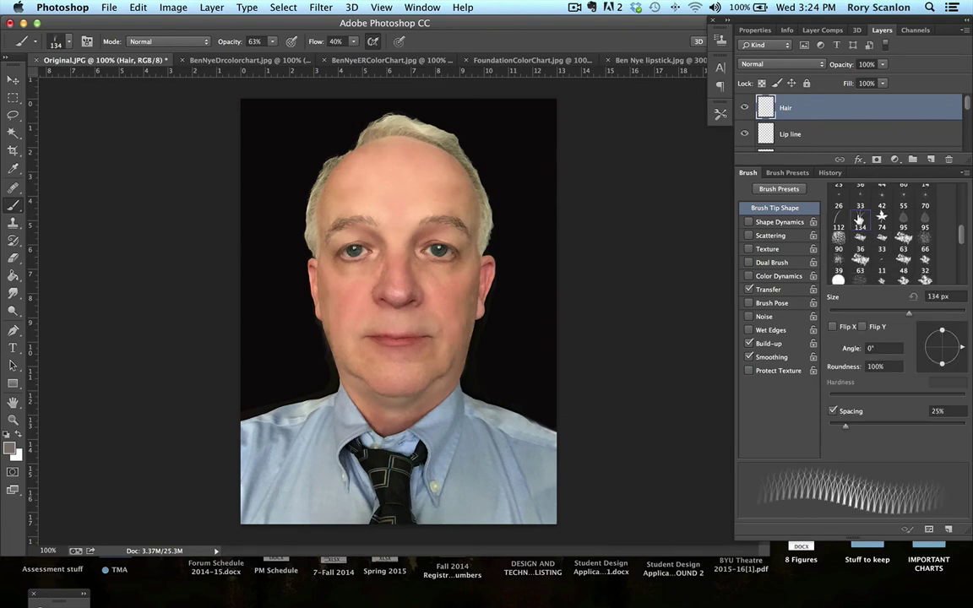
click(509, 211)
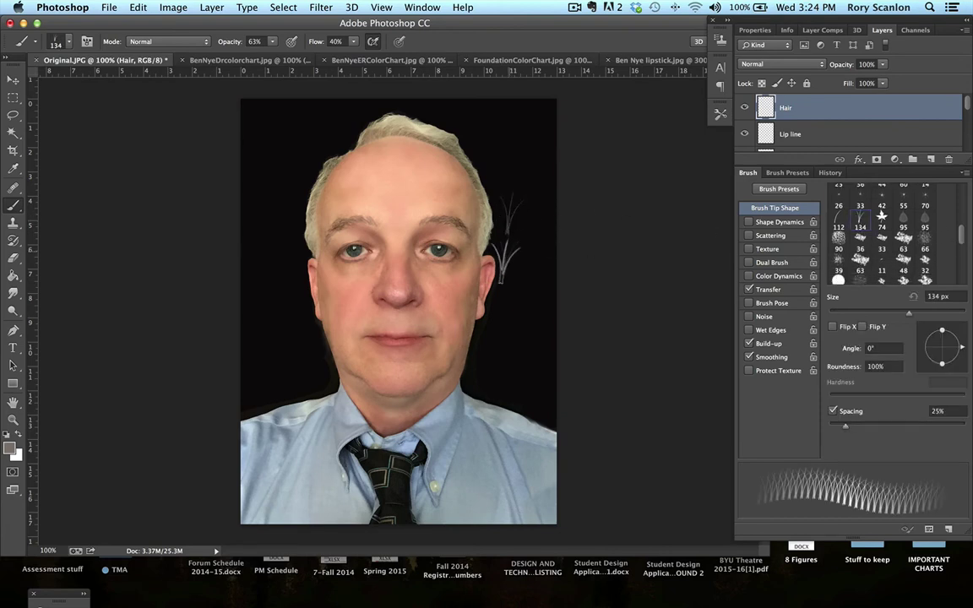
click(519, 306)
click(508, 250)
click(524, 250)
click(524, 195)
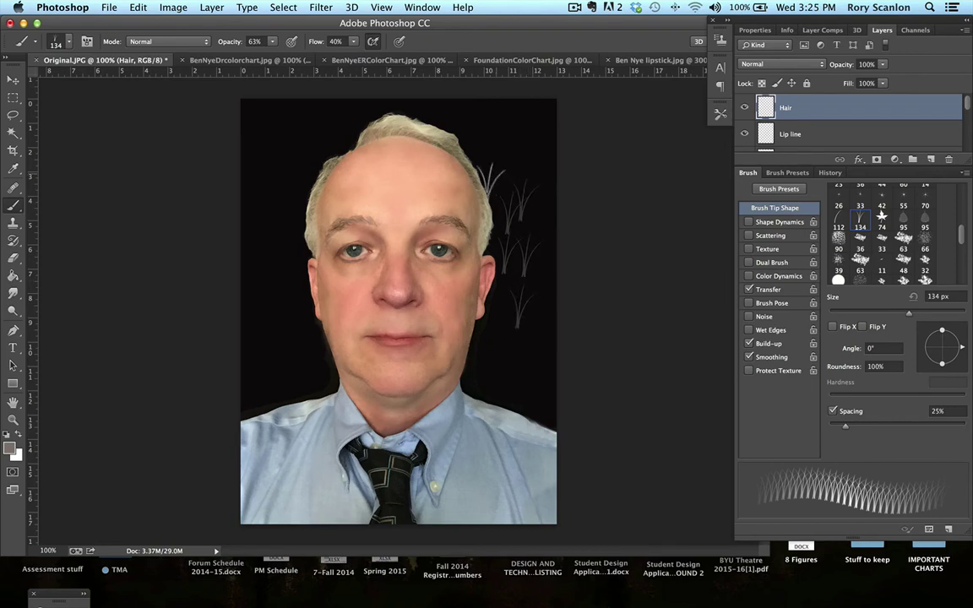
mouse_move(491, 180)
mouse_down()
mouse_move(516, 195)
mouse_move(538, 264)
mouse_up()
drag(507, 207, 528, 260)
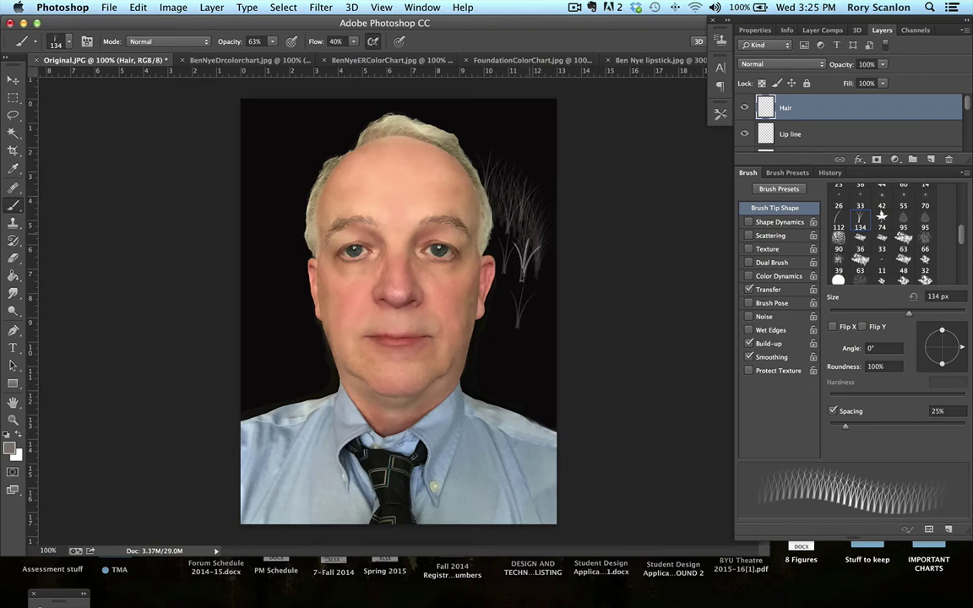
drag(473, 224, 468, 215)
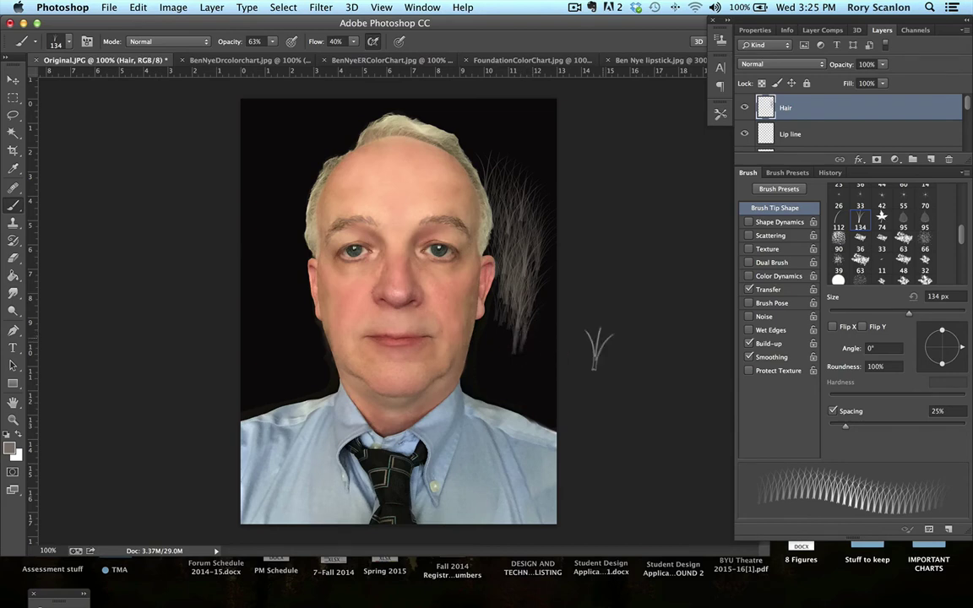
Undo all the trial grass-brush strokes on the Hair layer.
key(super+alt+z)
key(super+alt+z)
key(super+alt+z)
key(super+alt+z)
key(super+alt+z)
key(super+alt+z)
key(super+alt+z)
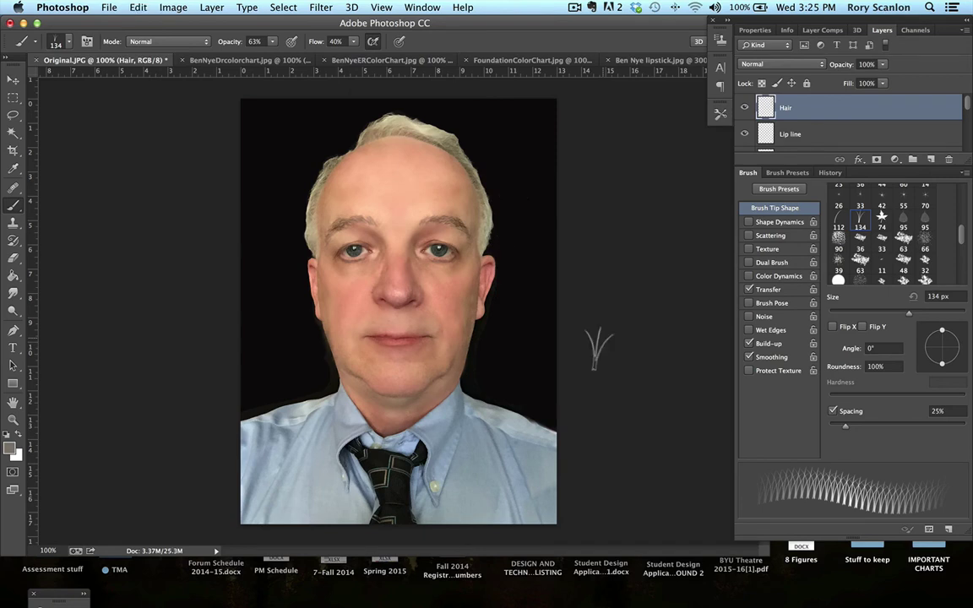
Try the 112 px curved-blade brush with a patch of strokes beside the head, and undo them.
click(834, 218)
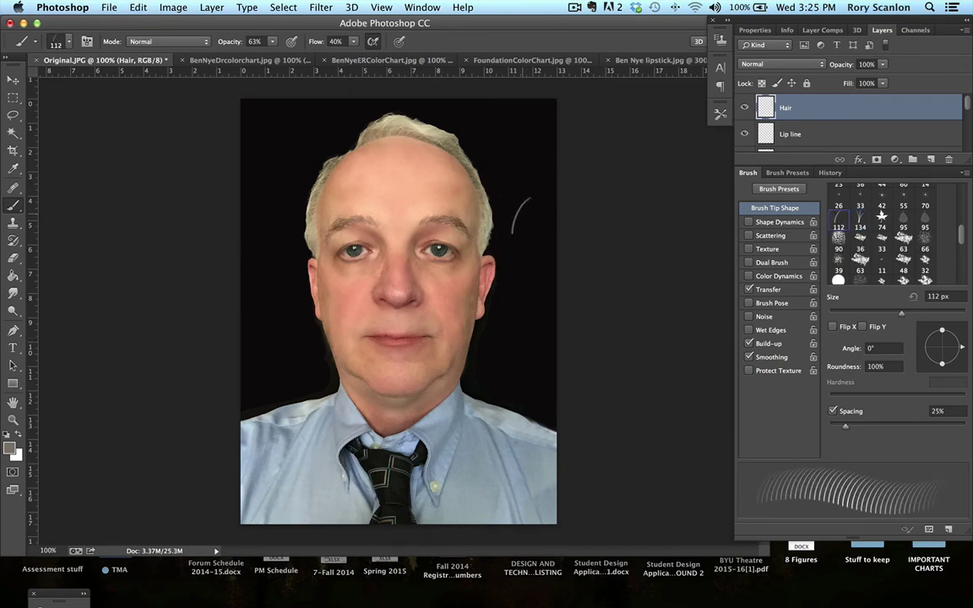
click(511, 218)
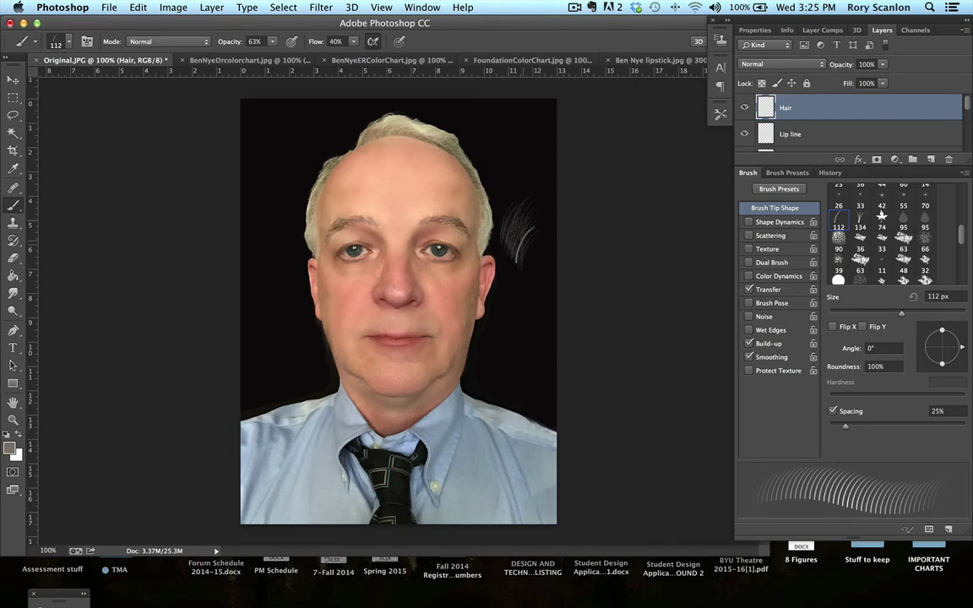
click(528, 253)
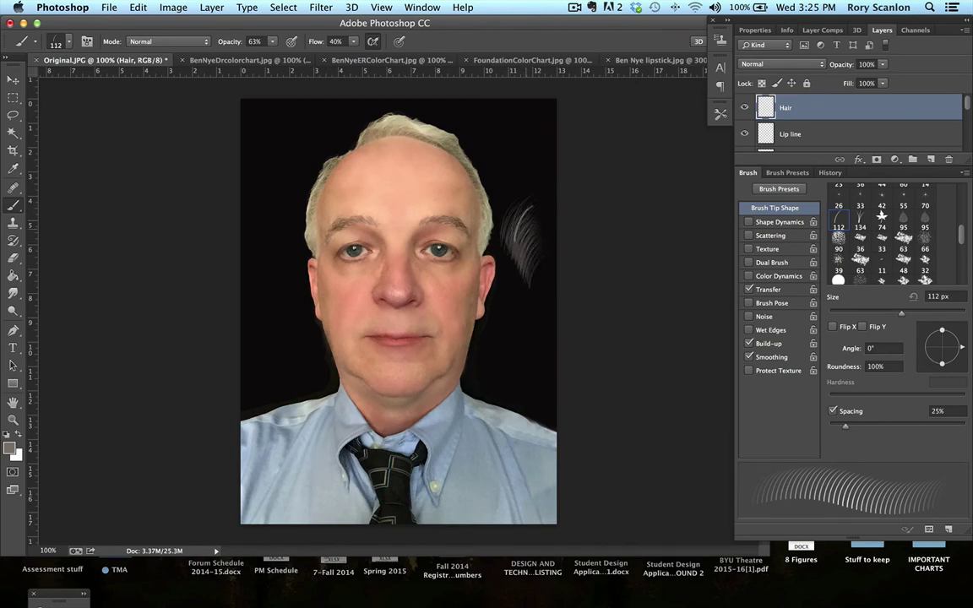
drag(521, 226, 537, 262)
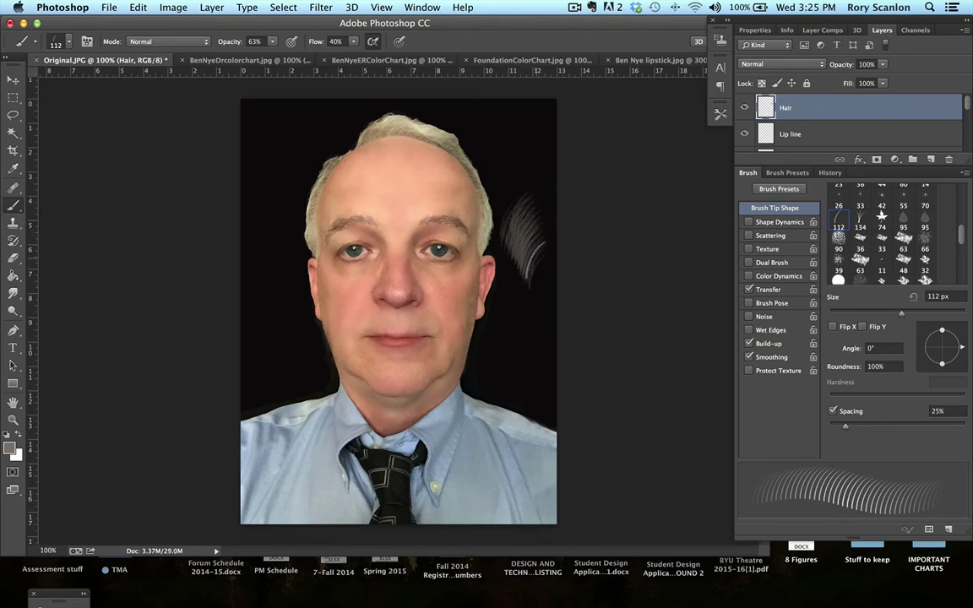
key(super+alt+z)
key(super+alt+z)
key(super+alt+z)
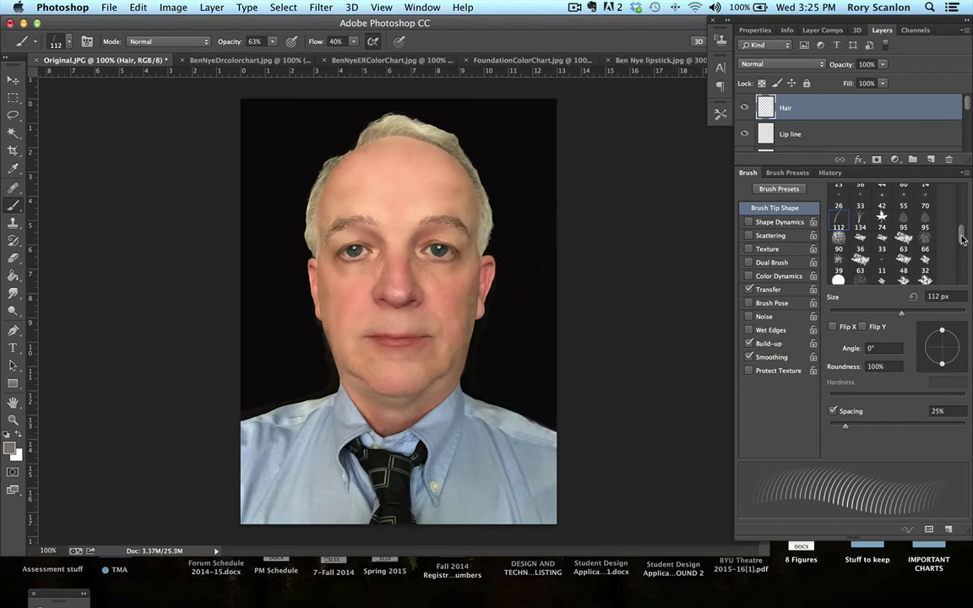
Choose the 21 px textured brush with 5% spacing, enlarge it to 40 px, and paint gray over the hair on top of the head.
drag(961, 241, 961, 261)
click(838, 229)
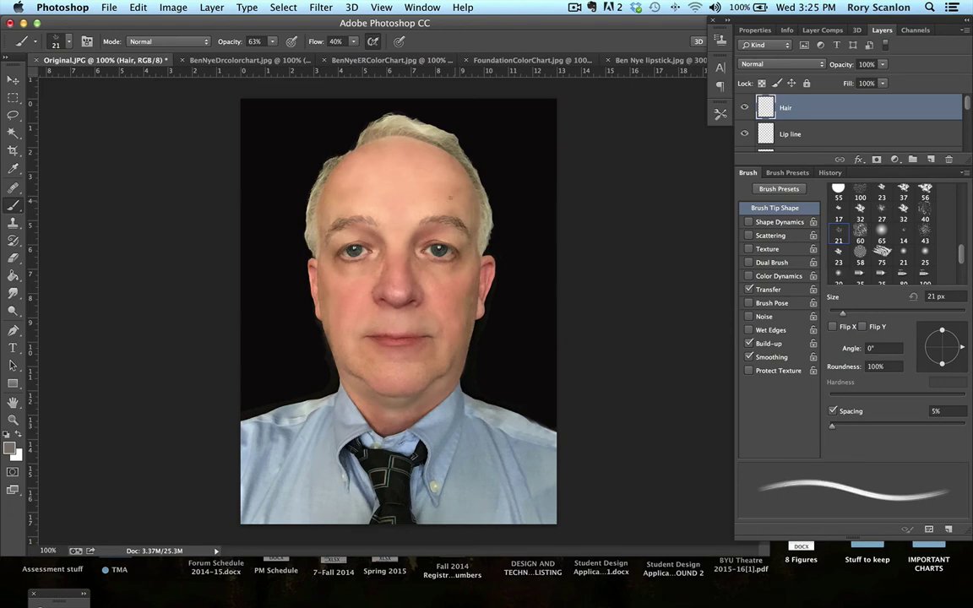
key(bracketright)
key(bracketright)
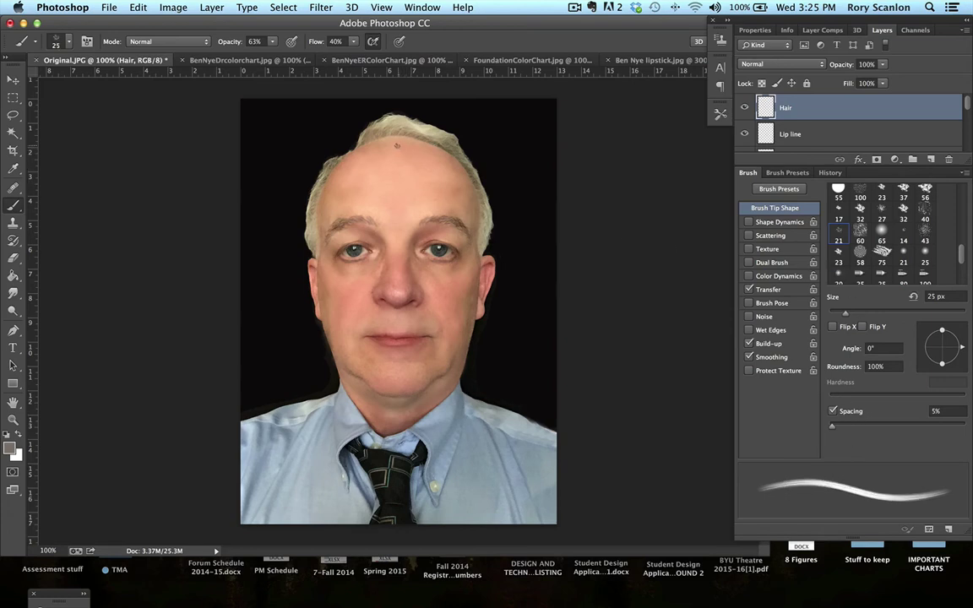
mouse_move(378, 138)
mouse_down()
mouse_move(343, 121)
mouse_move(367, 115)
mouse_move(350, 127)
mouse_move(397, 127)
mouse_move(352, 125)
mouse_move(344, 114)
mouse_move(396, 140)
mouse_move(397, 115)
mouse_move(359, 125)
mouse_move(414, 120)
mouse_move(365, 134)
mouse_move(397, 127)
mouse_move(467, 151)
mouse_up()
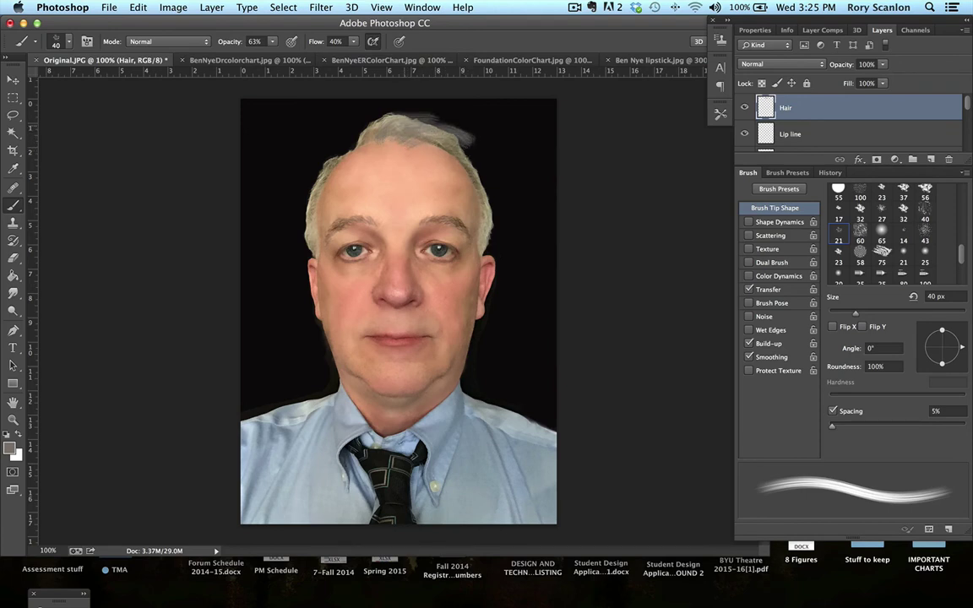
Raise the brush opacity to 79% and paint fuller gray hair over the hairline and crown, extending it outward above the left temple.
click(273, 41)
drag(274, 57, 284, 58)
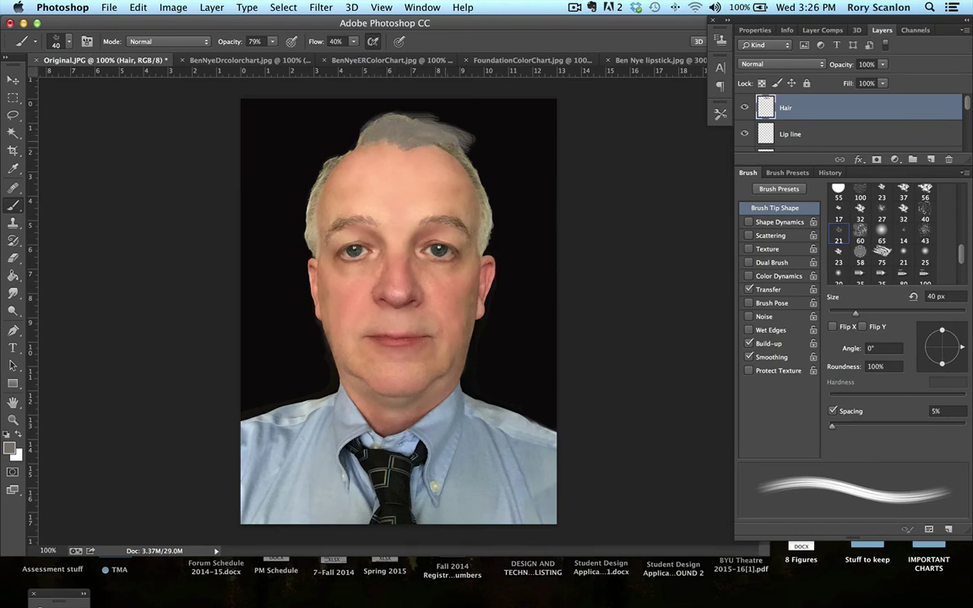
mouse_move(387, 154)
mouse_down()
mouse_move(397, 149)
mouse_move(355, 145)
mouse_up()
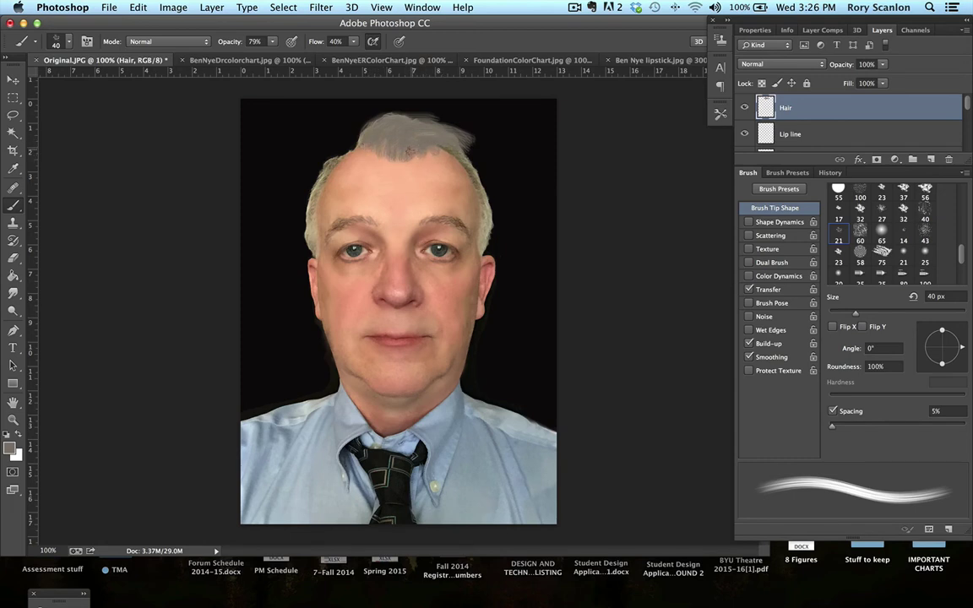
drag(353, 148, 346, 125)
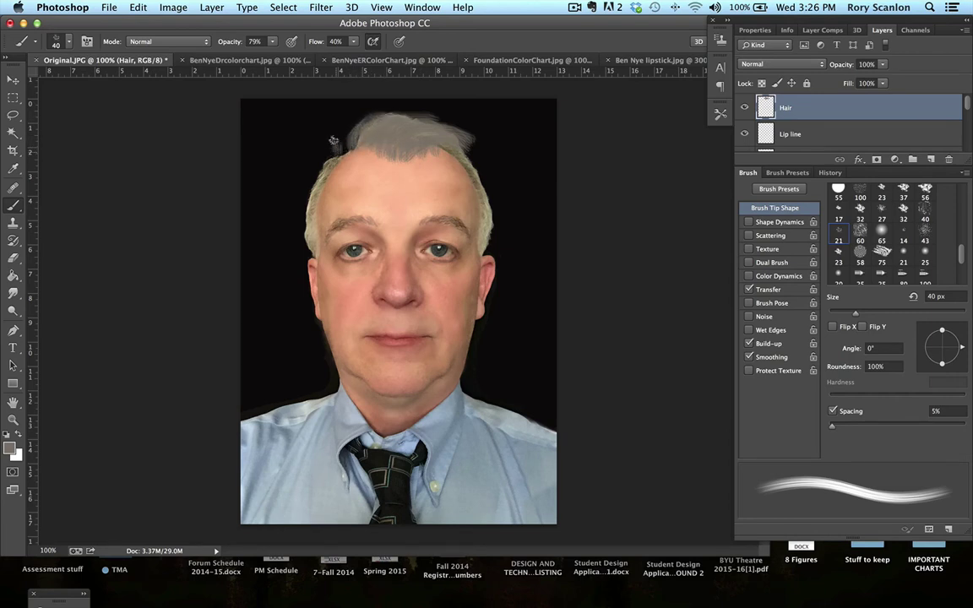
drag(344, 131, 325, 122)
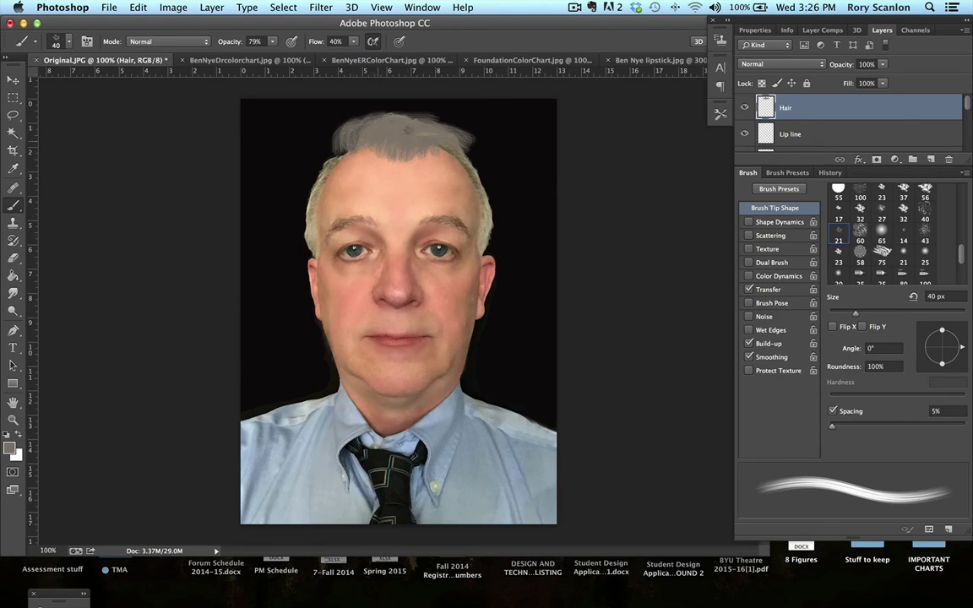
Paint the gray hair down both sides of the head to the tops of the ears on the Hair layer.
drag(469, 135, 484, 173)
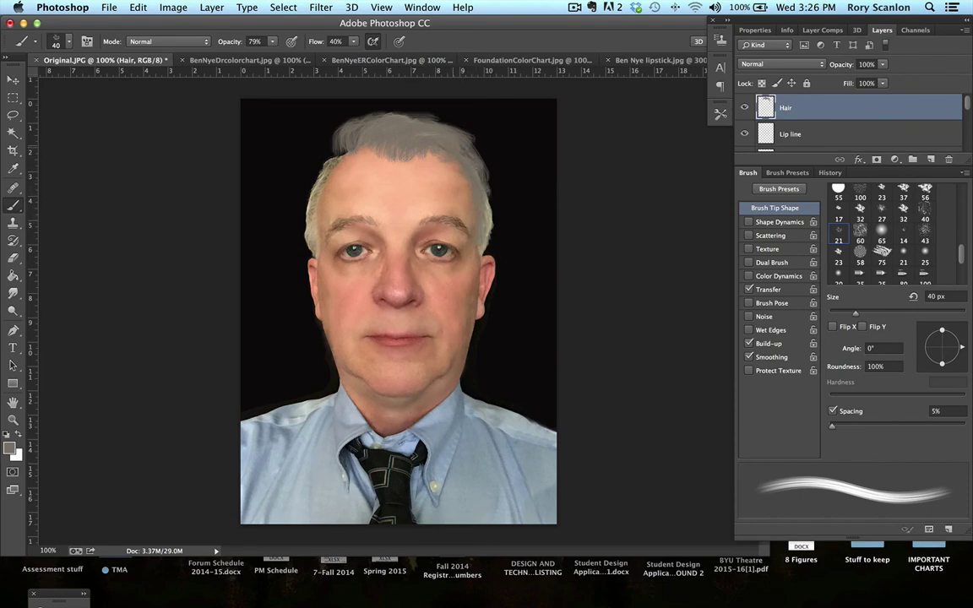
mouse_move(468, 169)
mouse_down()
mouse_move(484, 196)
mouse_move(457, 138)
mouse_move(483, 173)
mouse_up()
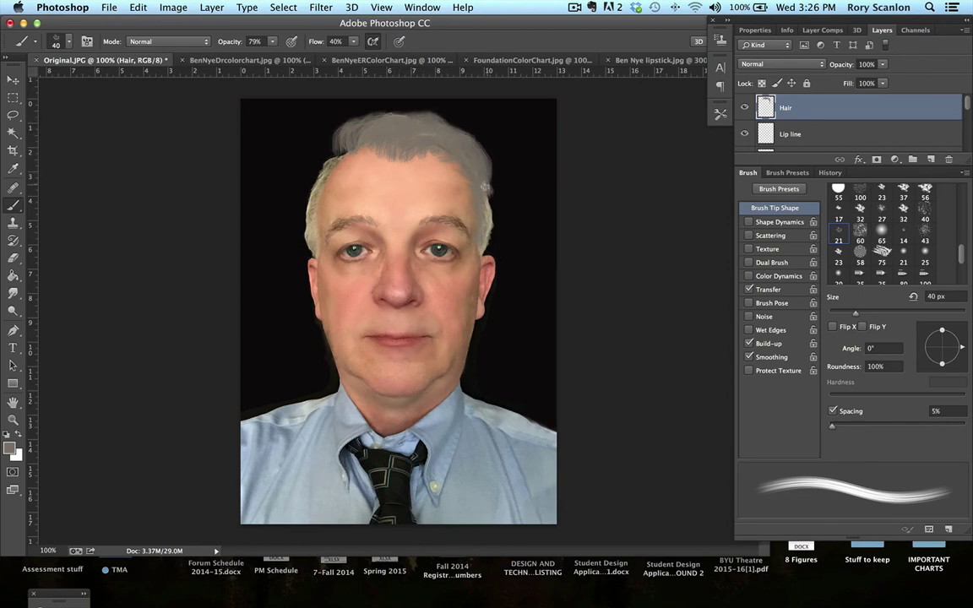
drag(492, 246, 483, 217)
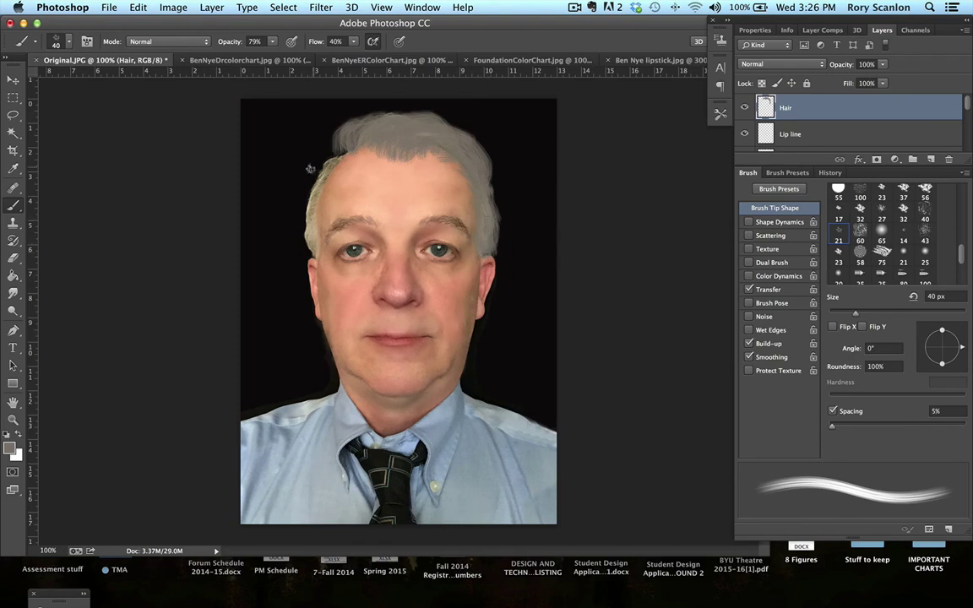
drag(317, 156, 300, 145)
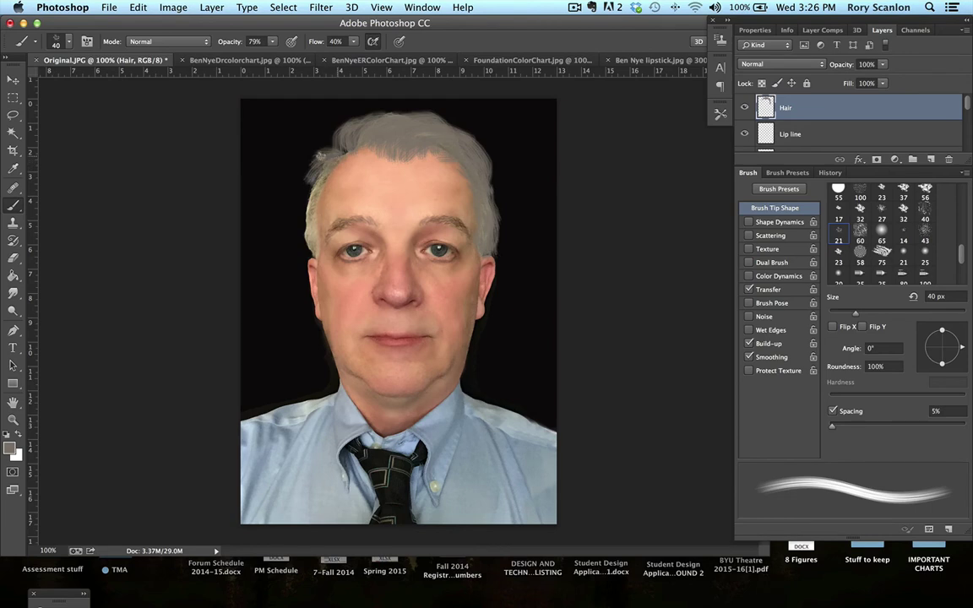
mouse_move(285, 142)
mouse_down()
mouse_move(272, 203)
mouse_move(288, 173)
mouse_move(280, 194)
mouse_move(272, 180)
mouse_move(281, 156)
mouse_move(273, 211)
mouse_move(289, 175)
mouse_move(283, 213)
mouse_move(281, 186)
mouse_move(323, 184)
mouse_move(306, 179)
mouse_move(297, 196)
mouse_move(306, 245)
mouse_up()
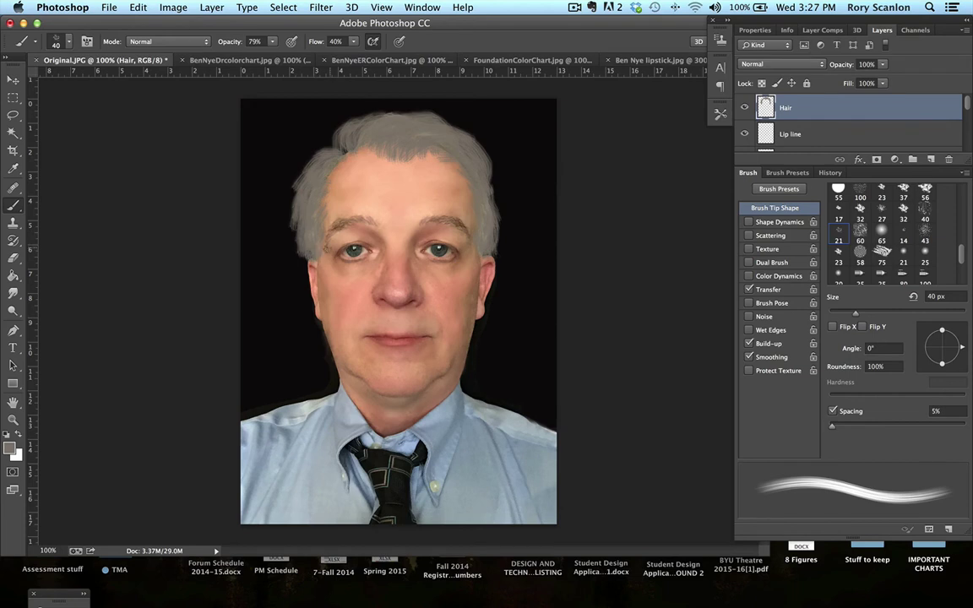
Paint gray over both eyebrows and widen the gray hair along the photo's right side of the head.
drag(379, 226, 342, 226)
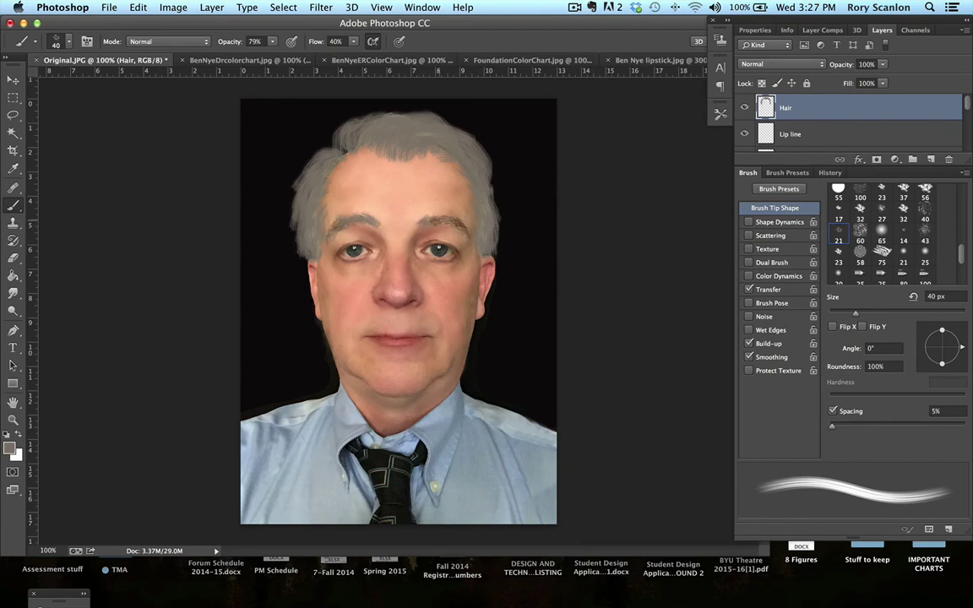
drag(424, 221, 461, 226)
drag(369, 227, 376, 229)
mouse_move(484, 177)
mouse_down()
mouse_move(489, 211)
mouse_move(484, 195)
mouse_move(488, 252)
mouse_move(496, 222)
mouse_up()
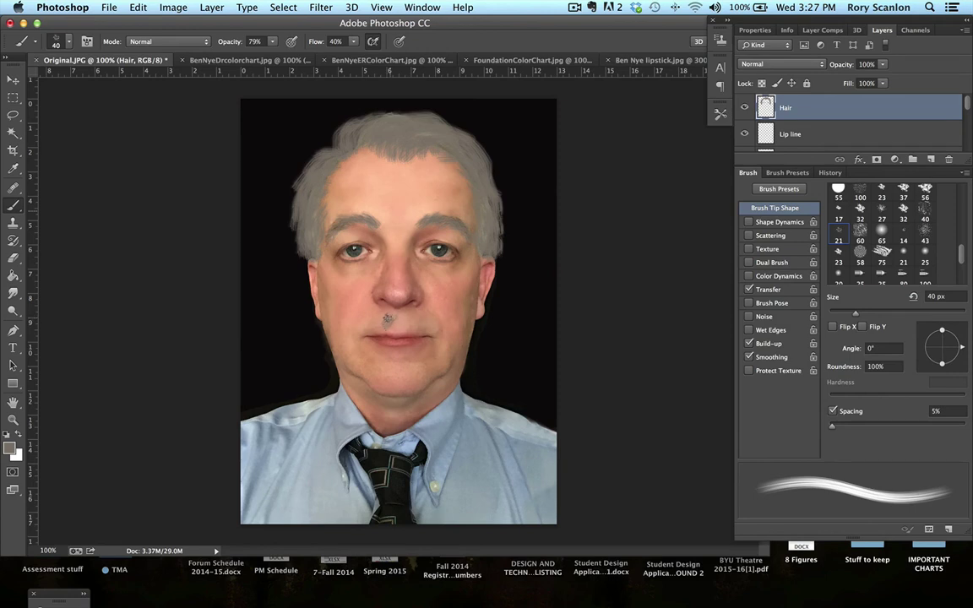
Paint a gray moustache above the upper lip and a full gray goatee around the mouth and chin.
mouse_move(372, 326)
mouse_down()
mouse_move(356, 332)
mouse_move(414, 322)
mouse_up()
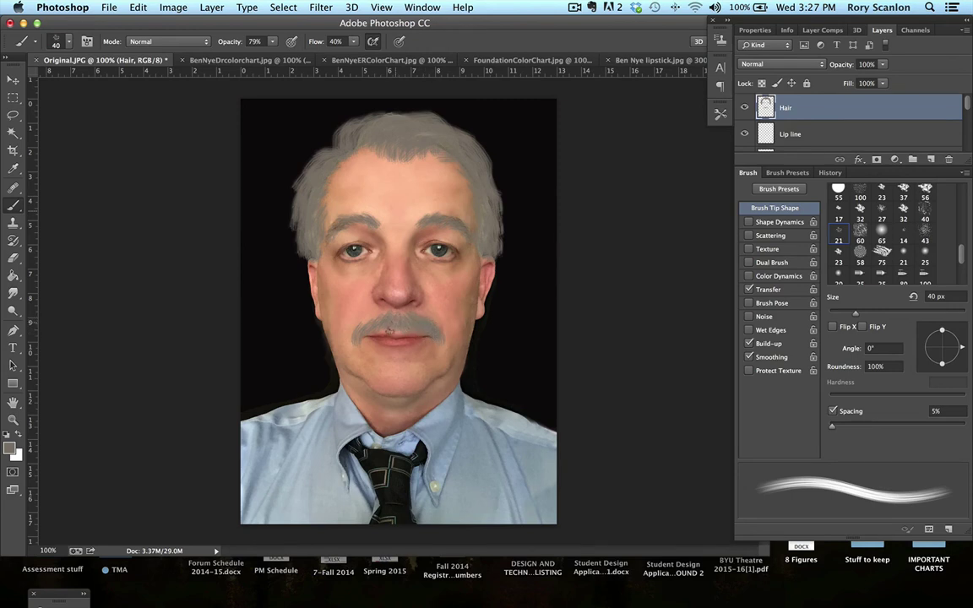
click(380, 321)
click(383, 316)
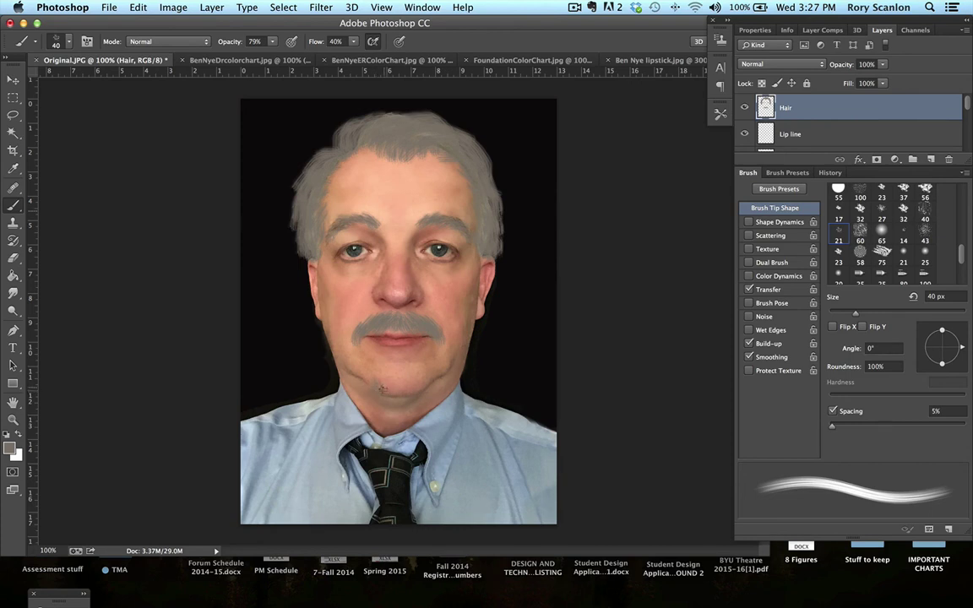
mouse_move(377, 387)
mouse_down()
mouse_move(403, 385)
mouse_move(402, 394)
mouse_move(391, 388)
mouse_move(413, 391)
mouse_move(419, 380)
mouse_move(381, 386)
mouse_move(373, 375)
mouse_move(392, 389)
mouse_move(362, 379)
mouse_move(355, 369)
mouse_up()
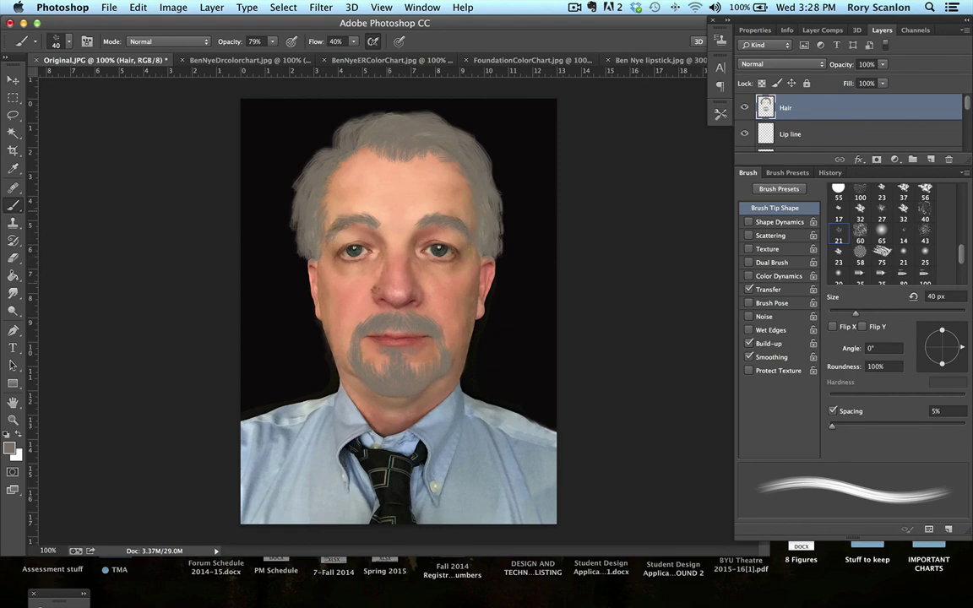
Set the foreground color to the dark brown 5a4f42.
click(11, 445)
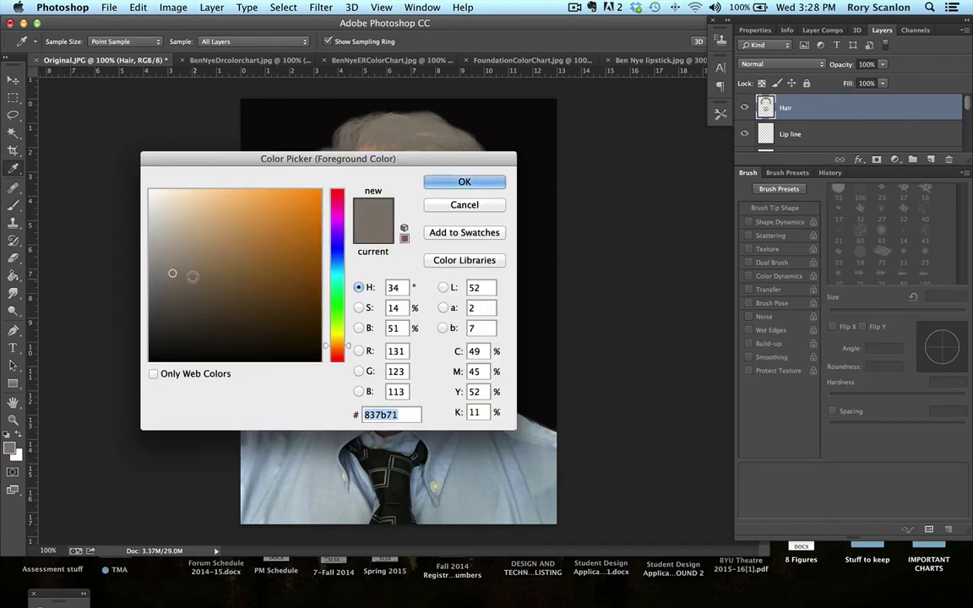
drag(194, 277, 195, 301)
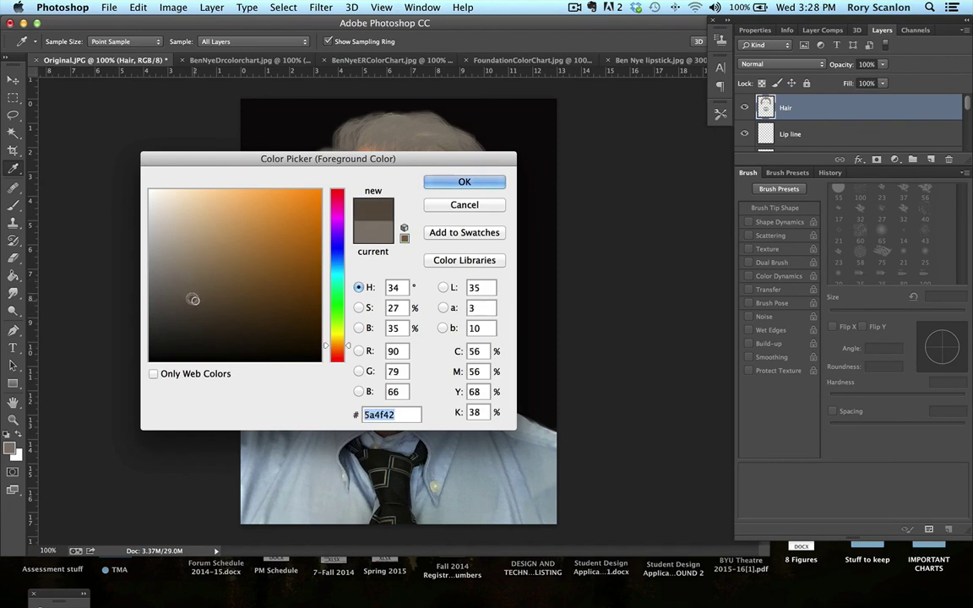
click(463, 182)
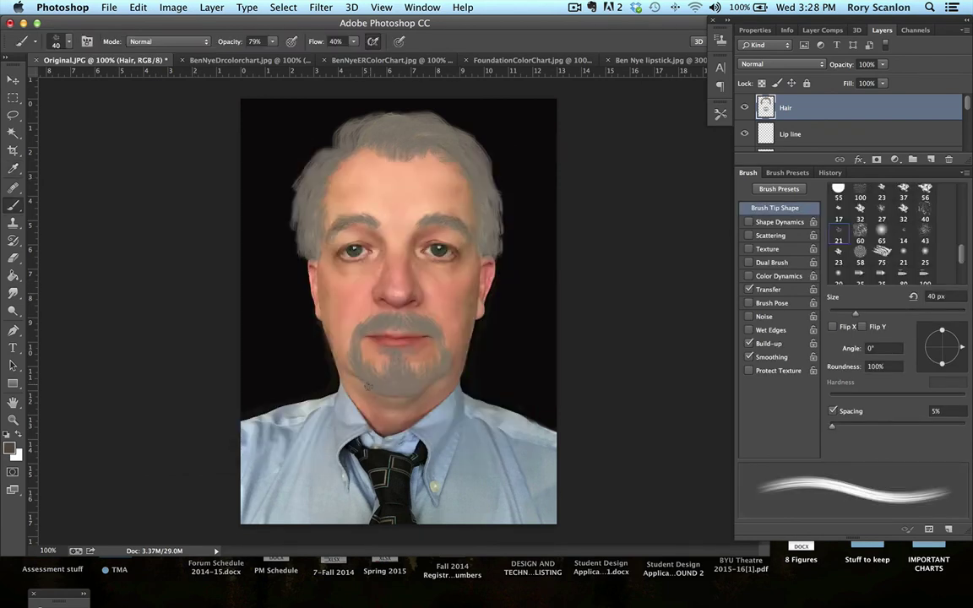
Try dark brown strokes on the goatee at 79% opacity, and undo them.
mouse_move(372, 384)
mouse_down()
mouse_move(366, 366)
mouse_move(378, 371)
mouse_up()
key(super+z)
key(super+z)
key(super+z)
key(super+z)
Lower the brush opacity to 56% and paint dark brown shading streaks into the goatee, moustache and hair.
mouse_move(271, 42)
mouse_down()
mouse_move(237, 54)
mouse_move(259, 57)
mouse_up()
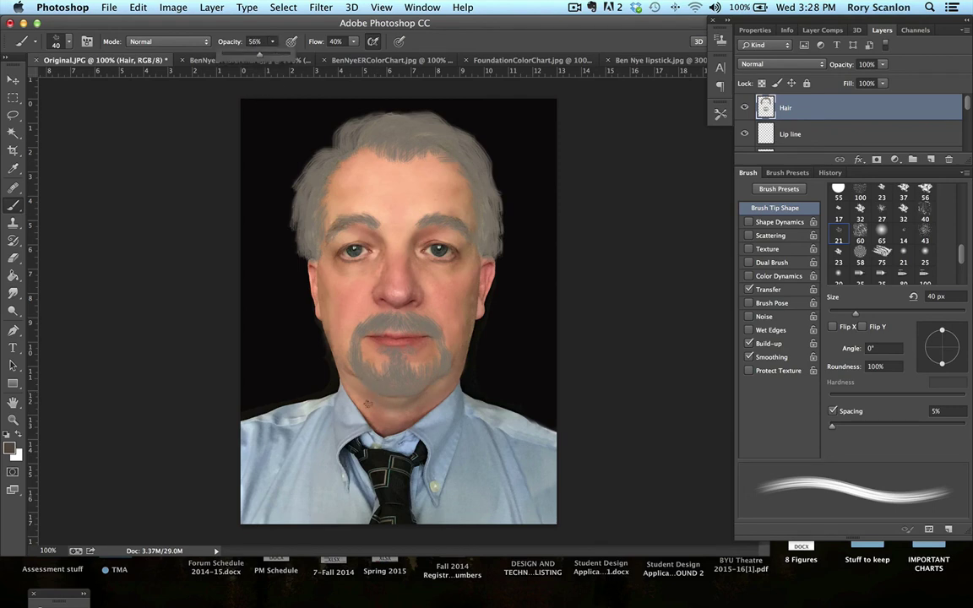
mouse_move(369, 385)
mouse_down()
mouse_move(363, 371)
mouse_move(372, 390)
mouse_move(367, 378)
mouse_move(379, 376)
mouse_move(381, 390)
mouse_move(387, 381)
mouse_move(373, 348)
mouse_up()
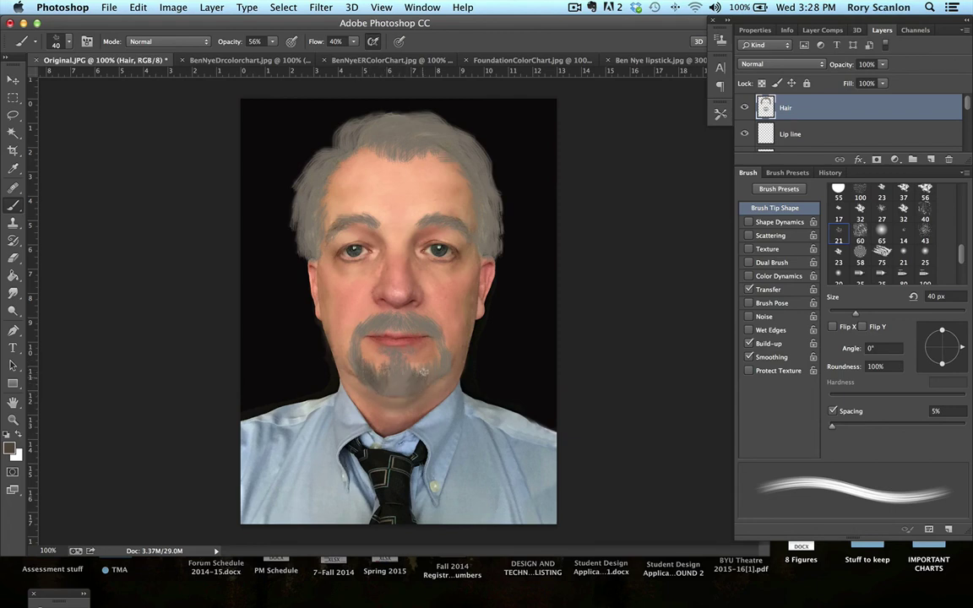
mouse_move(424, 372)
mouse_down()
mouse_move(429, 378)
mouse_move(437, 361)
mouse_up()
drag(384, 325, 368, 326)
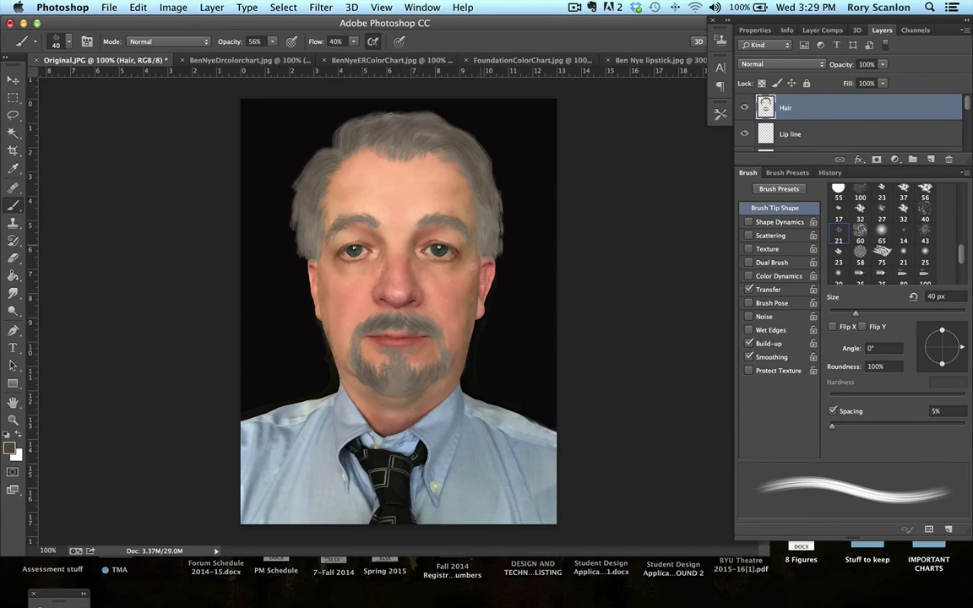
Change the foreground color to a light warm gray and paint highlight strands in the hair and goatee.
click(10, 448)
click(173, 244)
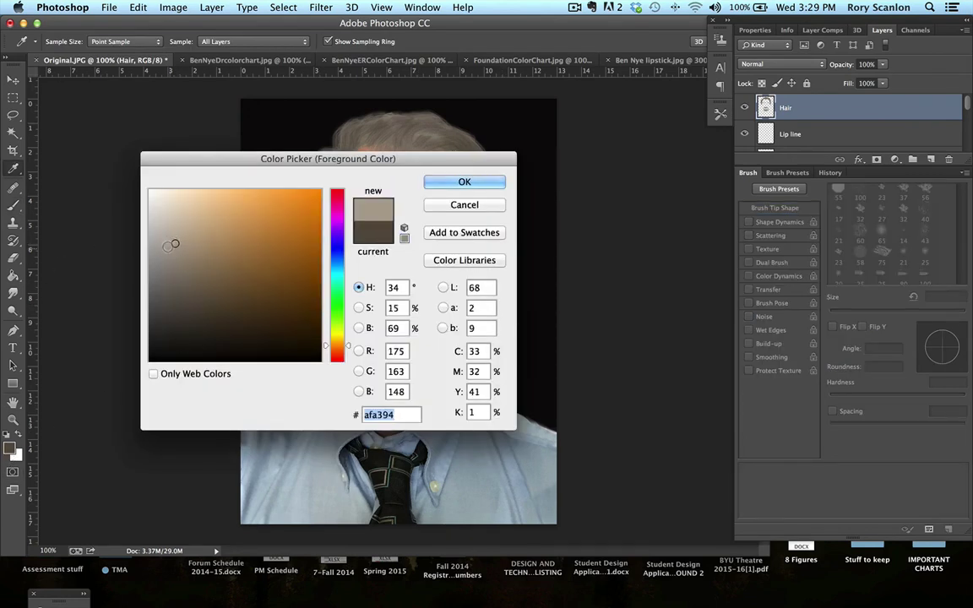
click(168, 251)
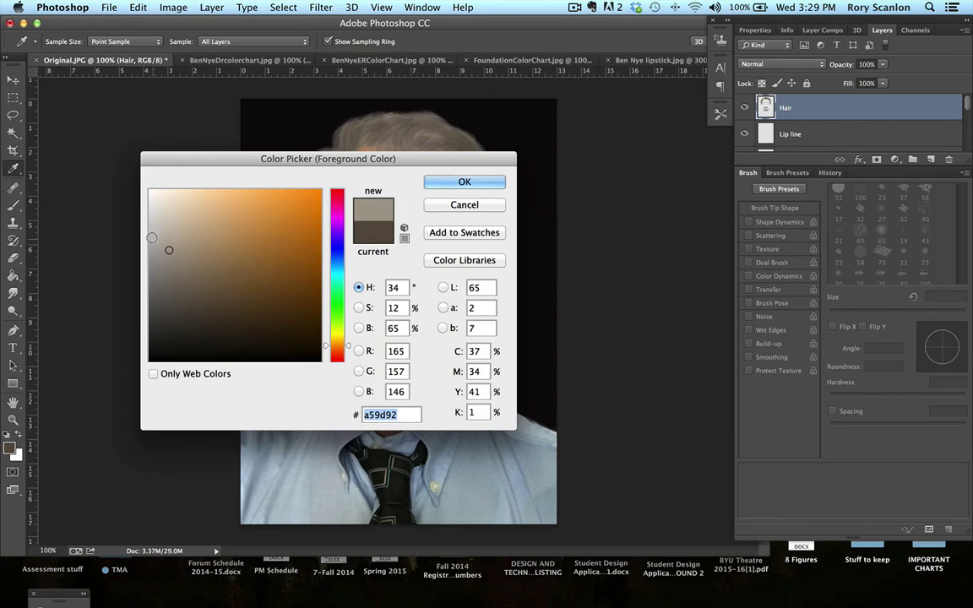
click(169, 241)
key(Return)
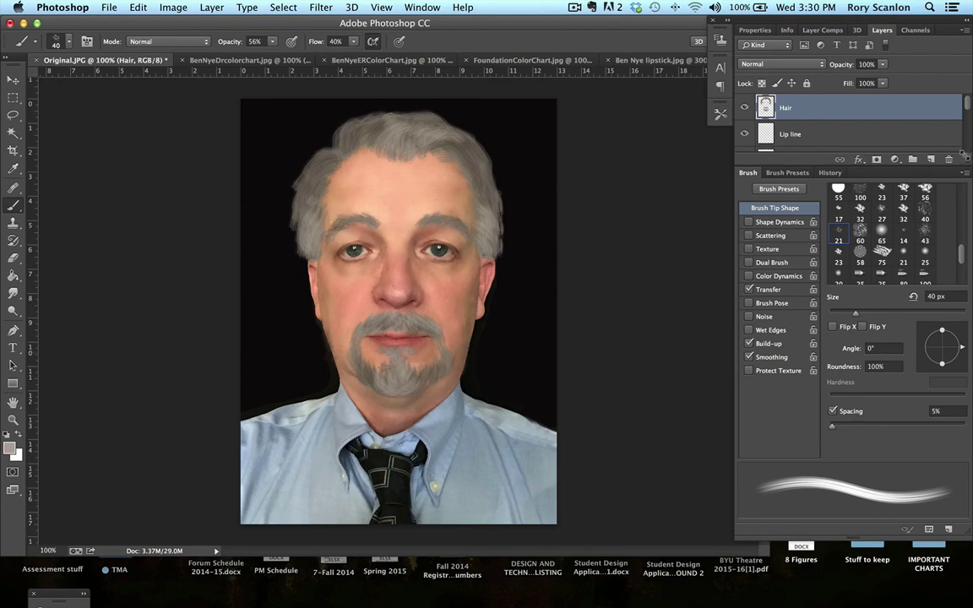
Hide every layer above Background, and turn them back on from Foundation up to Hair, leaving the Eyebrows layer hidden.
mouse_move(962, 153)
mouse_down()
mouse_move(951, 363)
mouse_move(952, 324)
mouse_up()
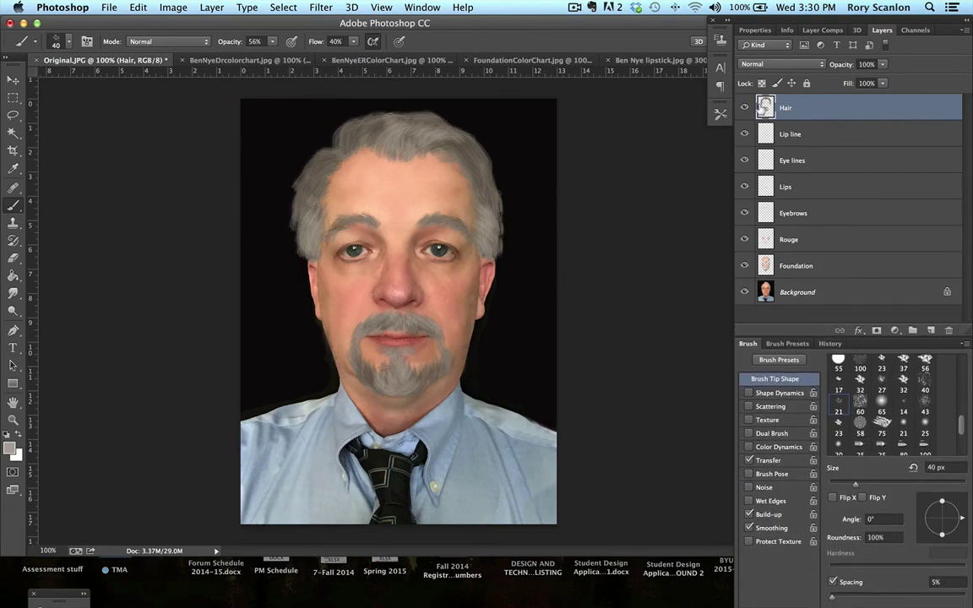
drag(744, 108, 744, 265)
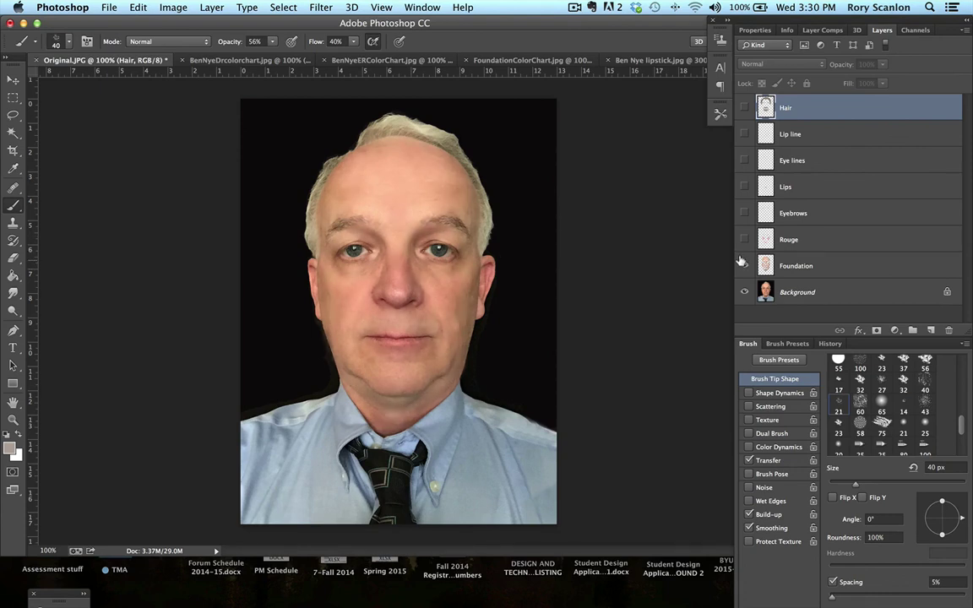
click(743, 264)
click(744, 239)
click(742, 211)
click(742, 211)
click(743, 186)
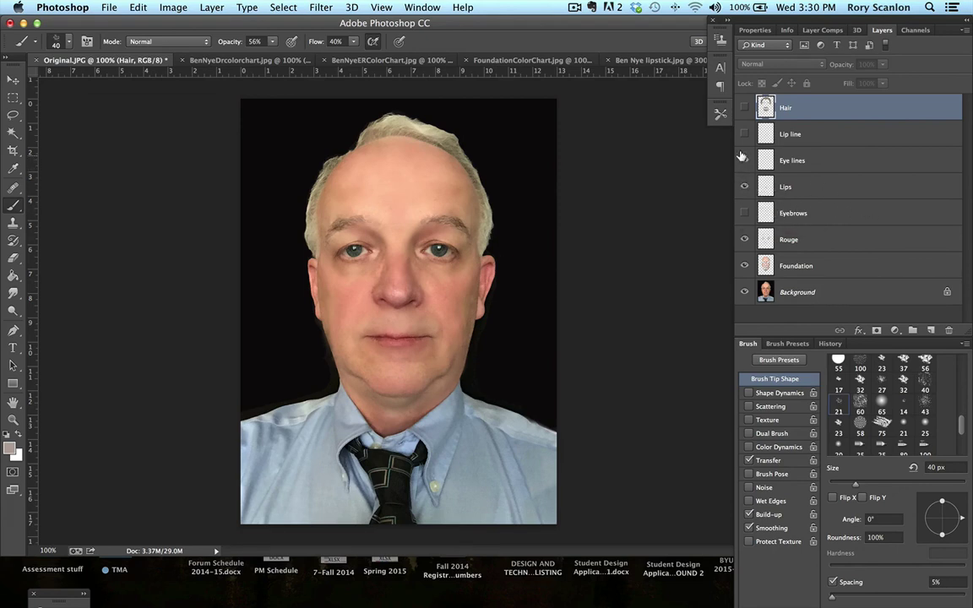
click(743, 159)
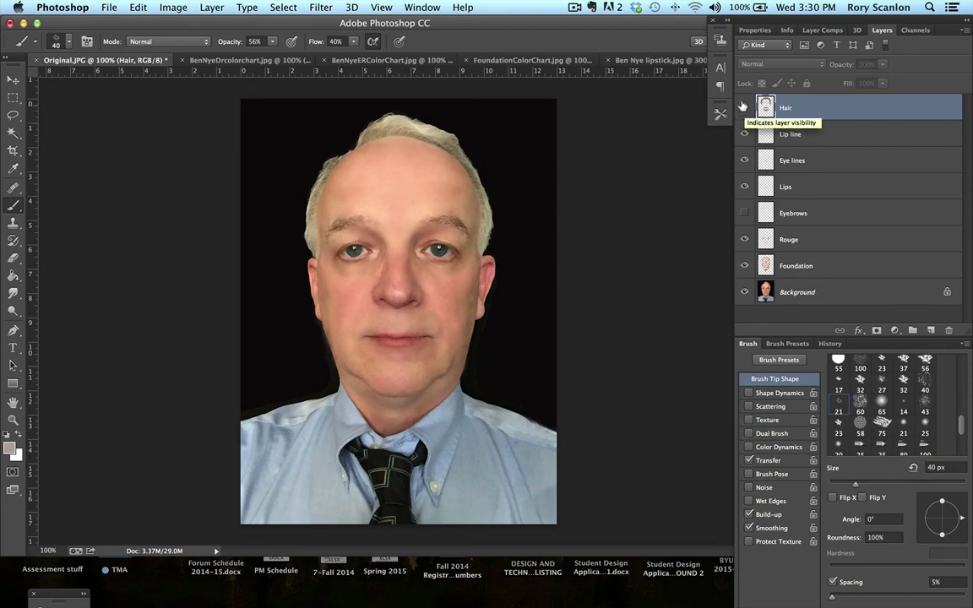
click(743, 106)
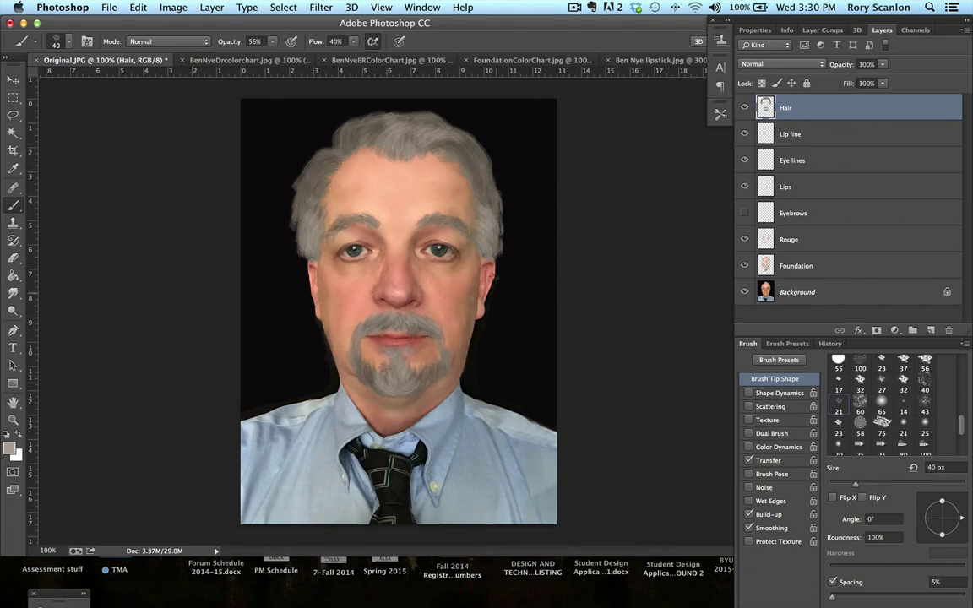
Review the BenNyeDrcolorchart, Ben Nye lipstick and FoundationColorChart images, and return to Original.JPG with the Move tool active.
click(228, 60)
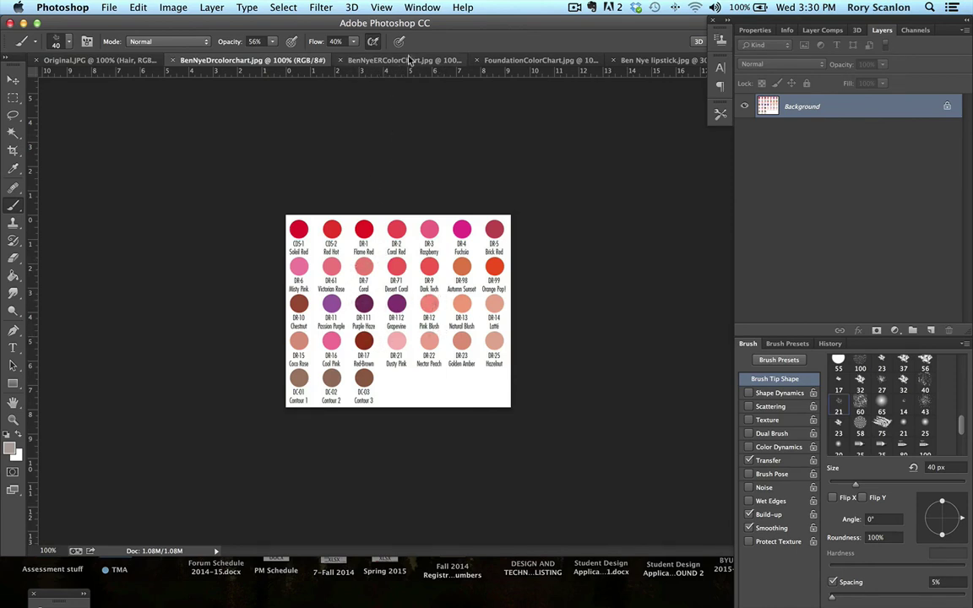
click(650, 60)
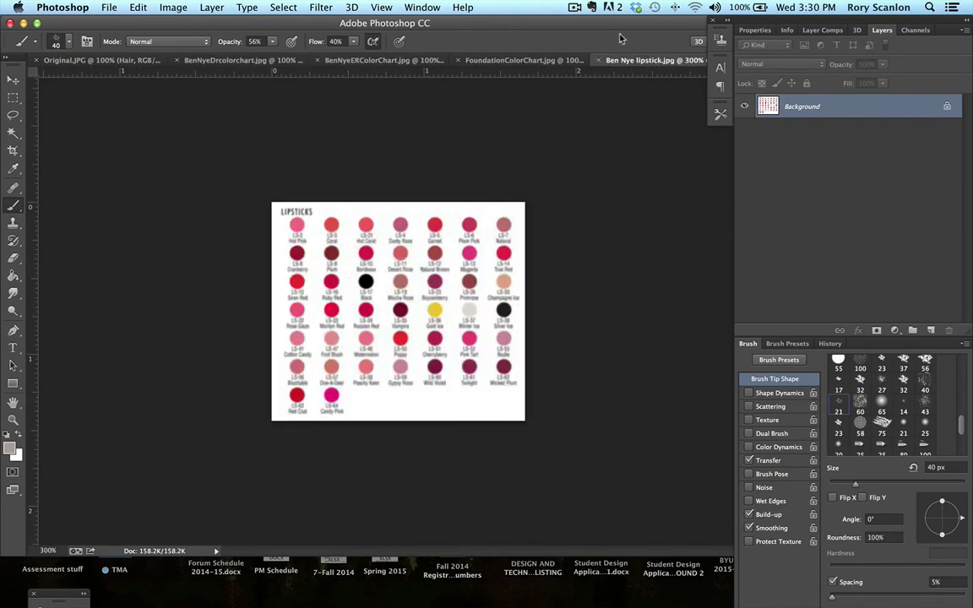
click(468, 60)
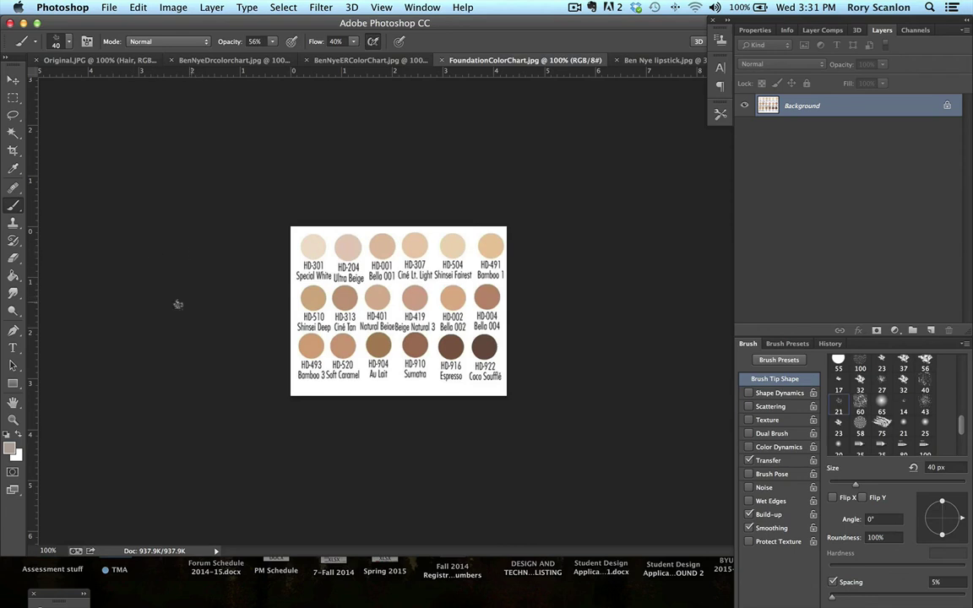
click(14, 81)
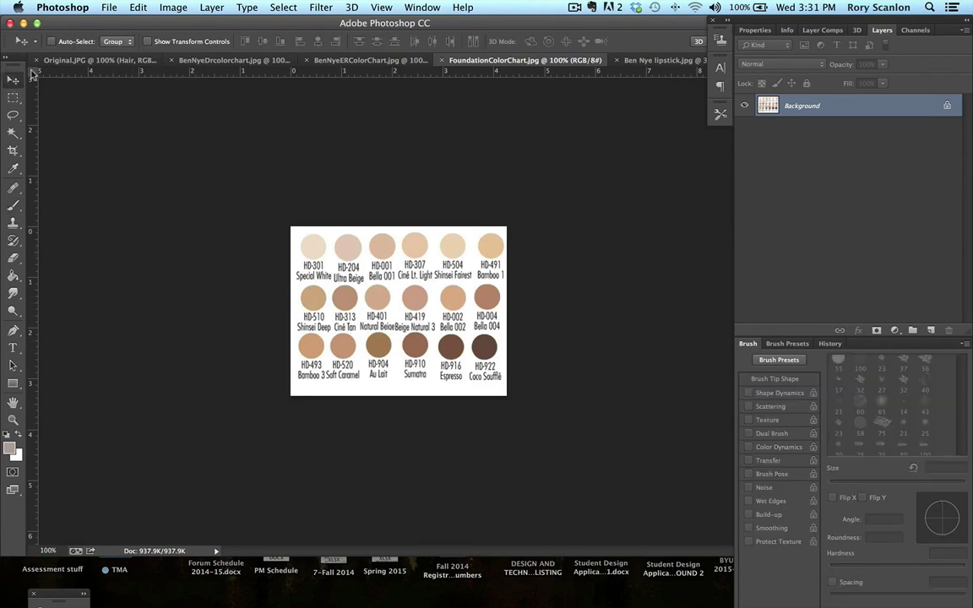
click(76, 60)
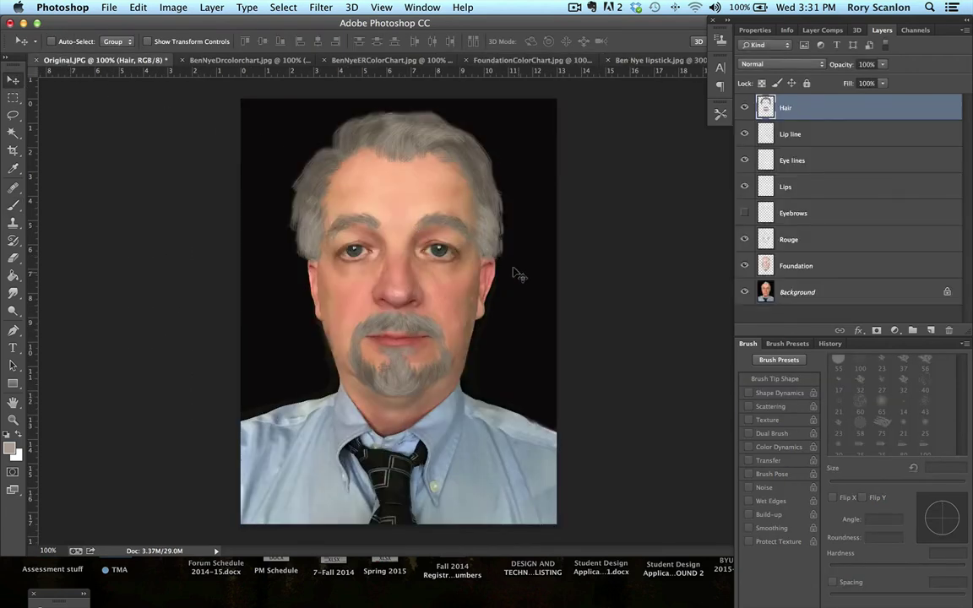